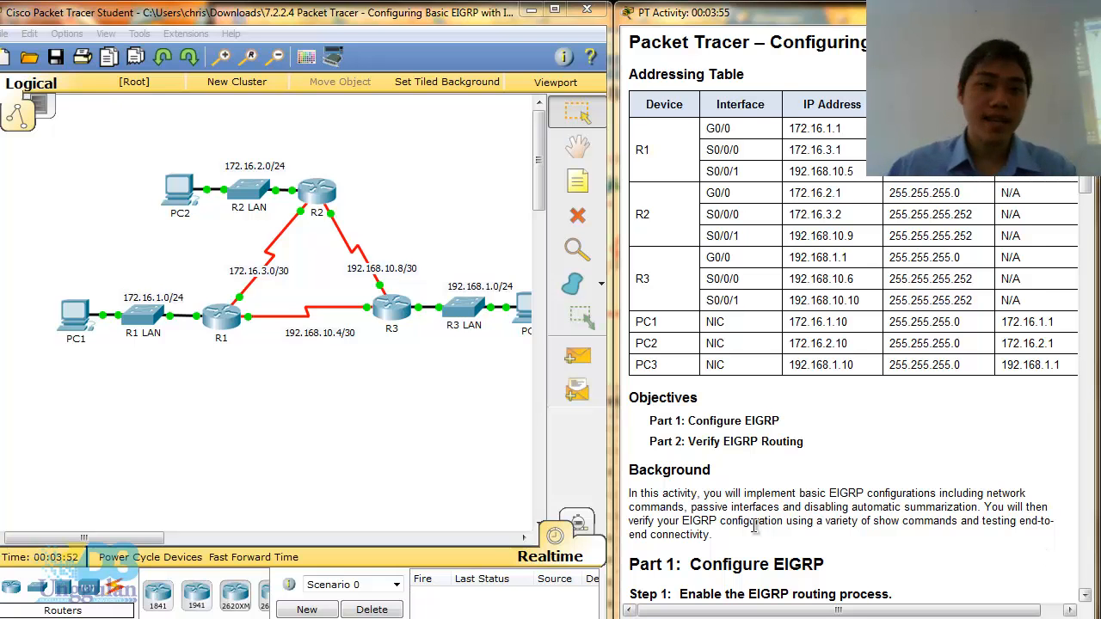
Open router R1's command-line interface, widen its window, and enter privileged EXEC mode with ena
left_click_drag(138, 542, 148, 542)
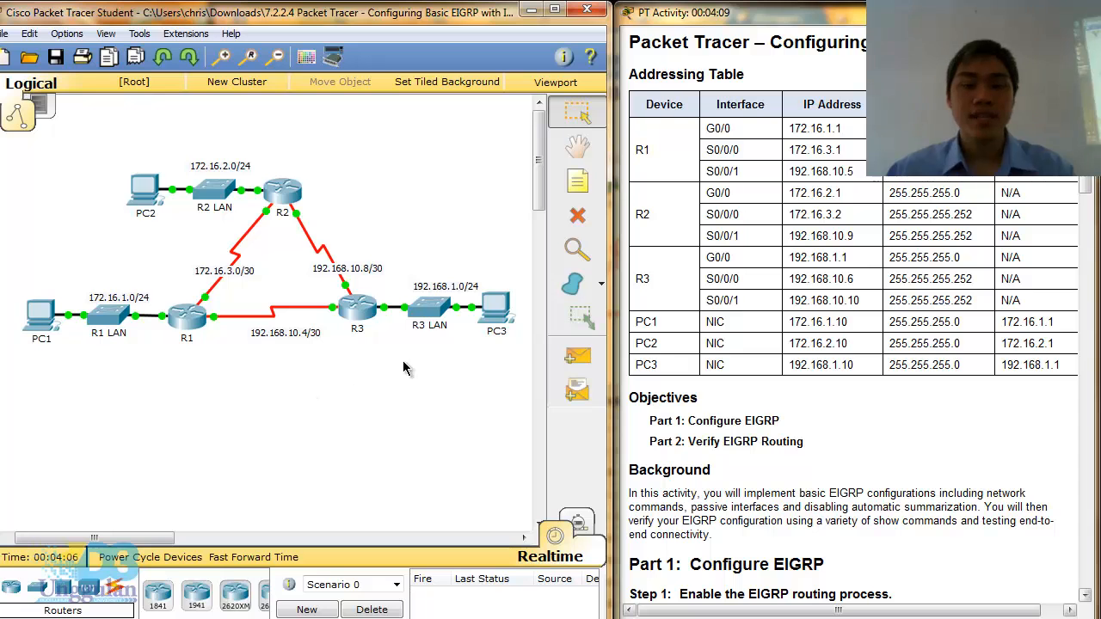
scroll(830, 422, "down", 5)
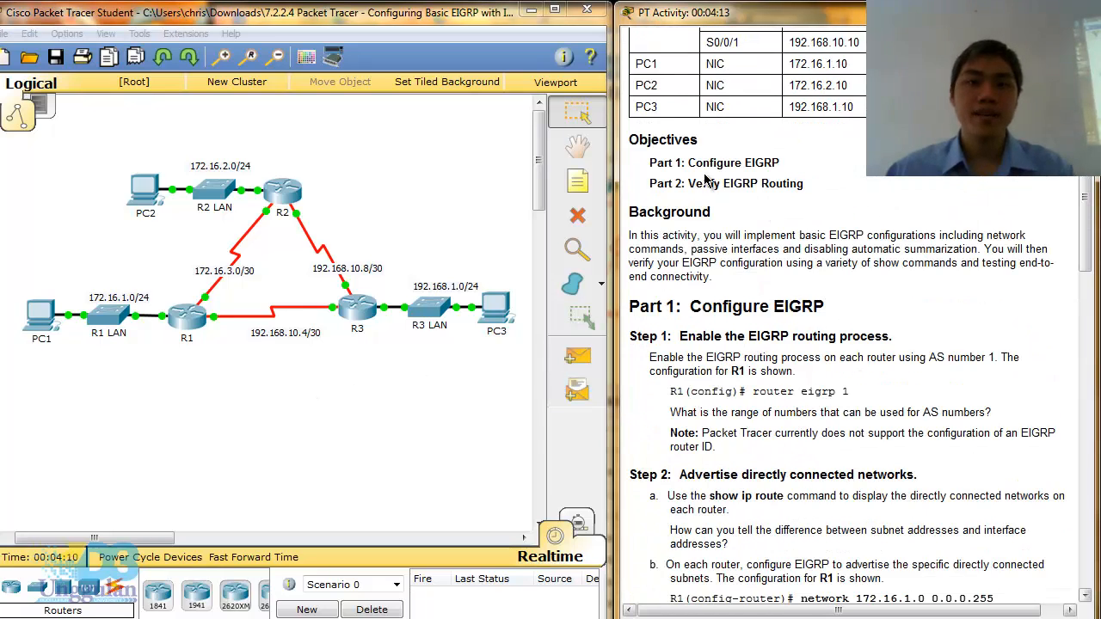
left_click_drag(688, 183, 800, 183)
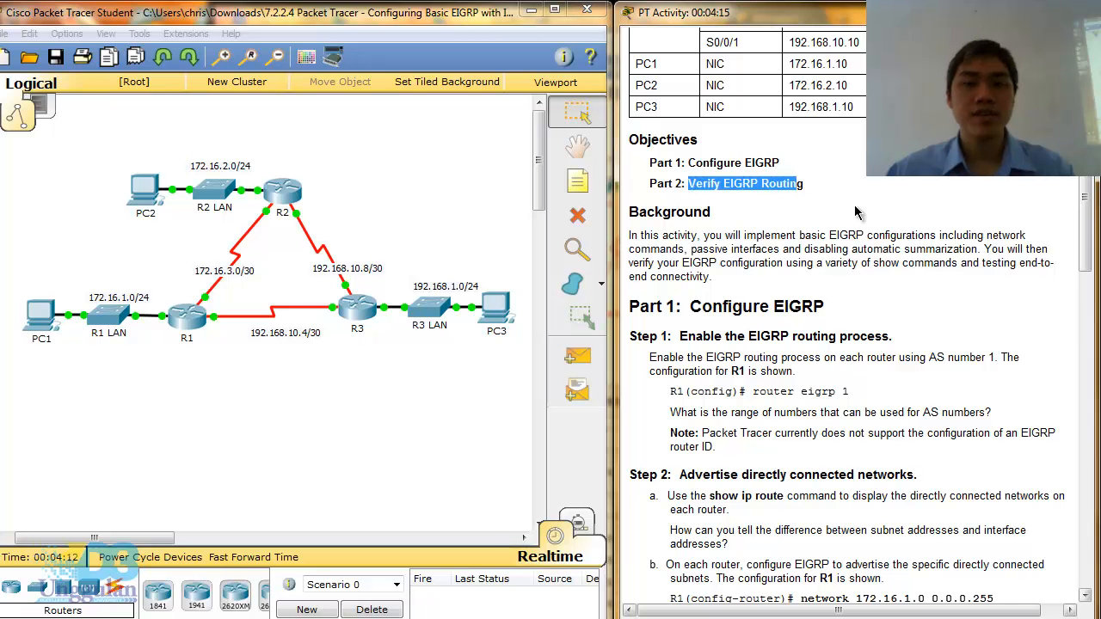
scroll(855, 213, "down", 4)
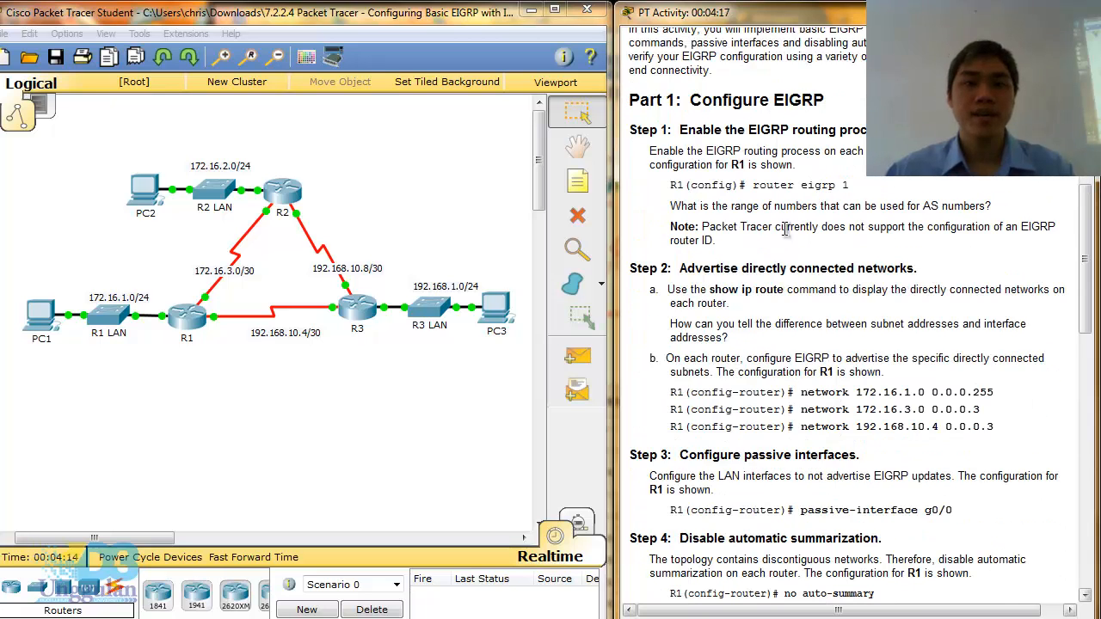
left_click(193, 327)
left_click(388, 138)
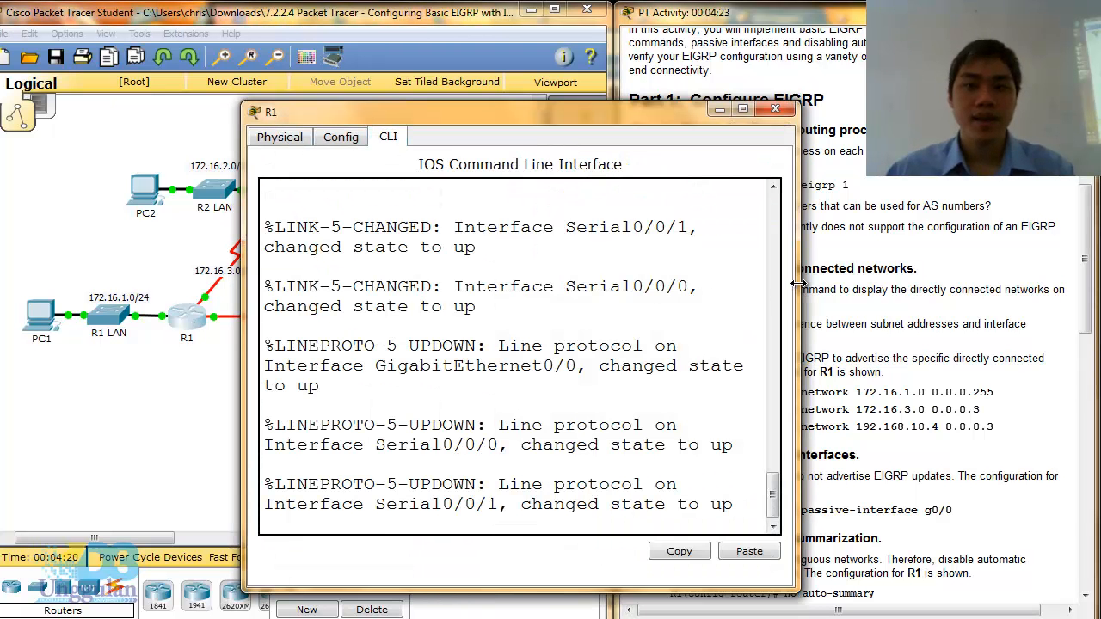
left_click_drag(798, 282, 1054, 277)
key("Return")
key("Return")
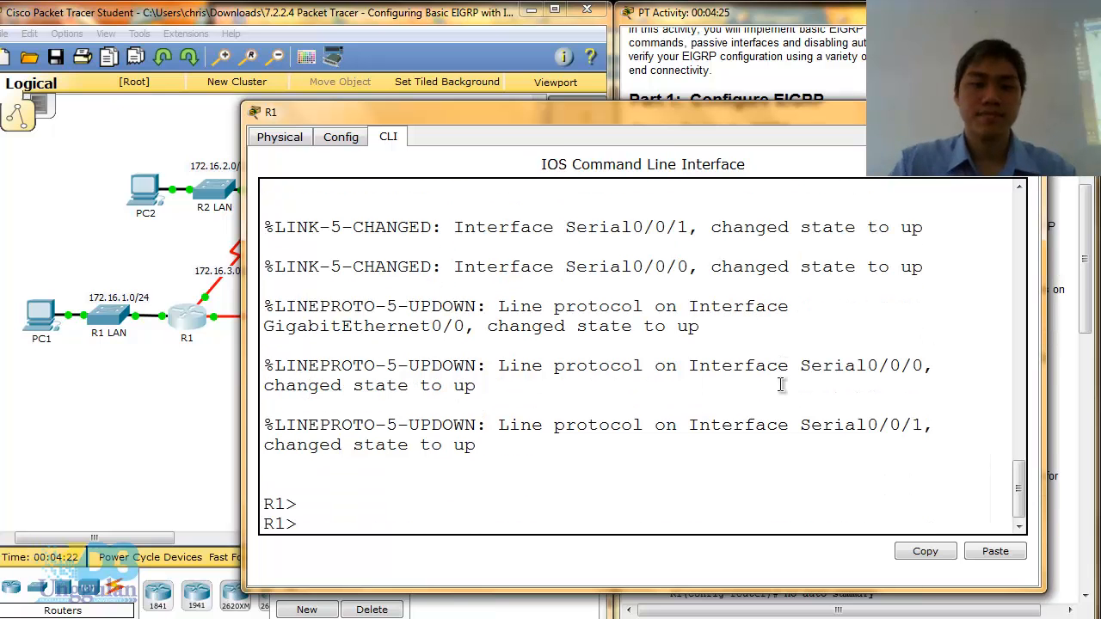
type("ena")
key("Return")
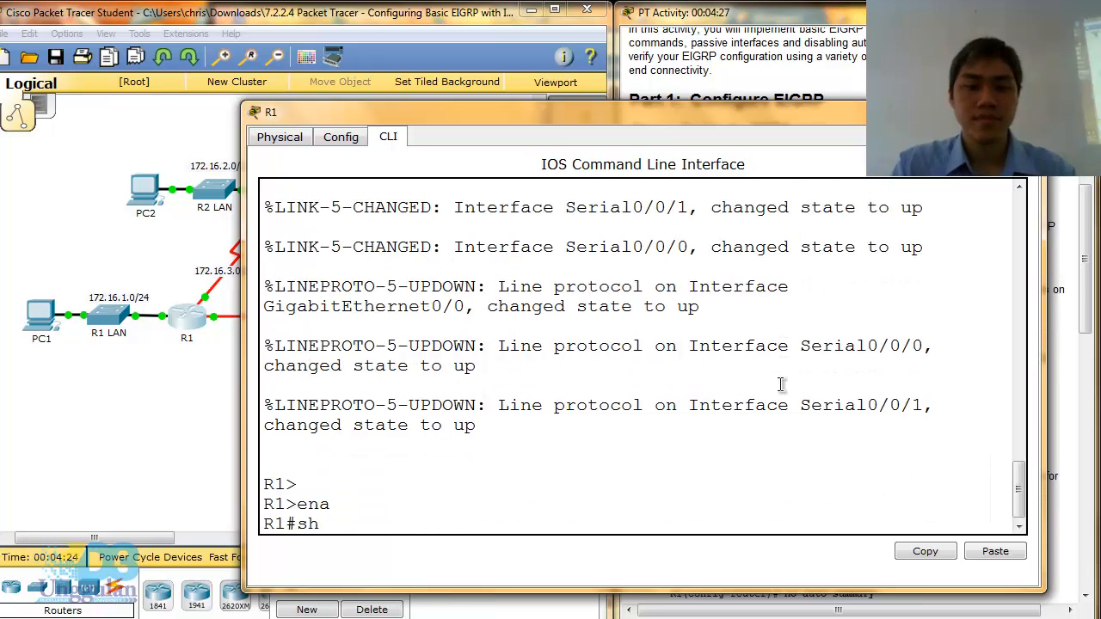
Run show ip route on R1 and examine the connected (C) and local (L) entries alongside the activity instructions
type("show ip rou")
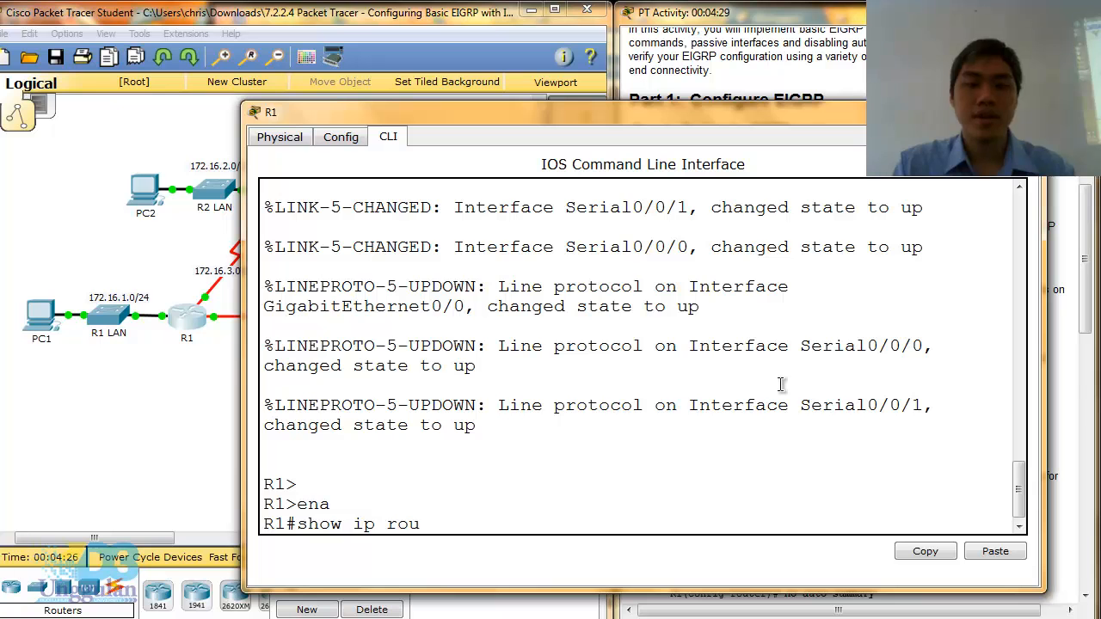
type("te")
key("Return")
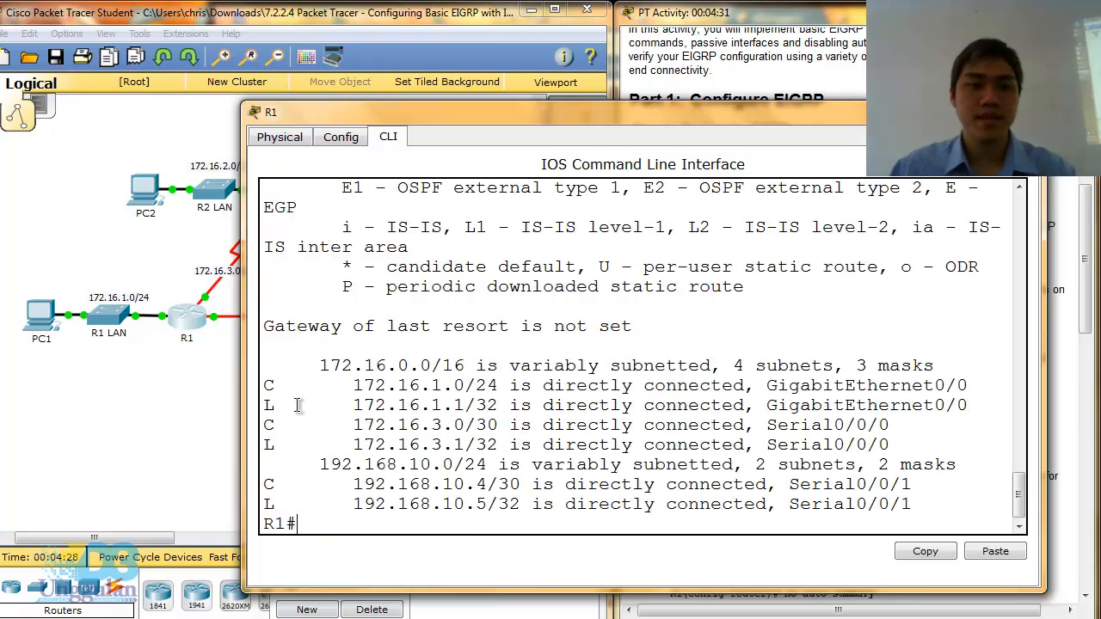
double_click(268, 385)
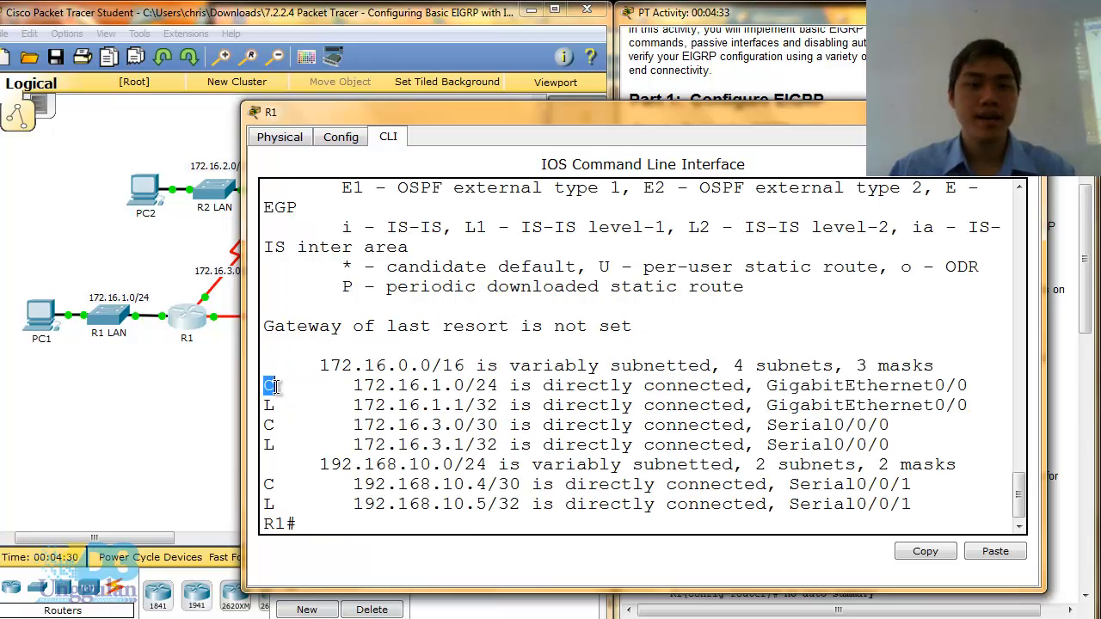
double_click(270, 406)
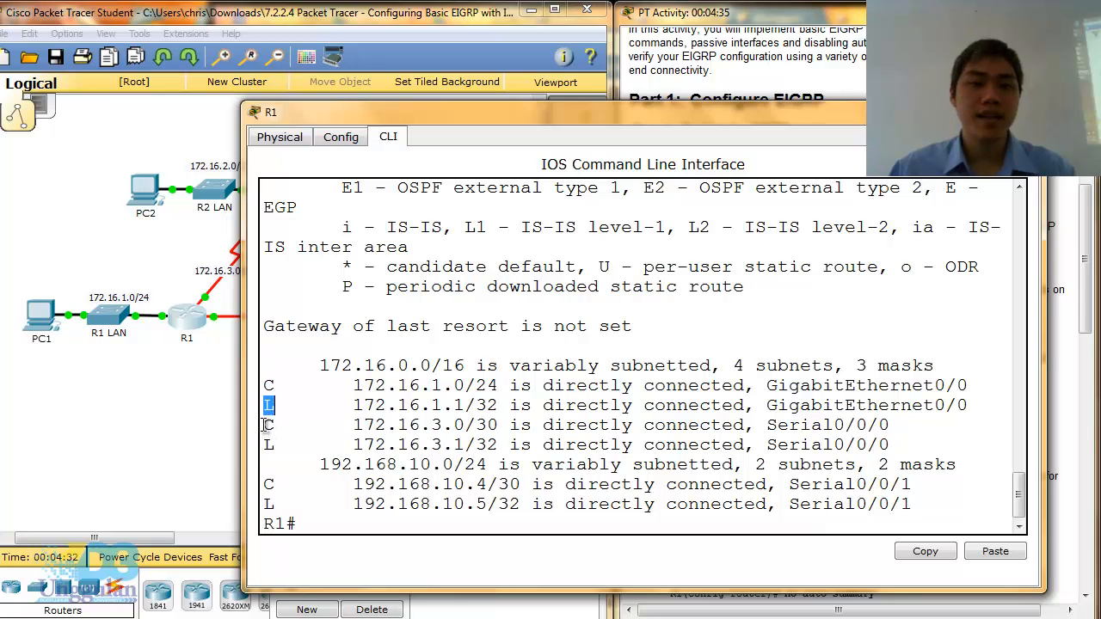
double_click(268, 425)
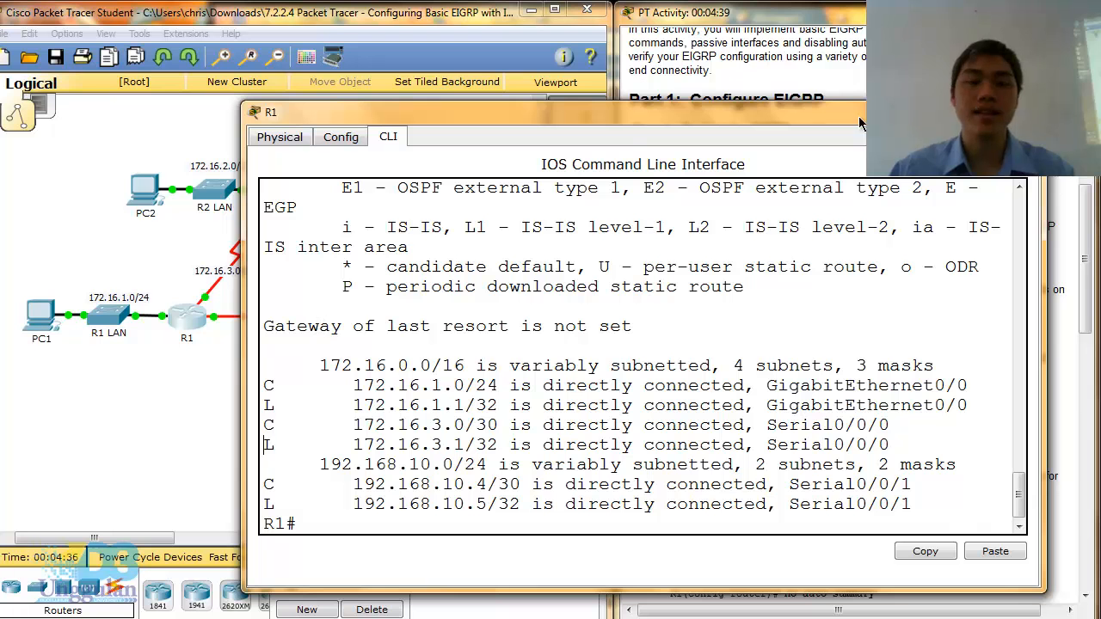
left_click_drag(817, 112, 582, 16)
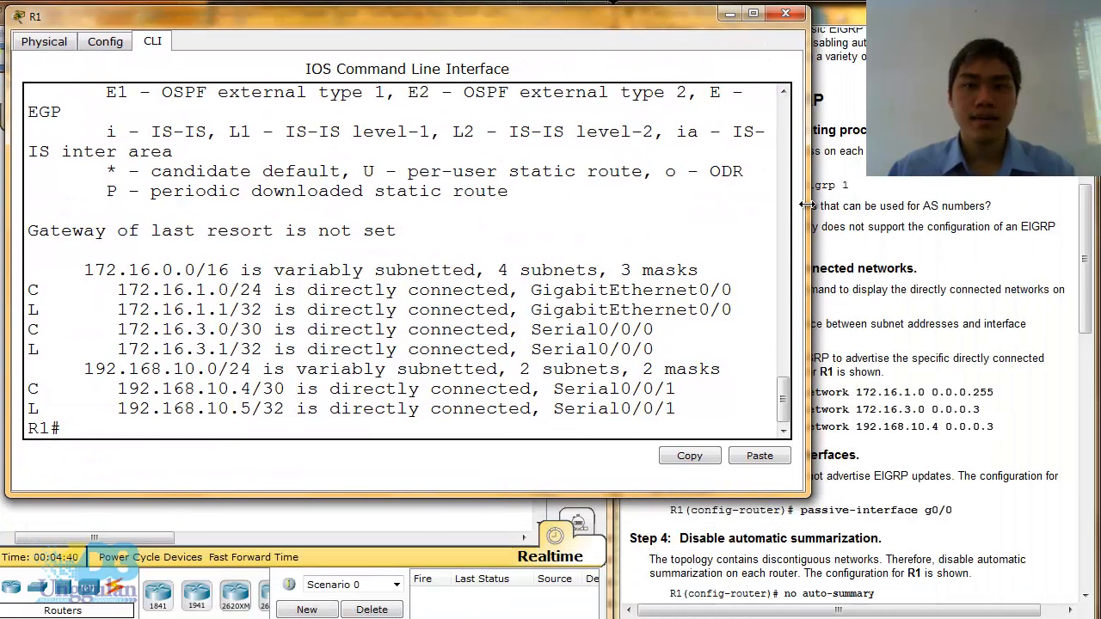
left_click_drag(808, 208, 551, 201)
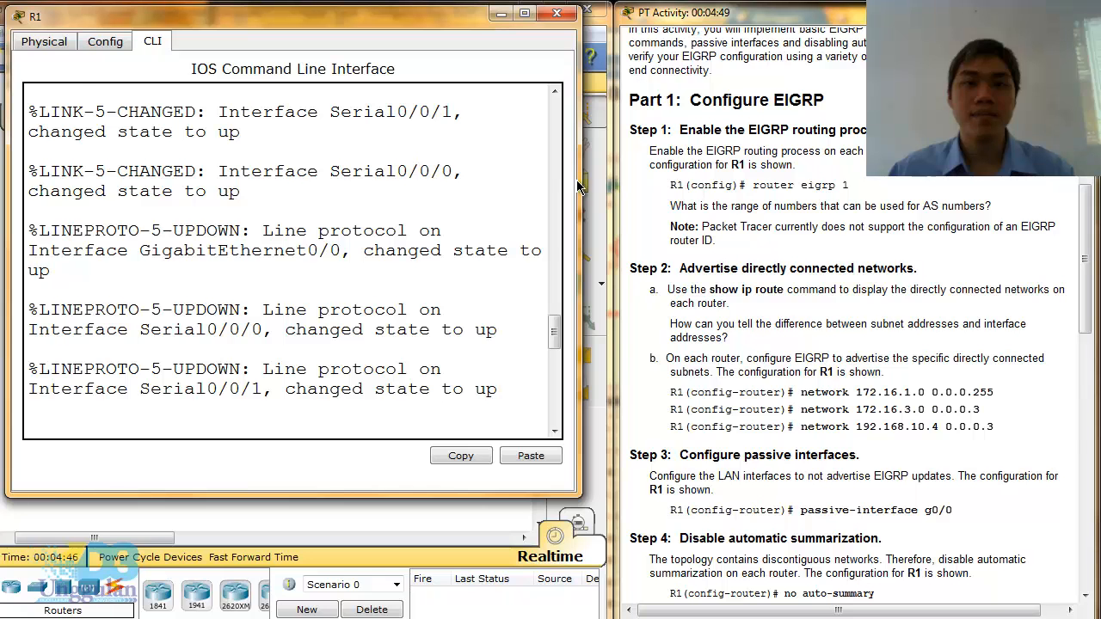
left_click_drag(580, 187, 833, 170)
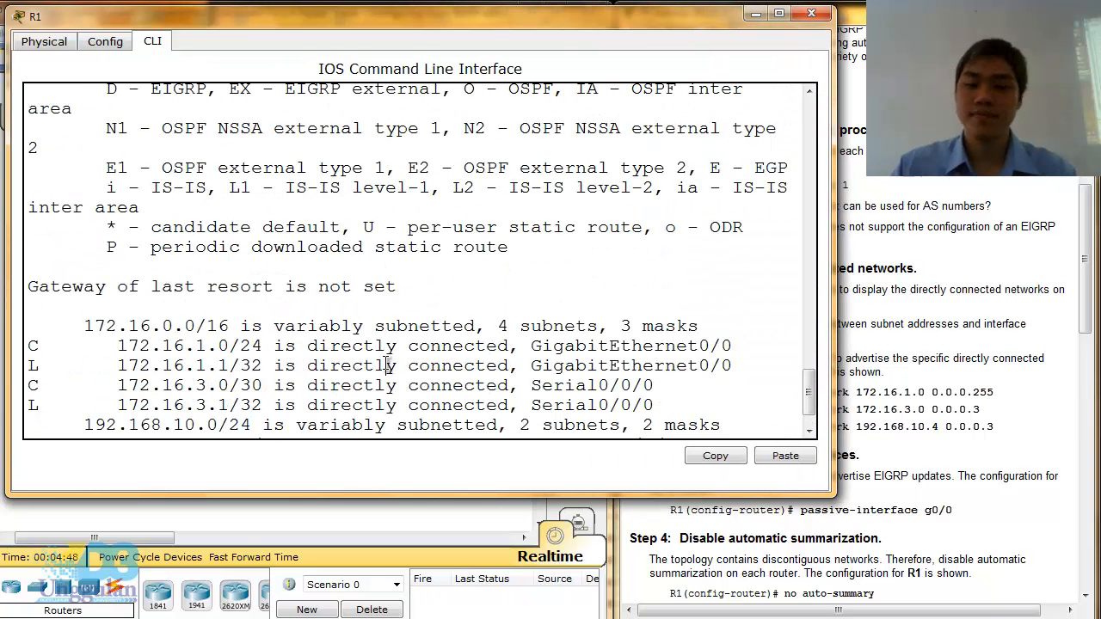
key("Return")
type("router")
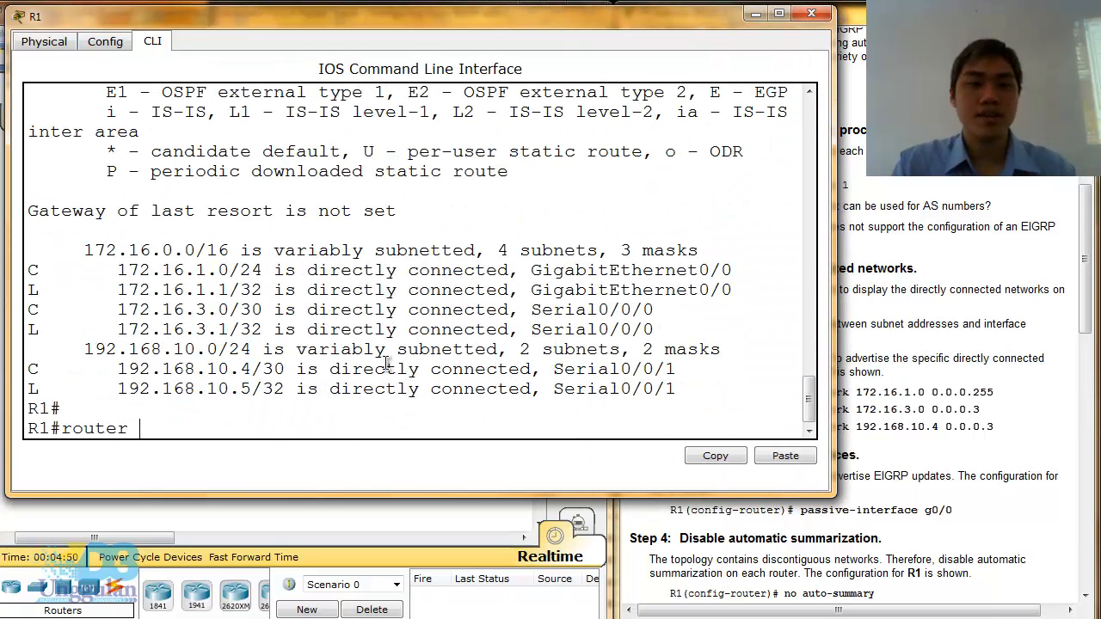
key("BackSpace")
key("BackSpace")
key("BackSpace")
key("BackSpace")
key("BackSpace")
key("BackSpace")
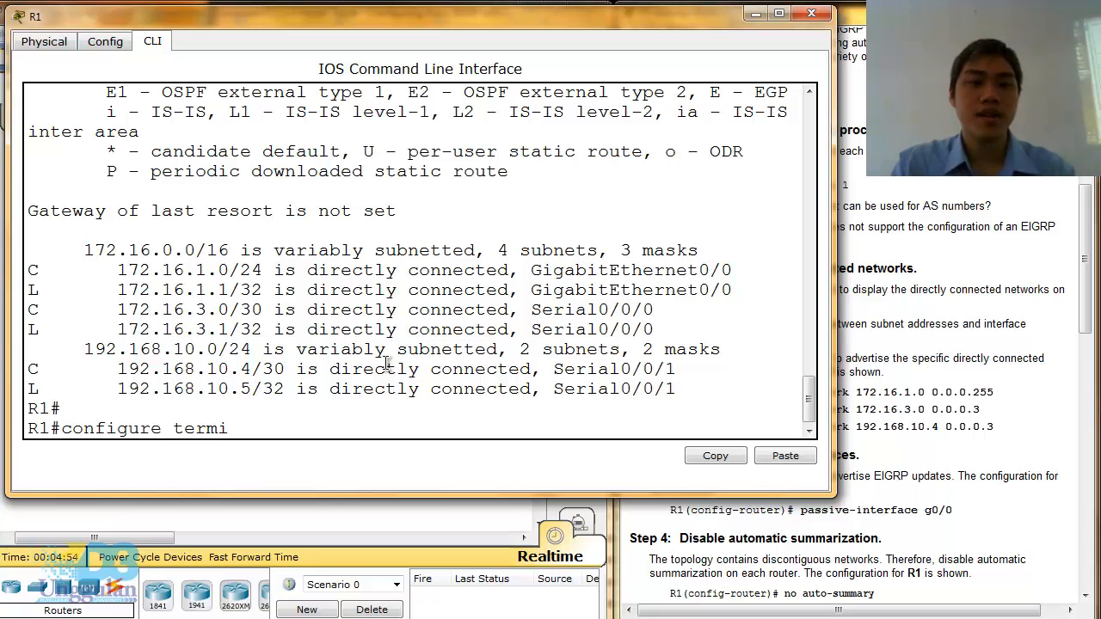
Enter global configuration mode on R1 and enable the EIGRP routing process with AS number 1
type("configure terminal")
key("Return")
type("router eigrp")
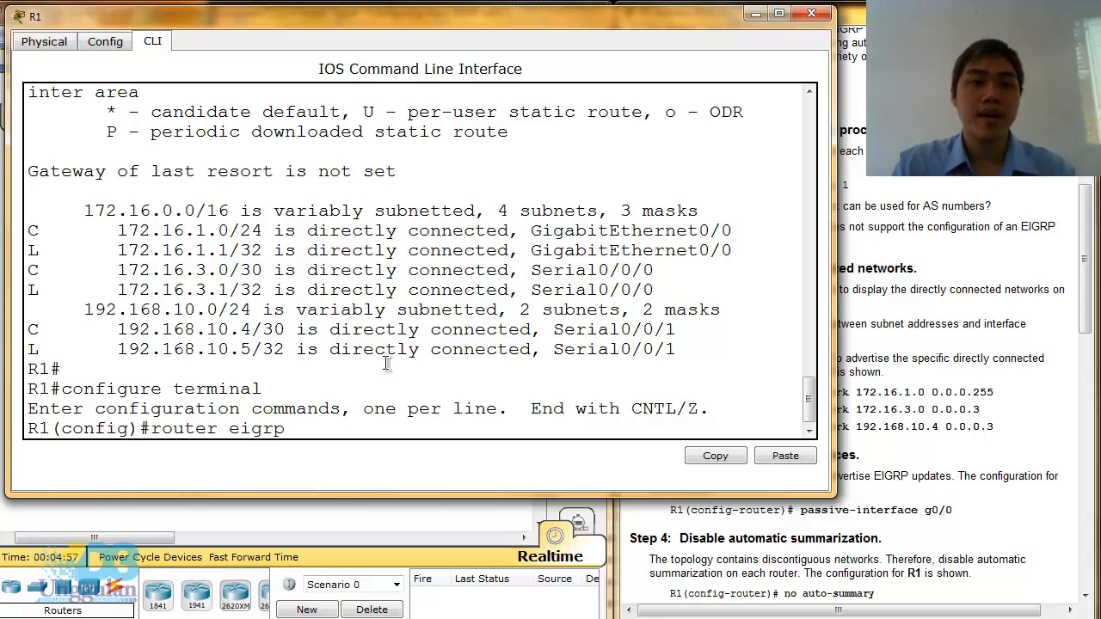
type(" 1")
key("Return")
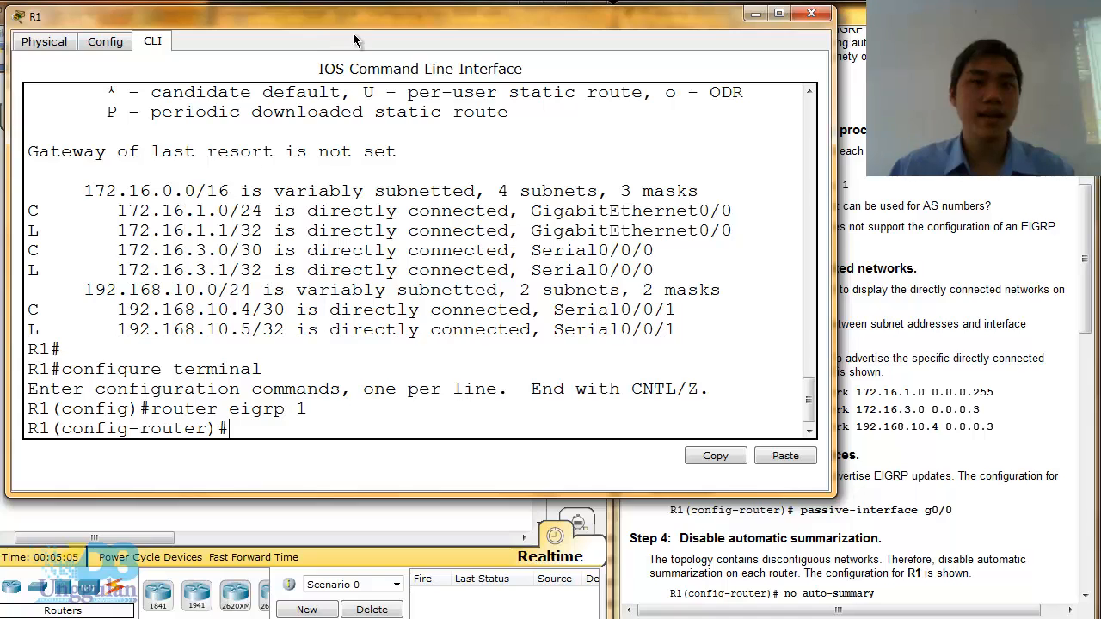
Examine R1's links to its neighbours in the topology and the EIGRP network statements given in the activity instructions
left_click_drag(336, 30, 729, 89)
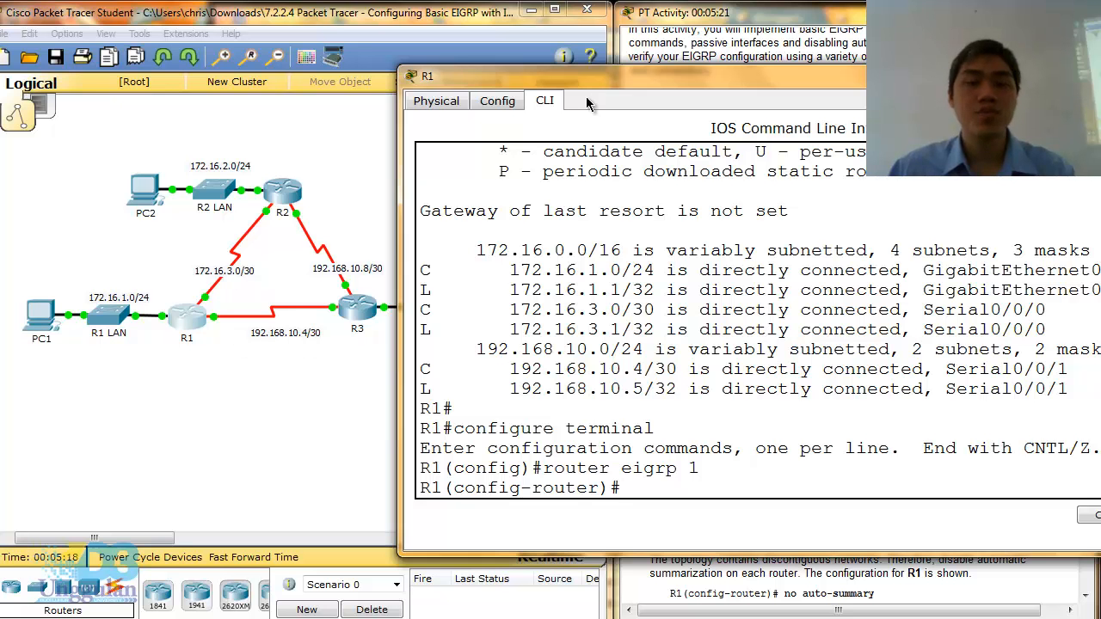
left_click_drag(641, 82, 573, 39)
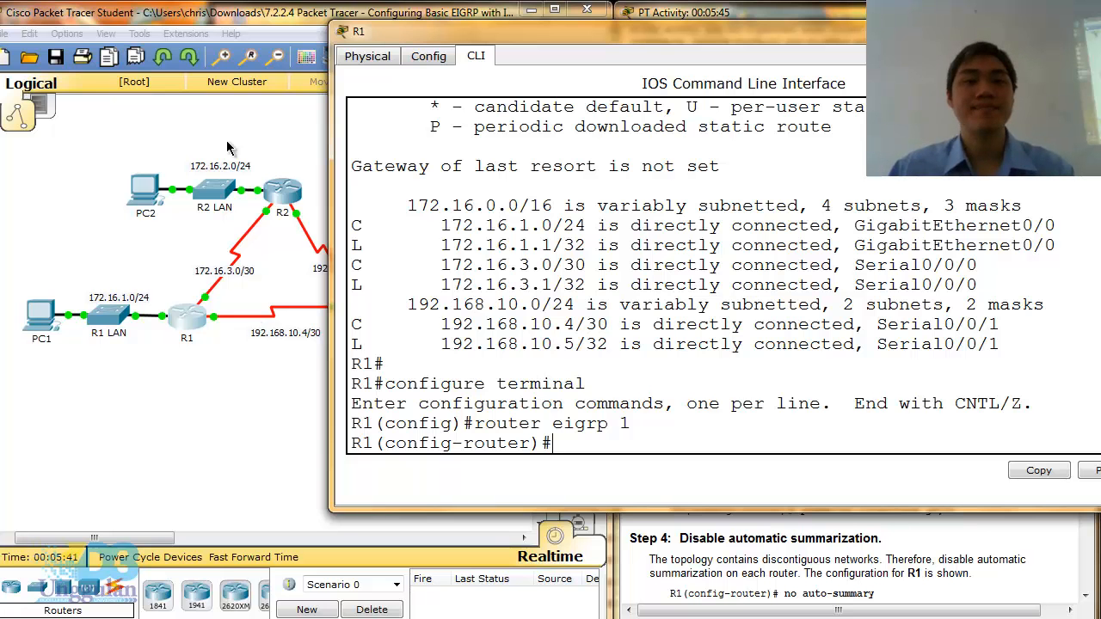
left_click_drag(418, 34, 645, 44)
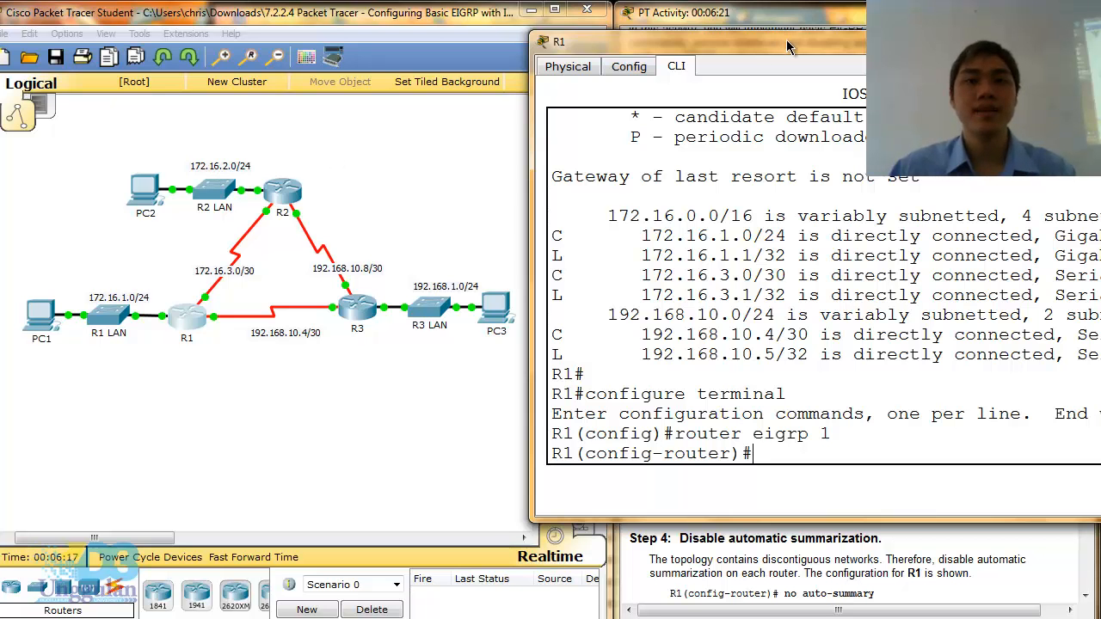
left_click_drag(785, 43, 238, 24)
left_click(959, 393)
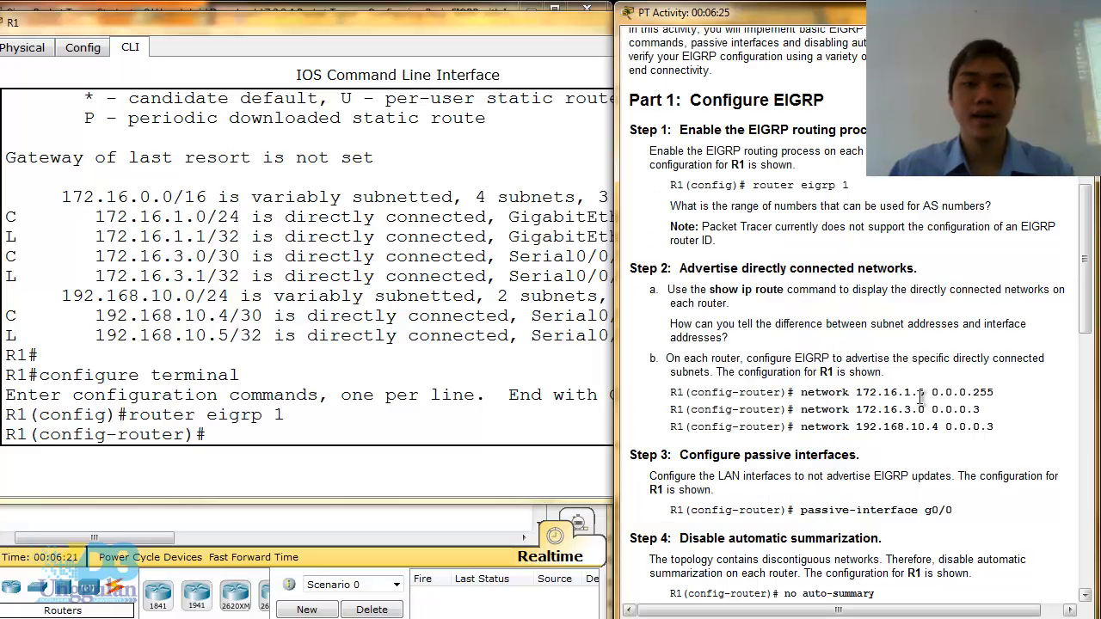
Advertise R1's LAN subnet in EIGRP with the command network 172.16.1.0 0.0.0.255
left_click(317, 431)
type("net")
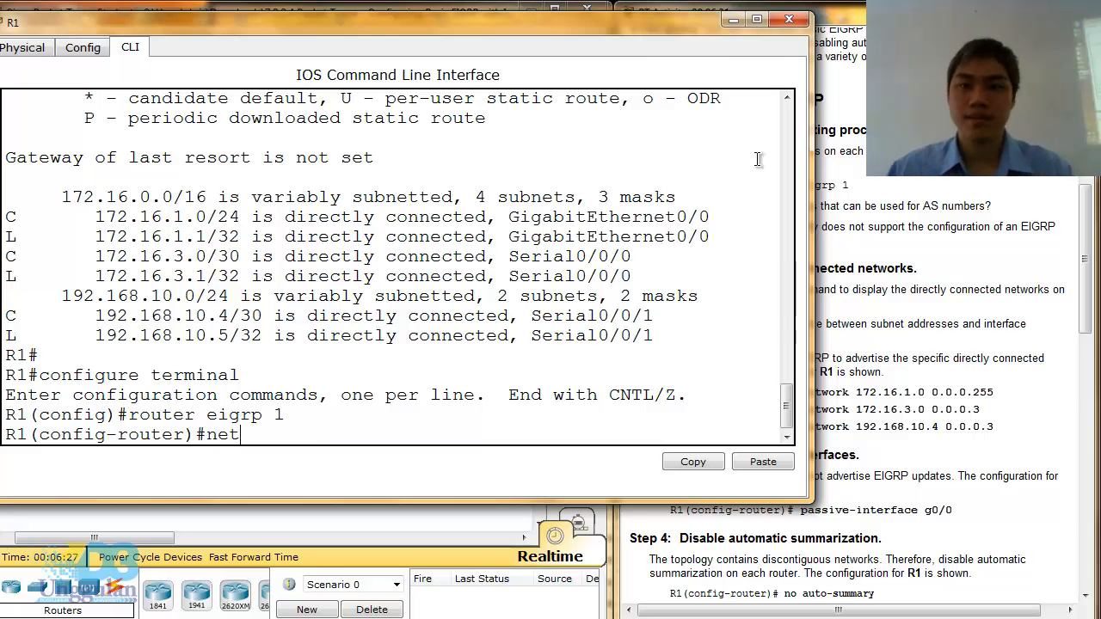
left_click(970, 226)
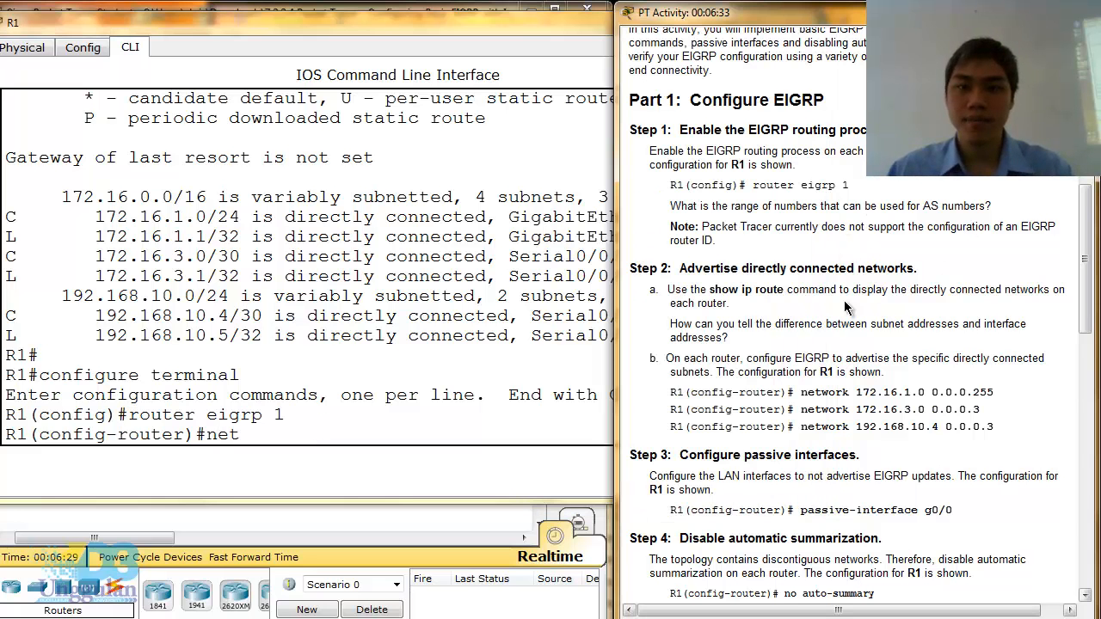
scroll(819, 363, "up", 3)
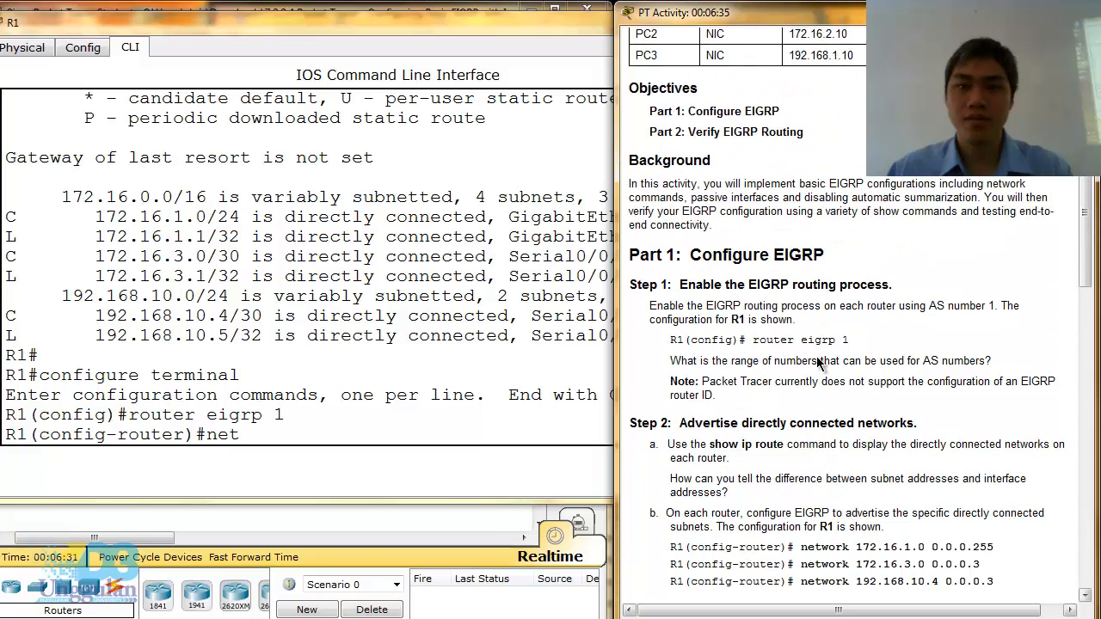
scroll(819, 362, "down", 6)
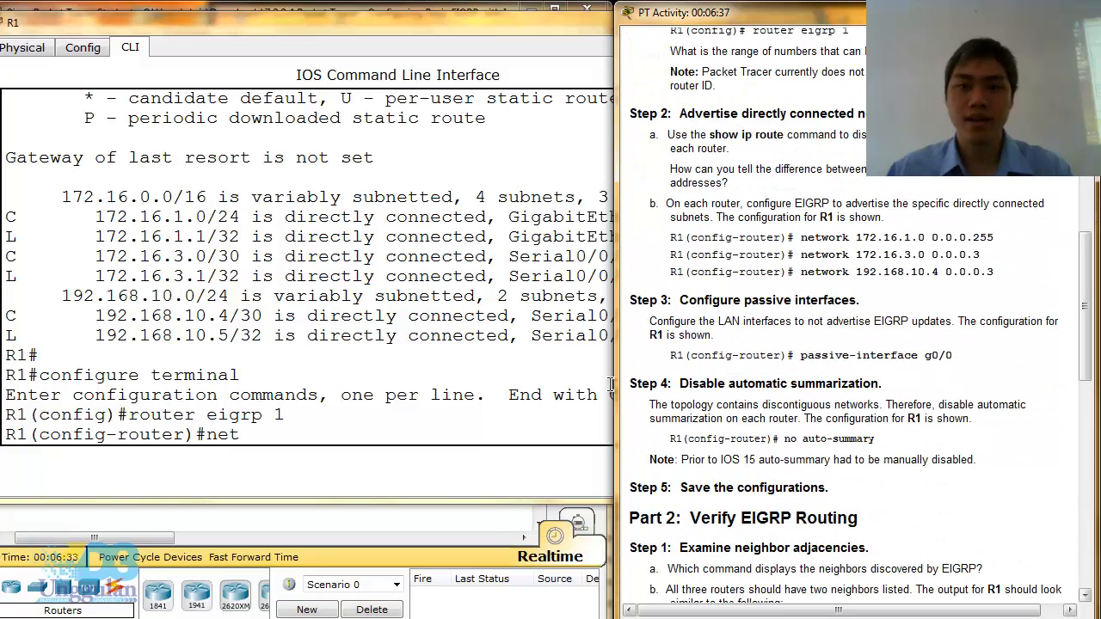
left_click(490, 431)
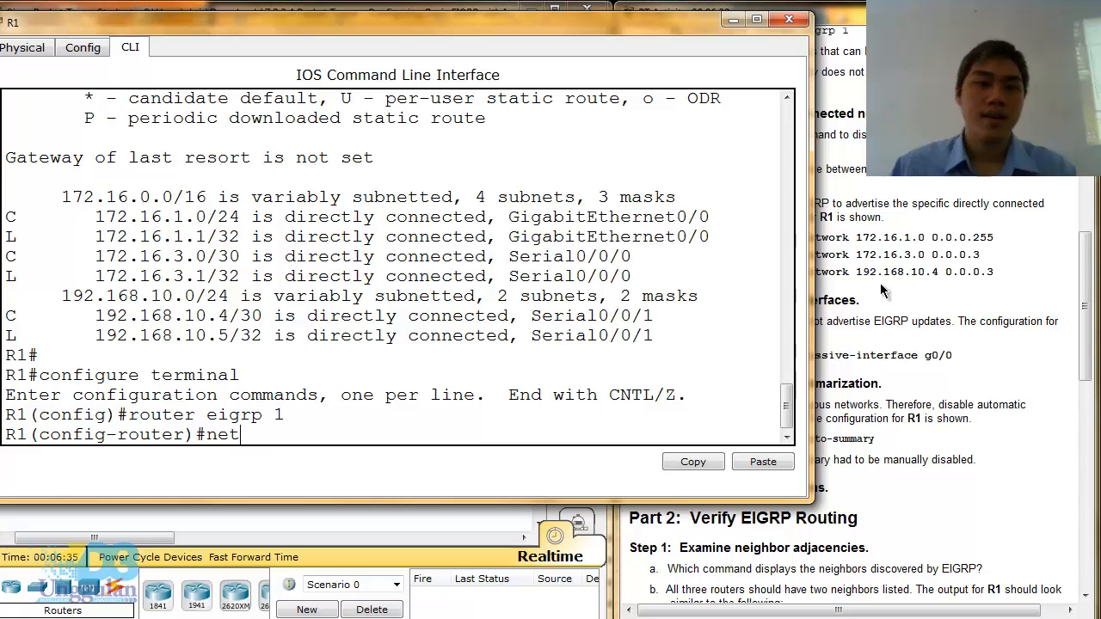
type("work 172.16.1.")
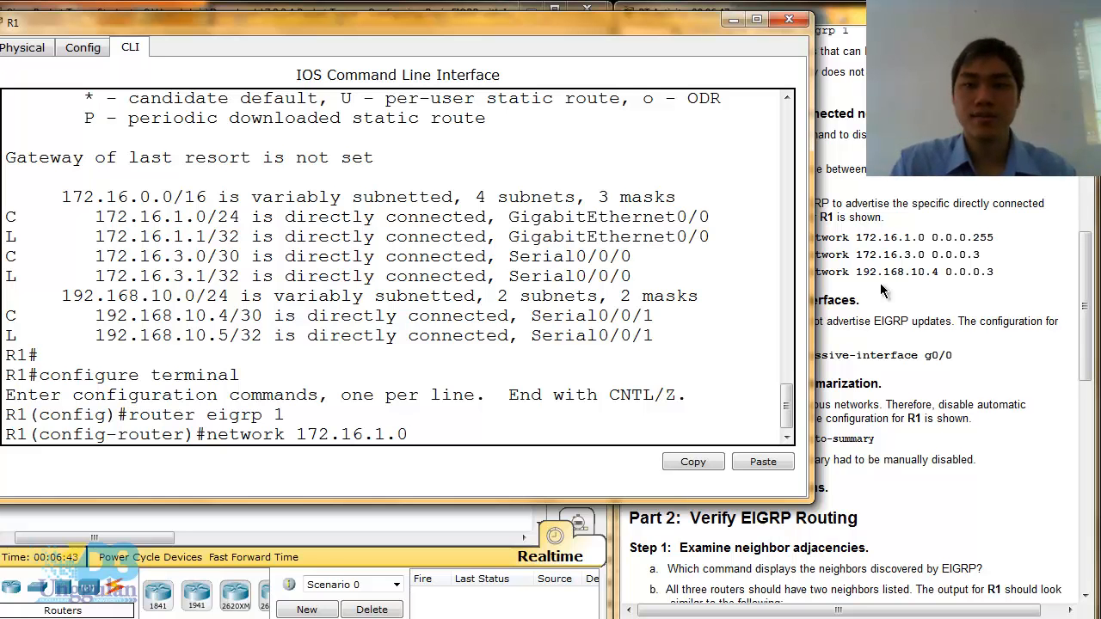
type("0")
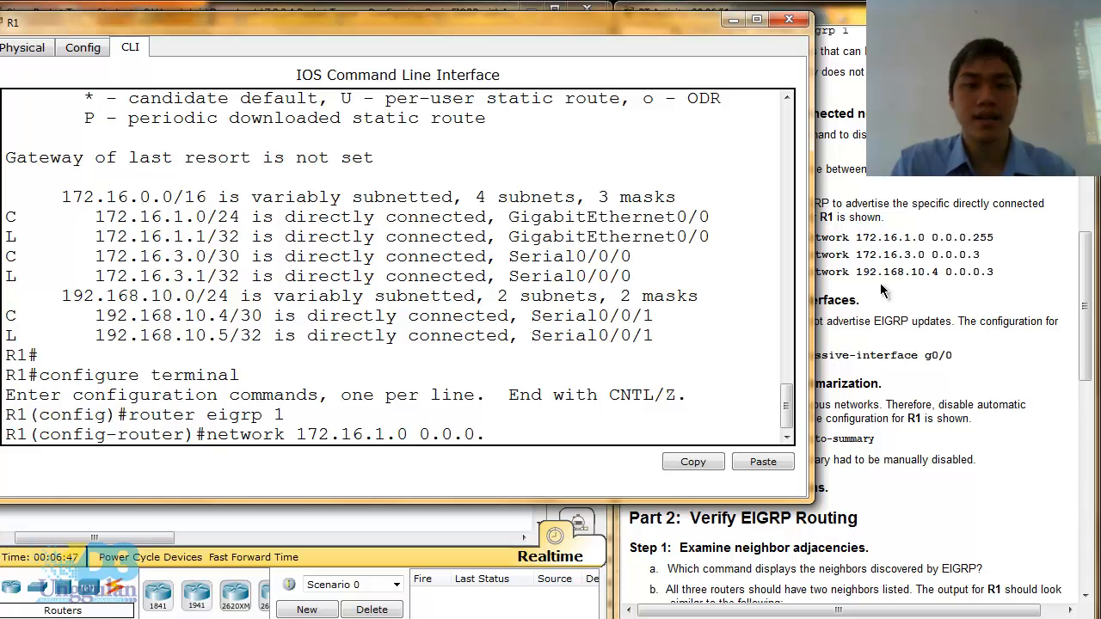
type(".0.0.255")
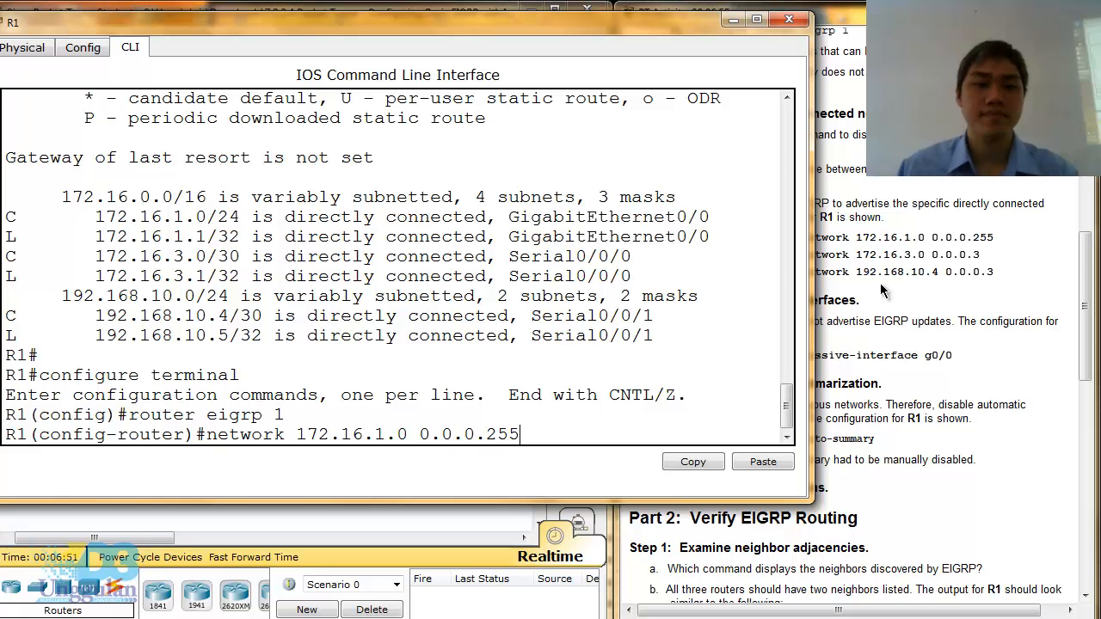
left_click_drag(337, 28, 641, 37)
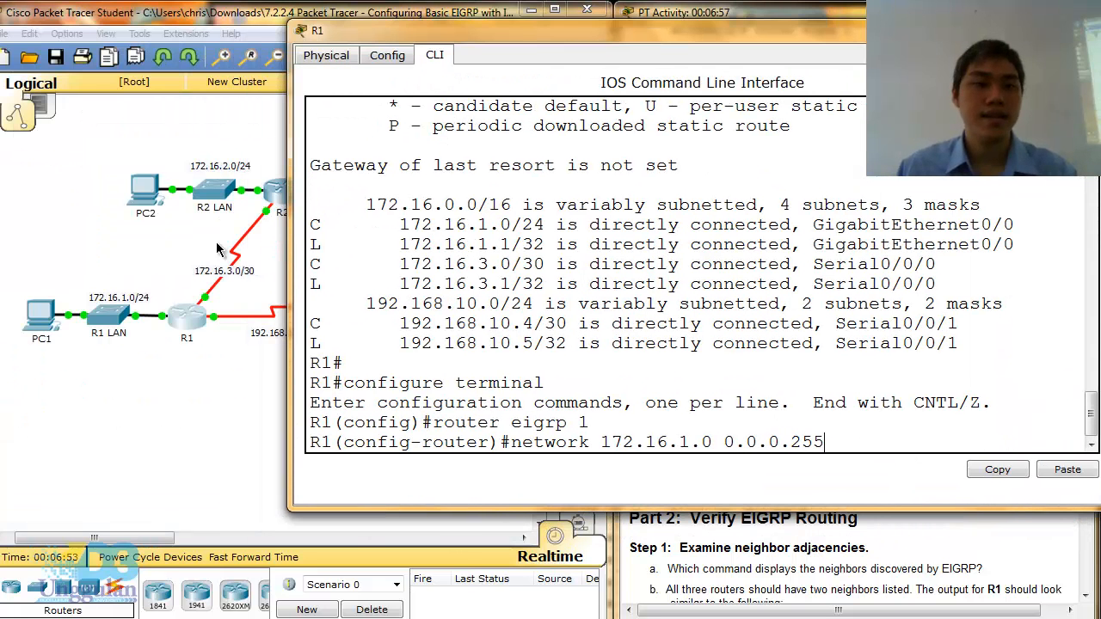
left_click(123, 309)
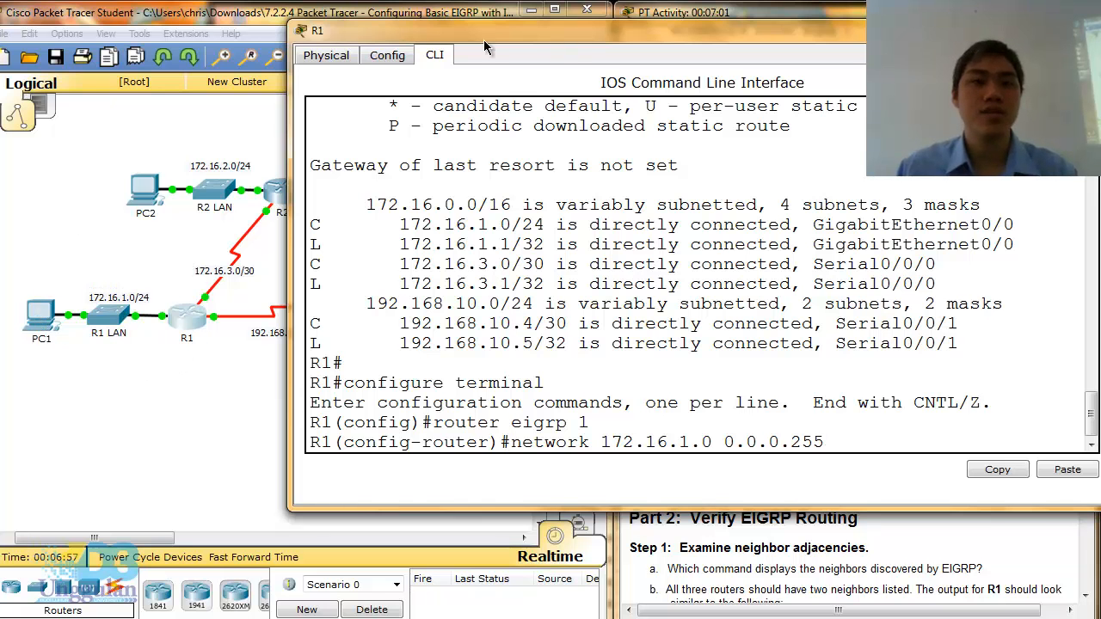
left_click_drag(566, 38, 408, 34)
key("Return")
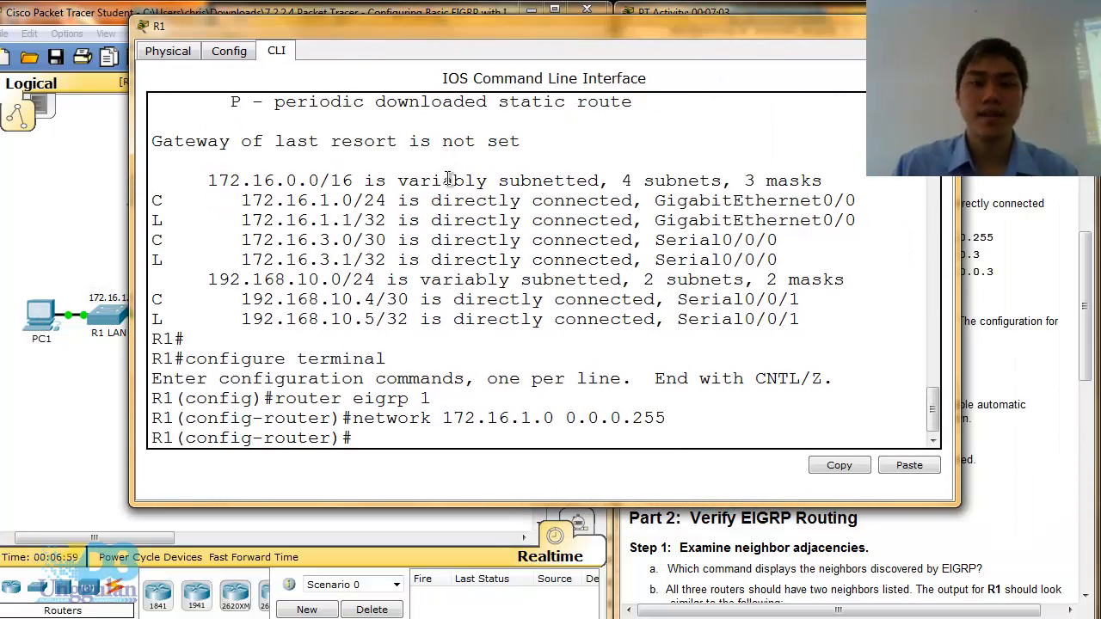
left_click_drag(514, 32, 393, 18)
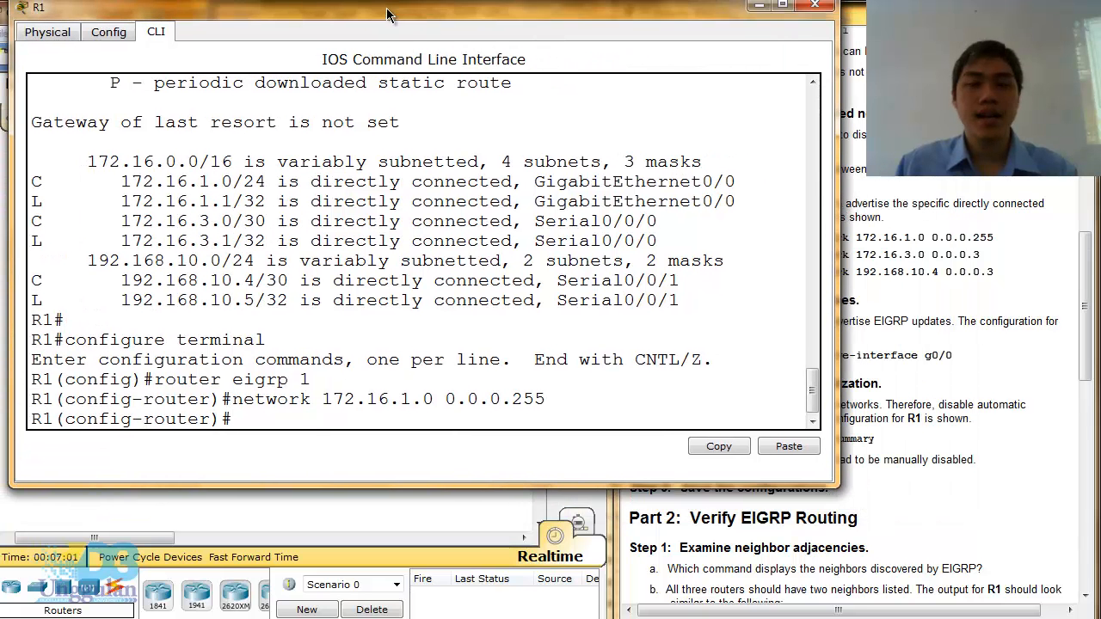
Advertise R1's serial link to R2 in EIGRP with the command network 172.16.3.0 0.0.0.3
type("net")
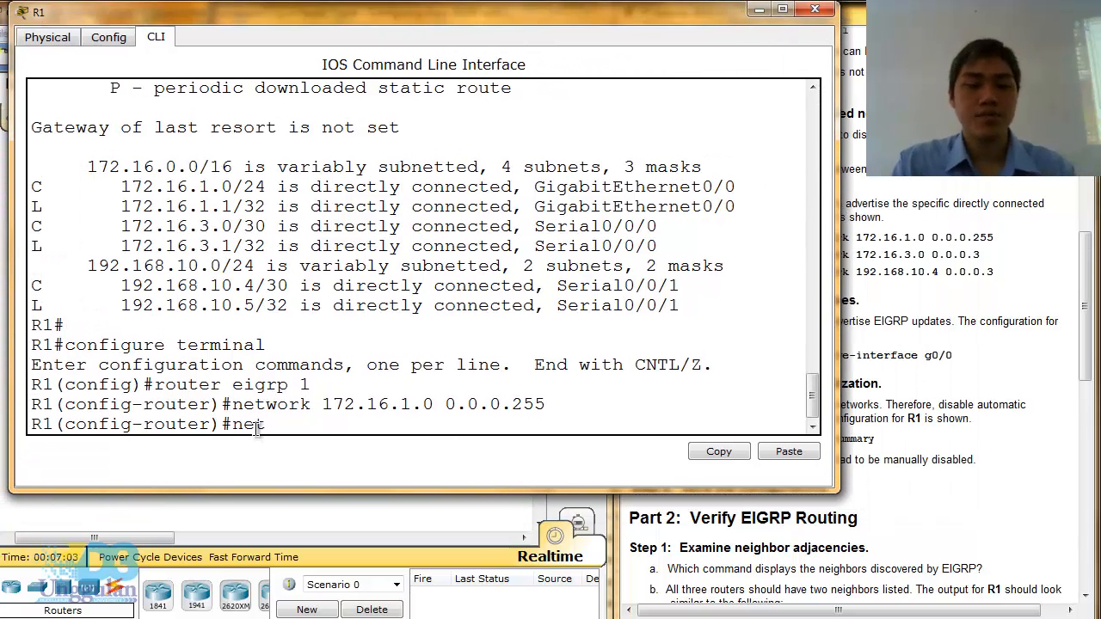
type("work 1")
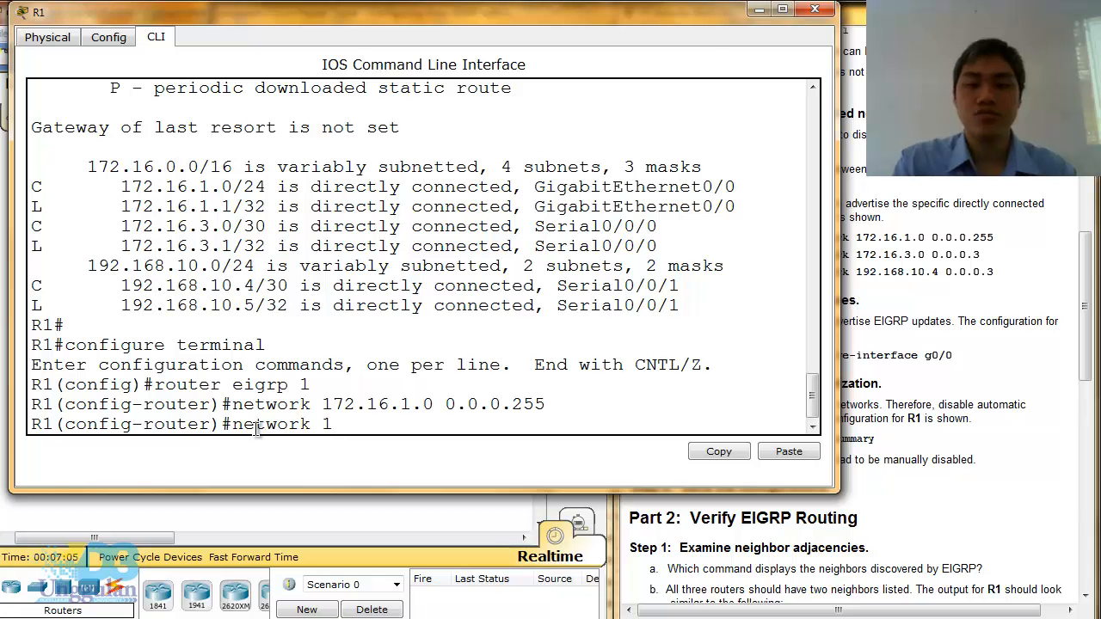
type("72.")
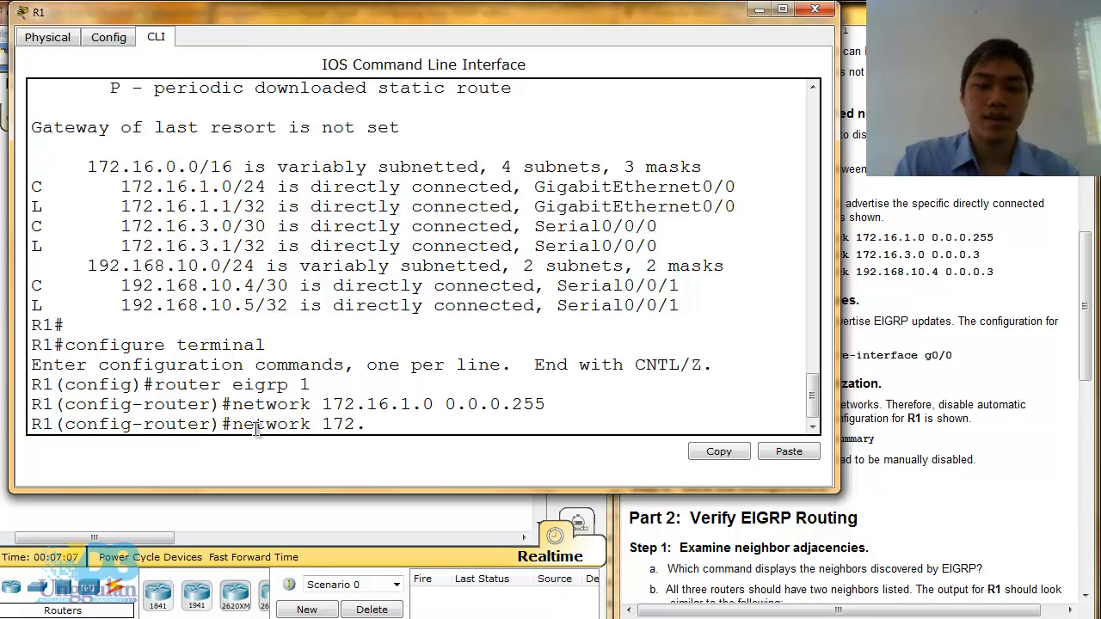
type("16.3.0 0.0.")
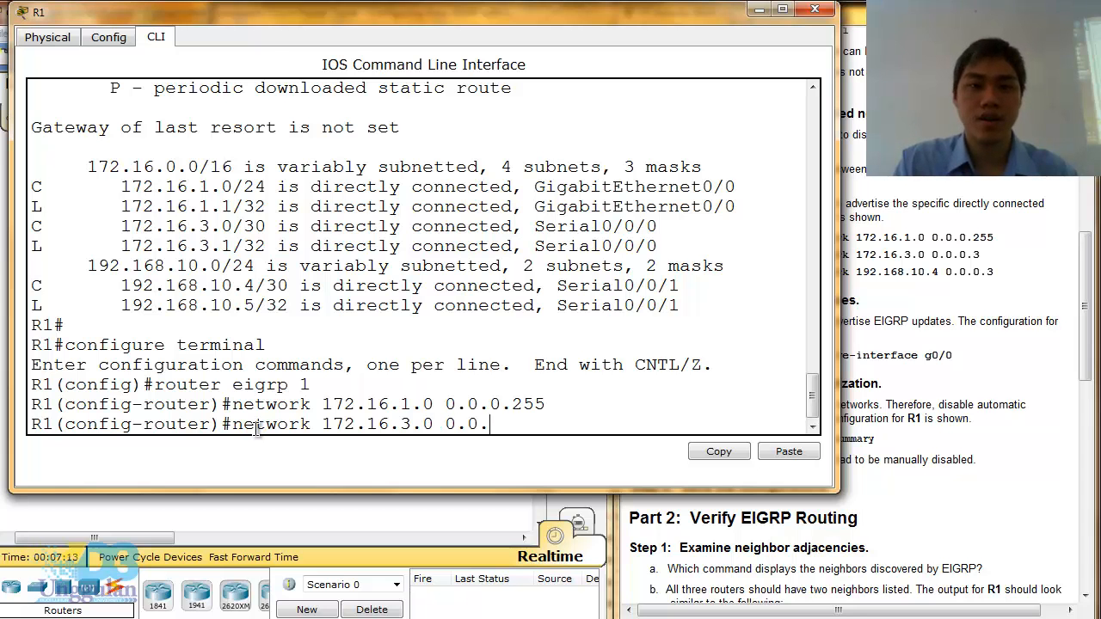
type("0.3")
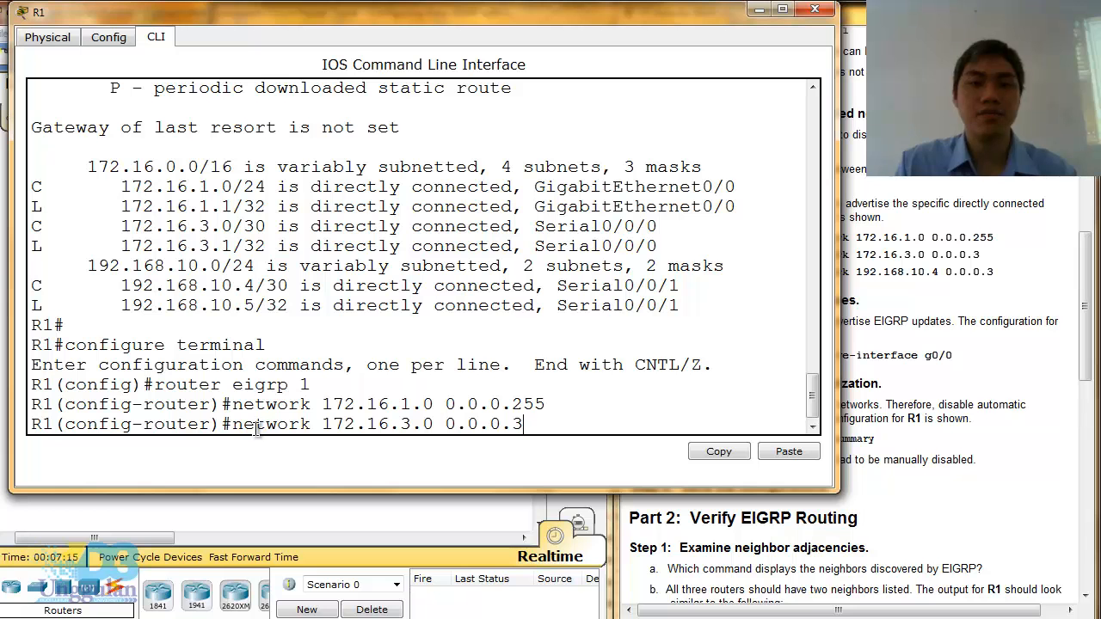
key("Return")
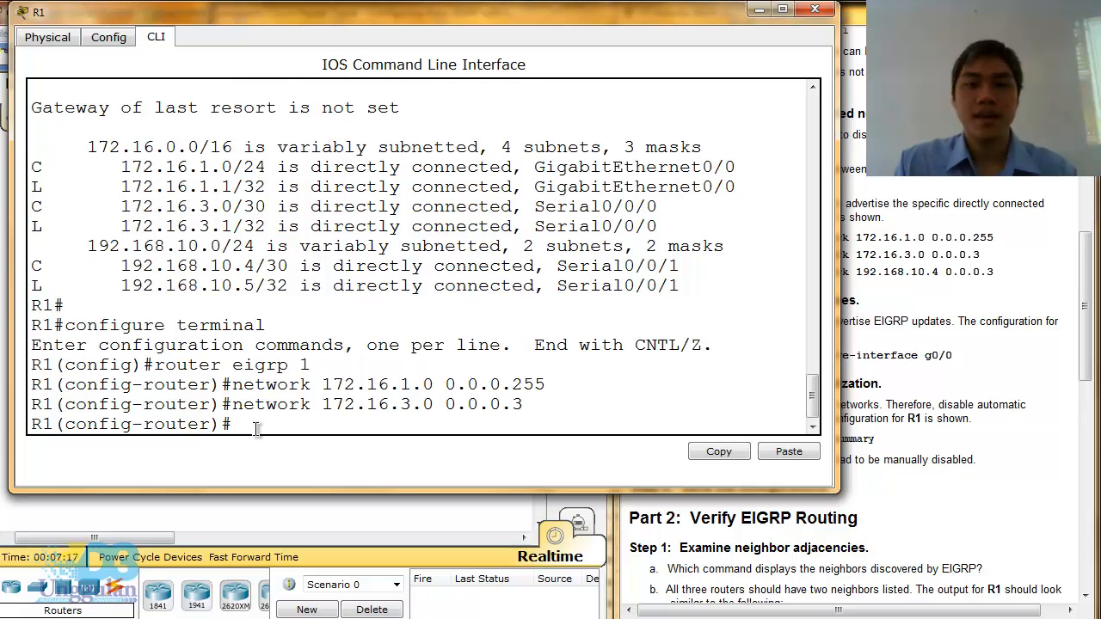
Advertise R1's serial link to R3 in EIGRP with the command network 192.168.10.4 0.0.0.3
type("network")
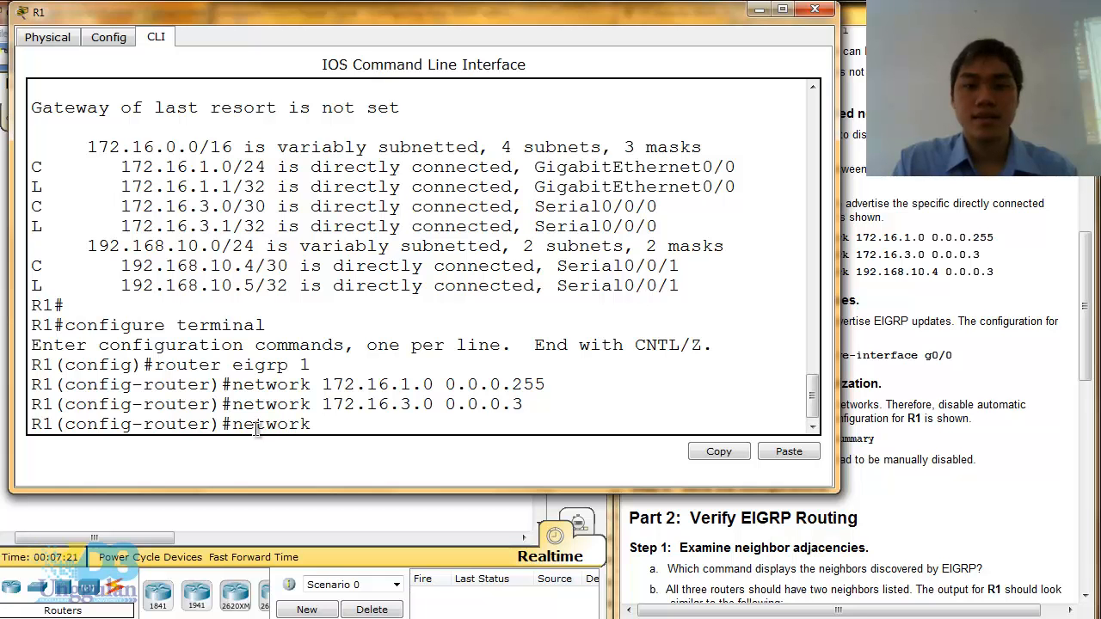
type(" 192.1")
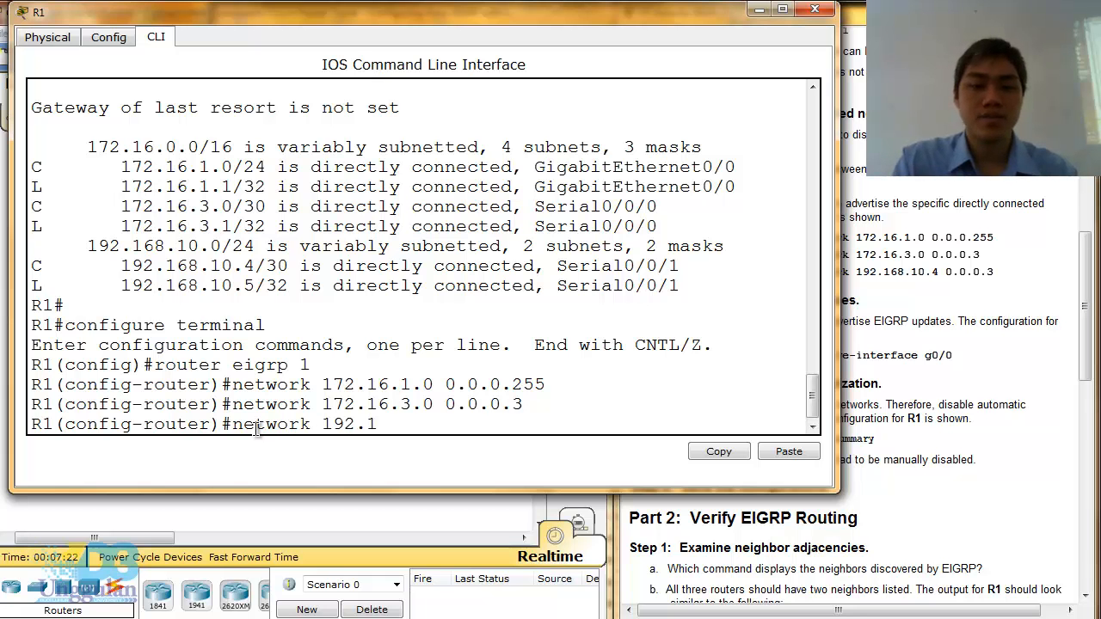
type("68.10.")
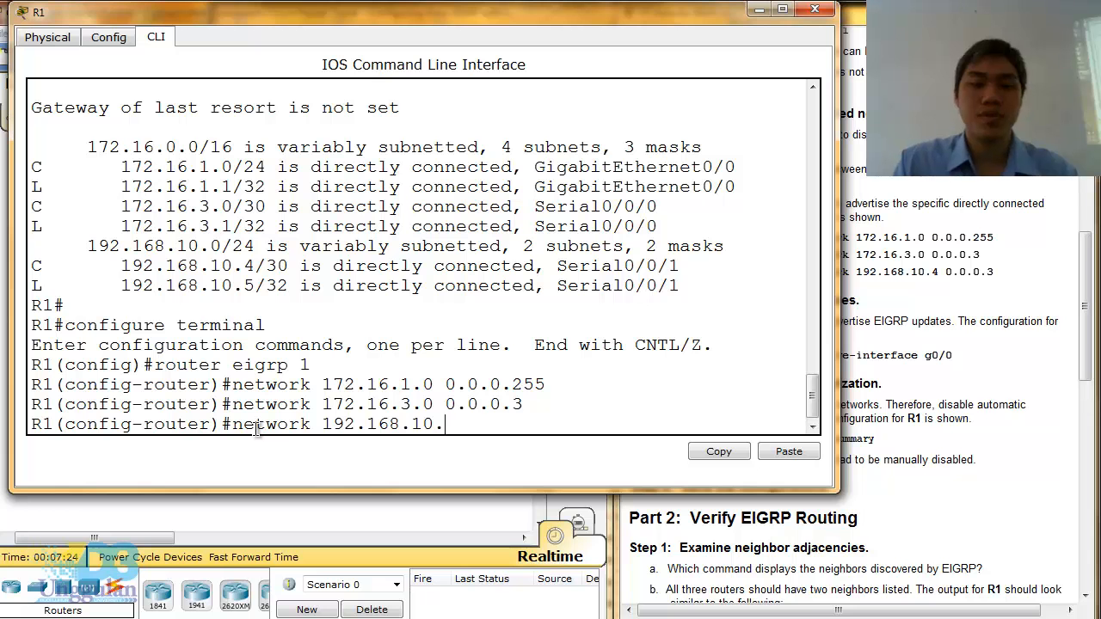
type("4 0.")
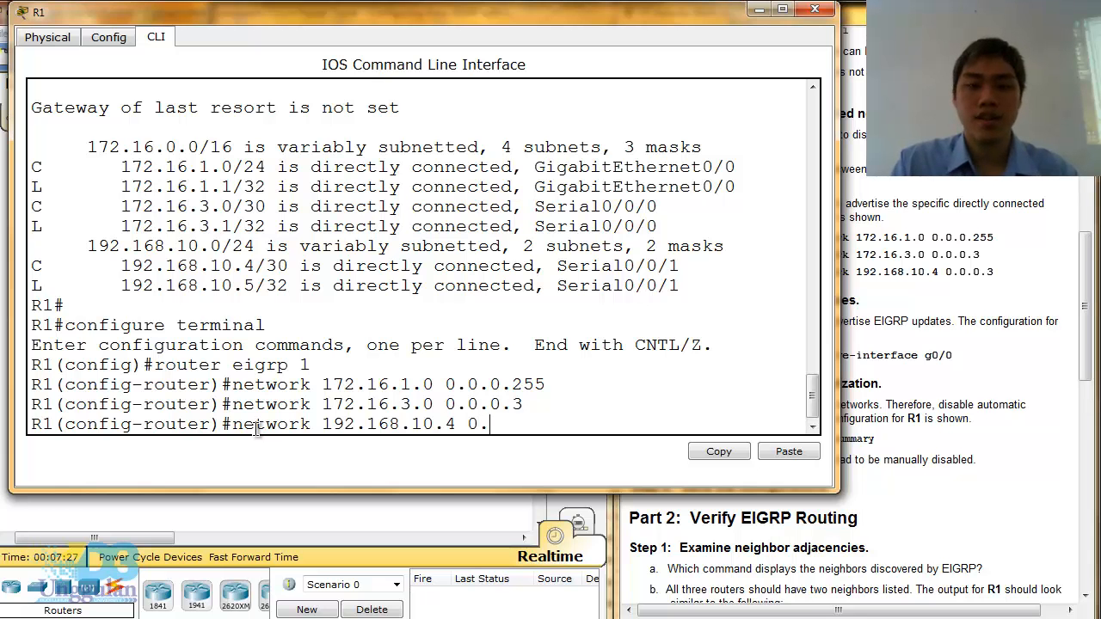
type("0.0.3")
key("Return")
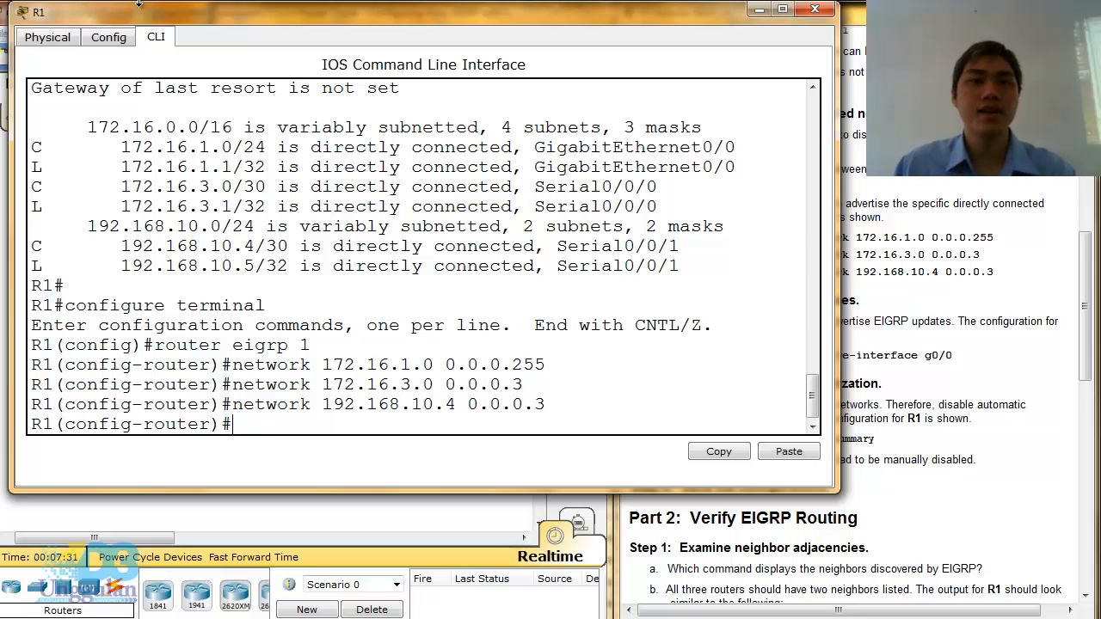
Check R1's LAN port in the topology and make it passive for EIGRP with passive-interface Gi0/0
left_click_drag(194, 17, 593, 102)
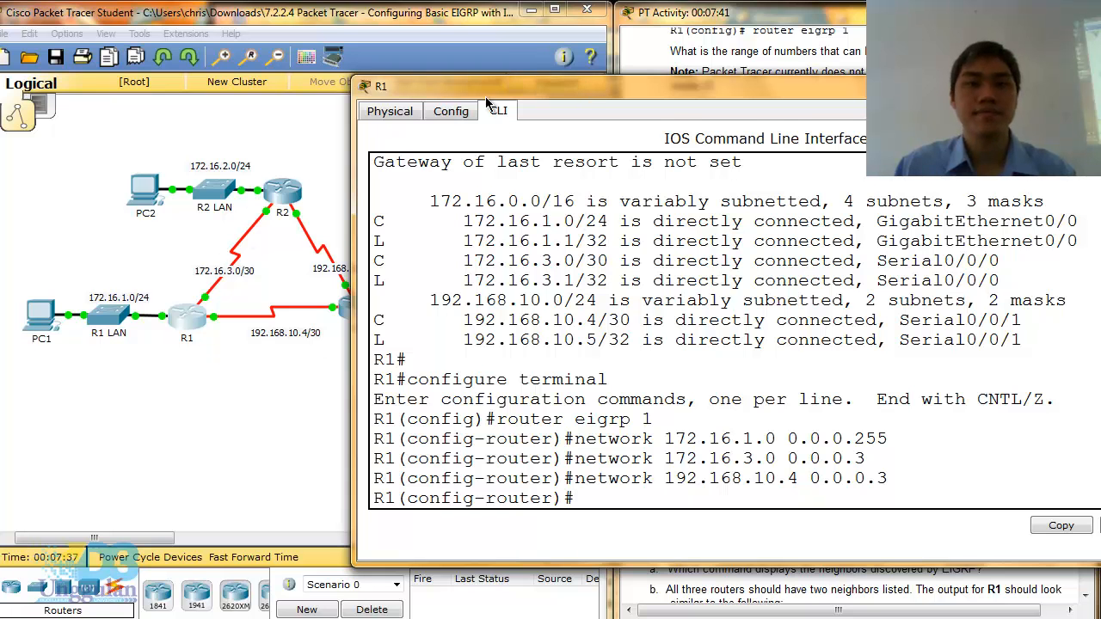
left_click_drag(587, 90, 439, 22)
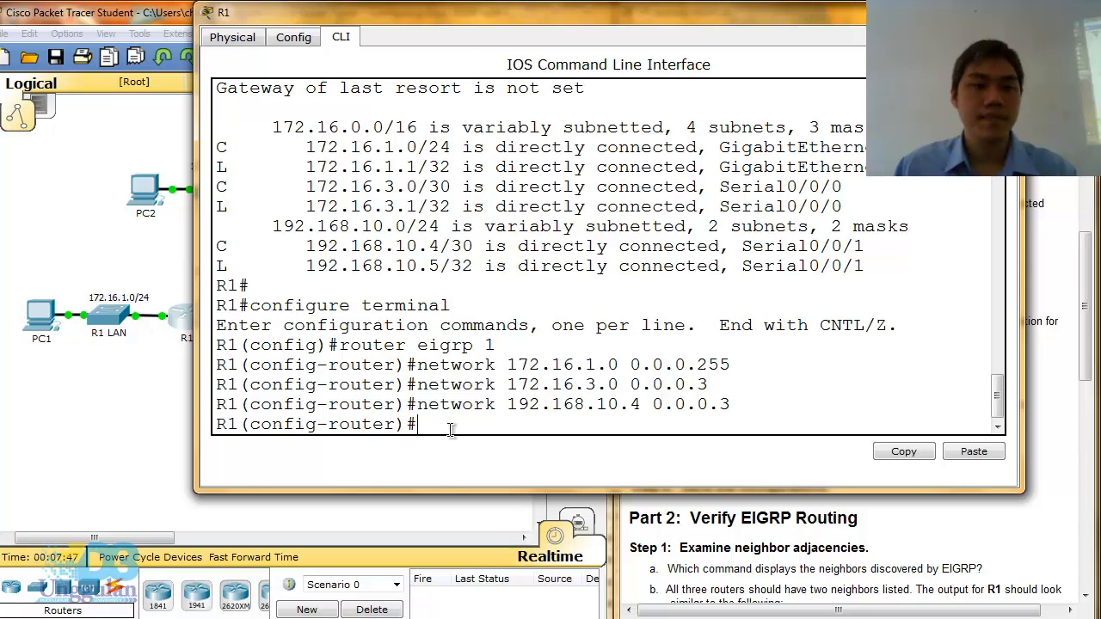
type("passi")
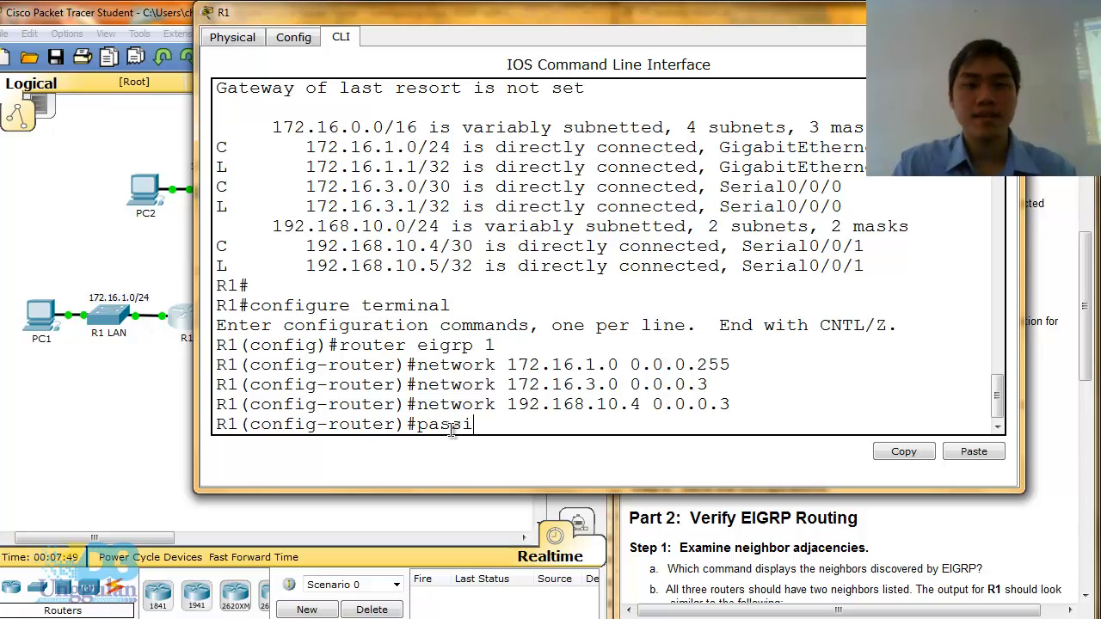
type("ve")
key("Tab")
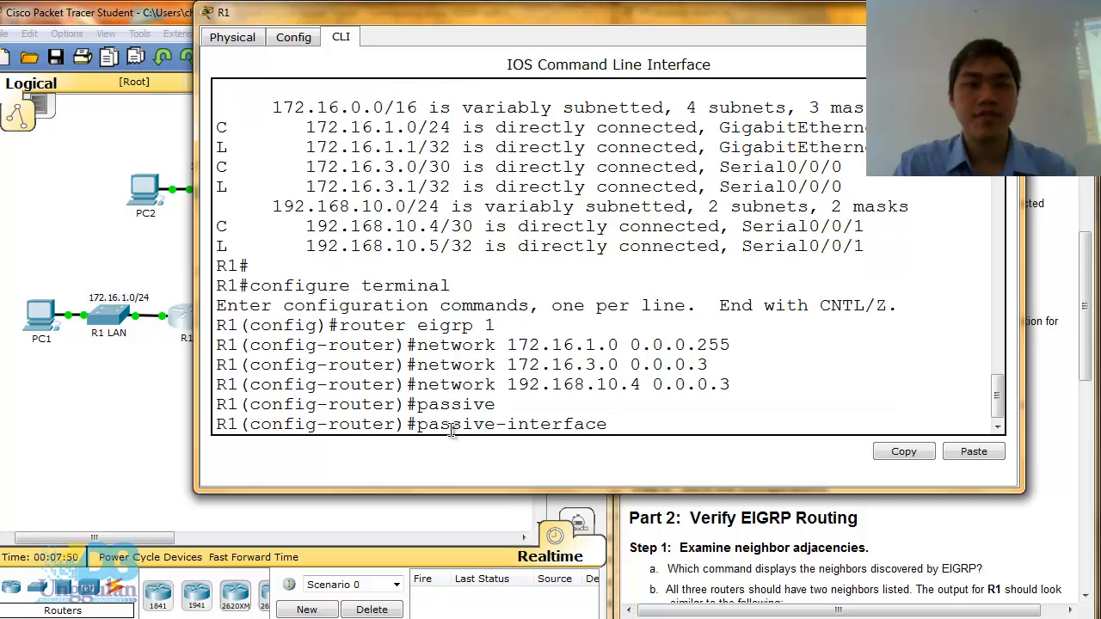
type("Gi")
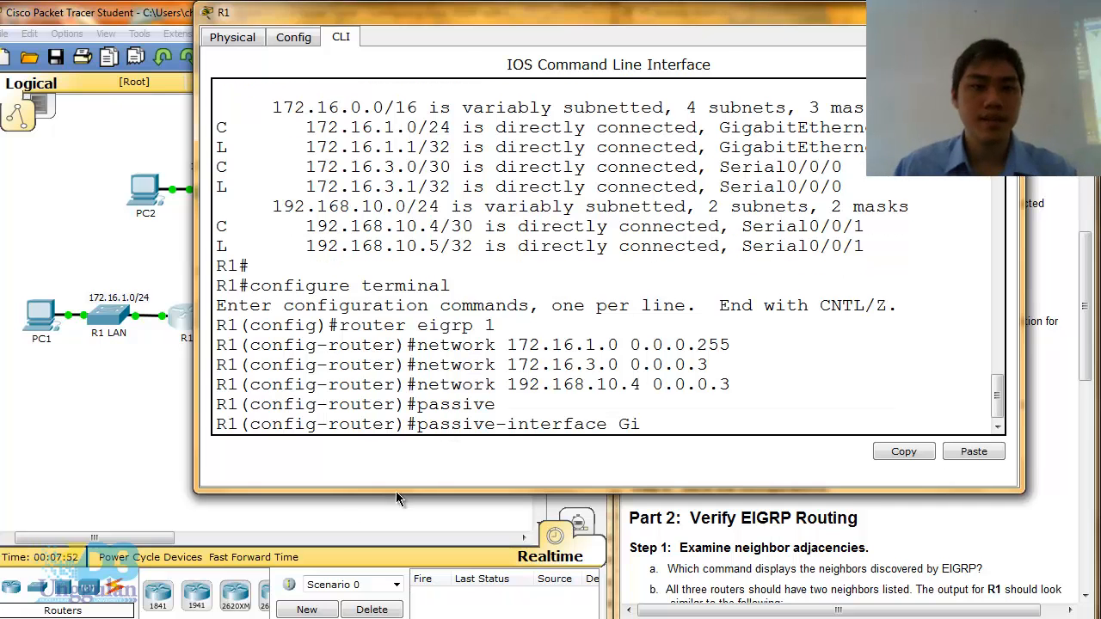
left_click(148, 401)
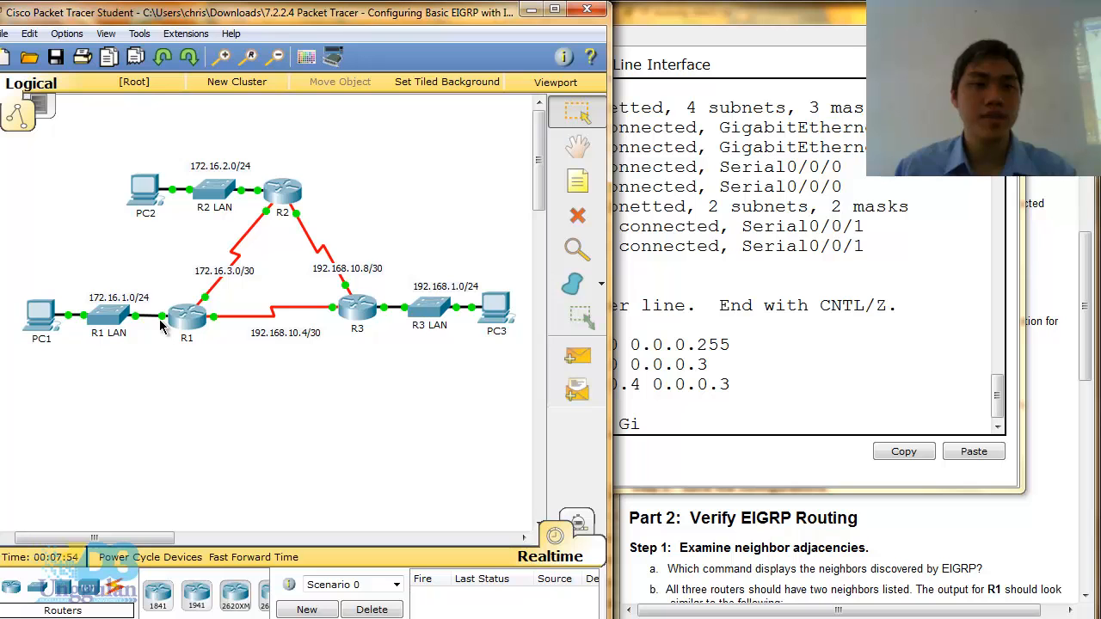
mouse_move(160, 323)
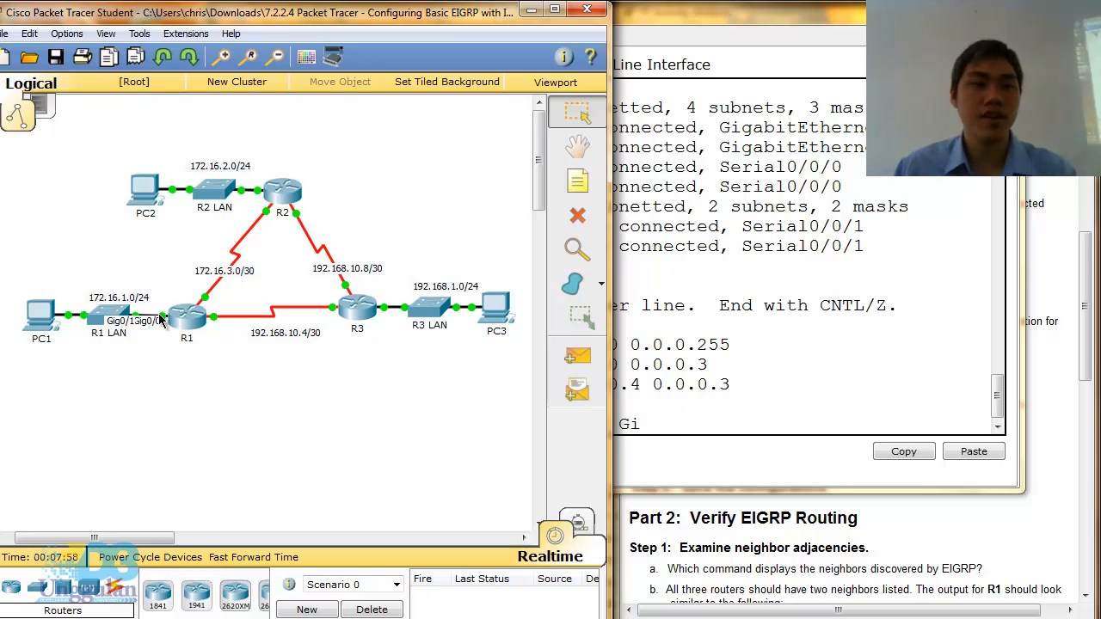
left_click(733, 422)
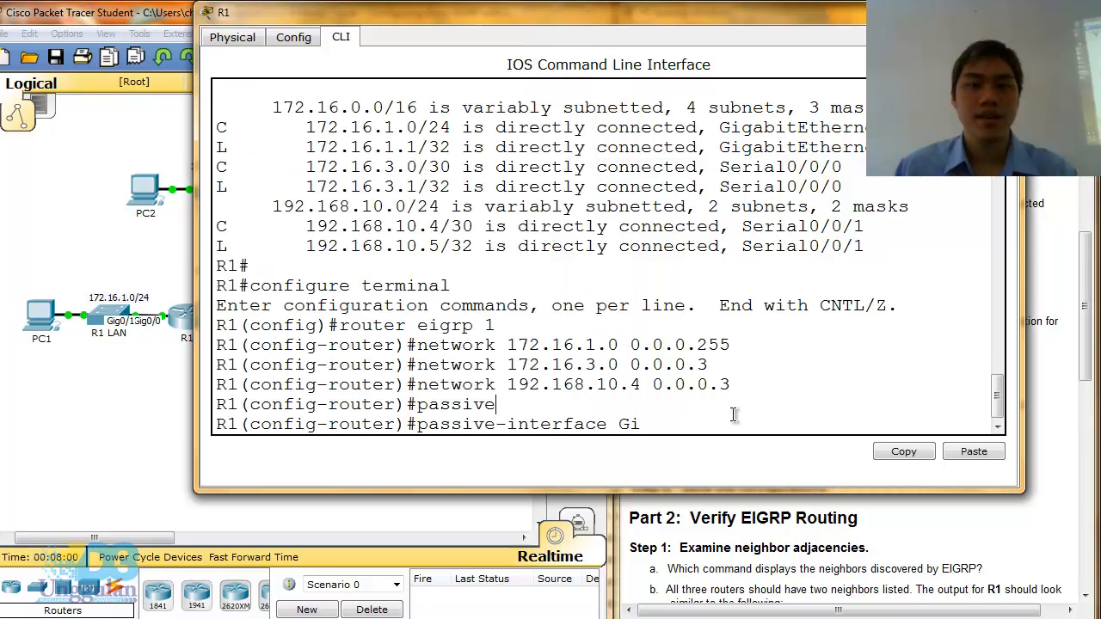
type("0/0")
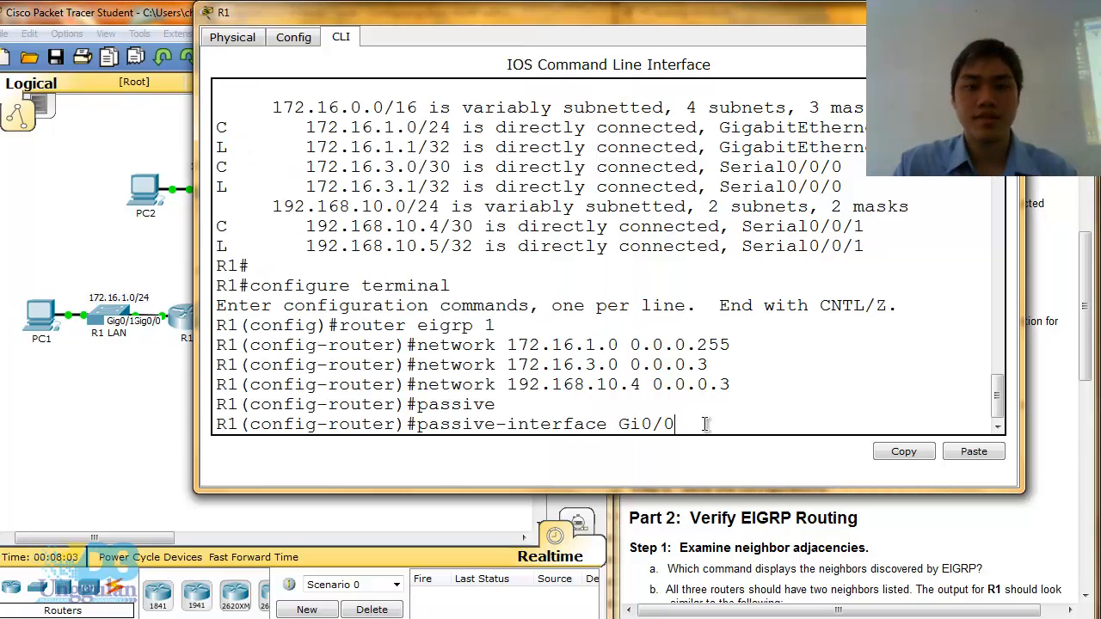
key("Return")
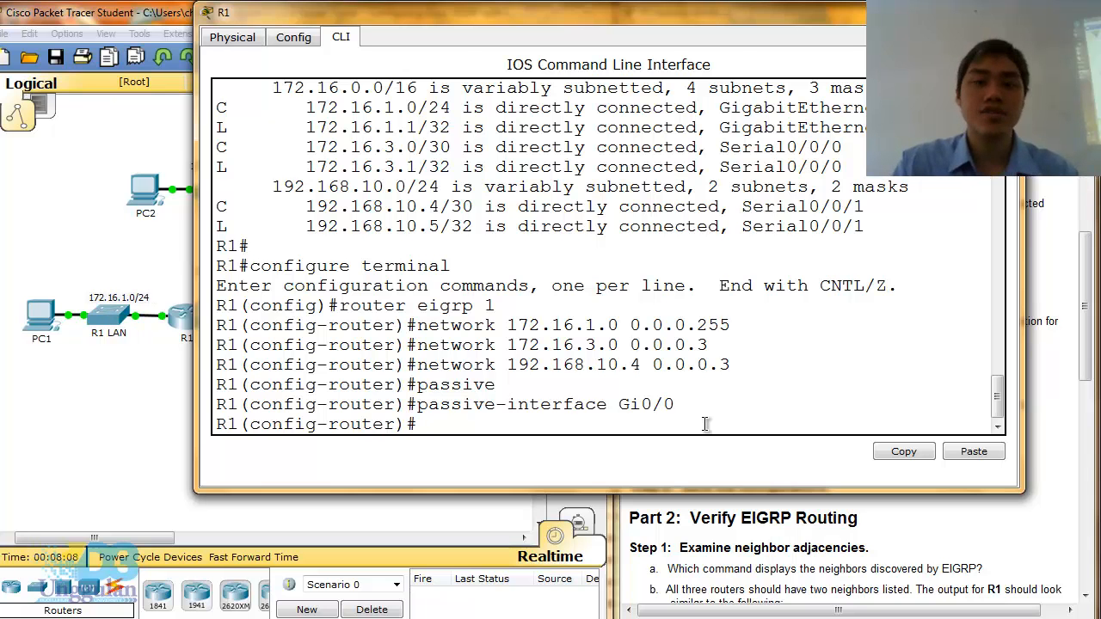
Disable automatic summarization on R1 with no auto-summary and close R1's configuration window
type("no auto")
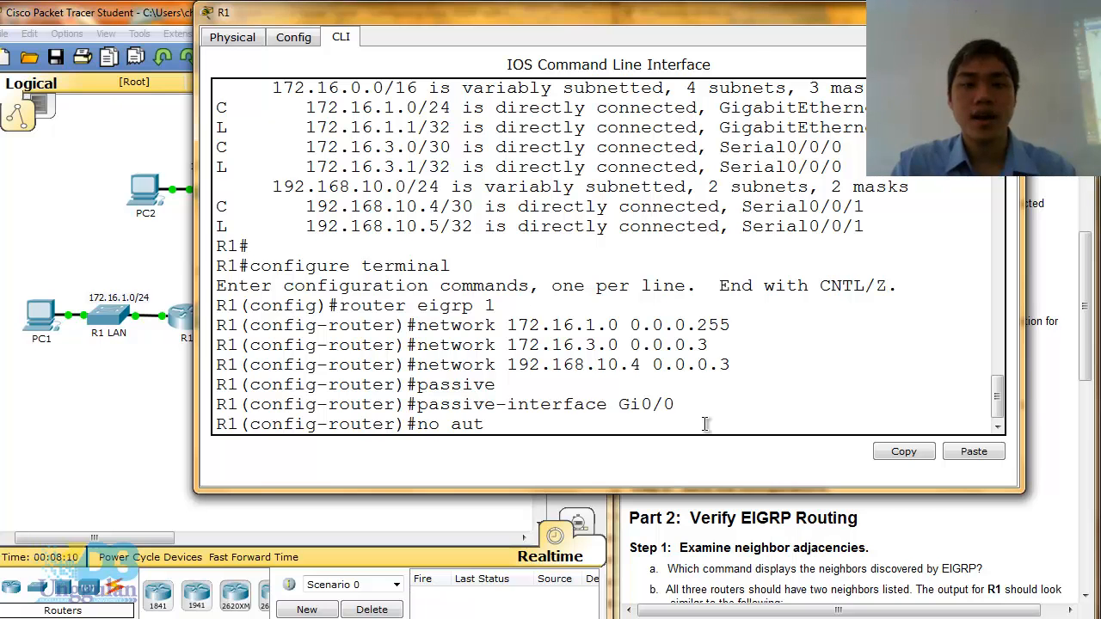
key("Tab")
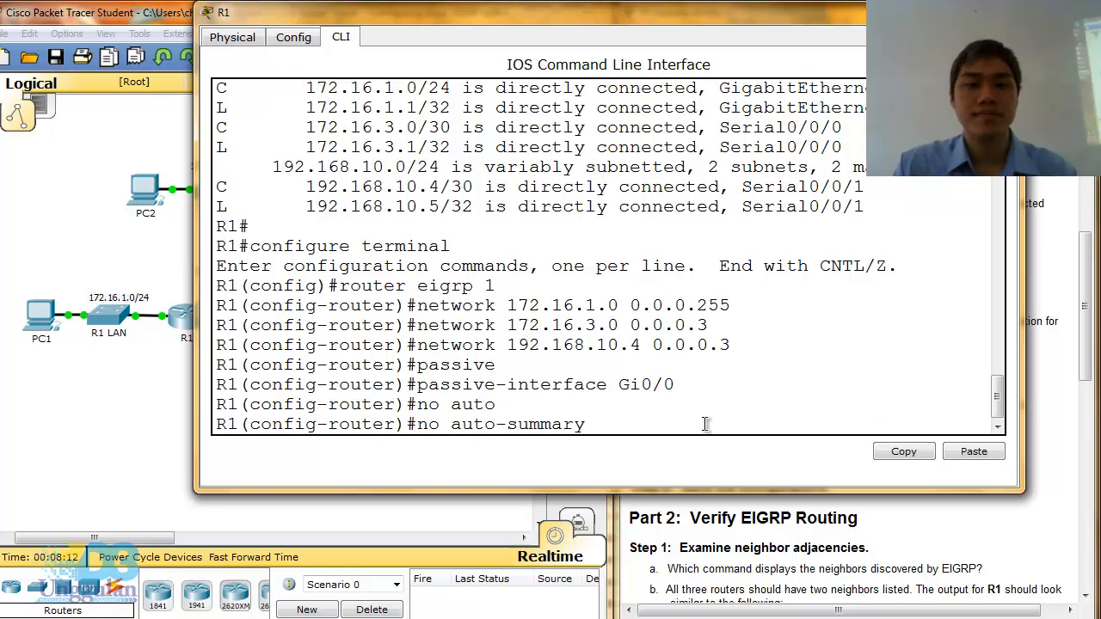
key("Return")
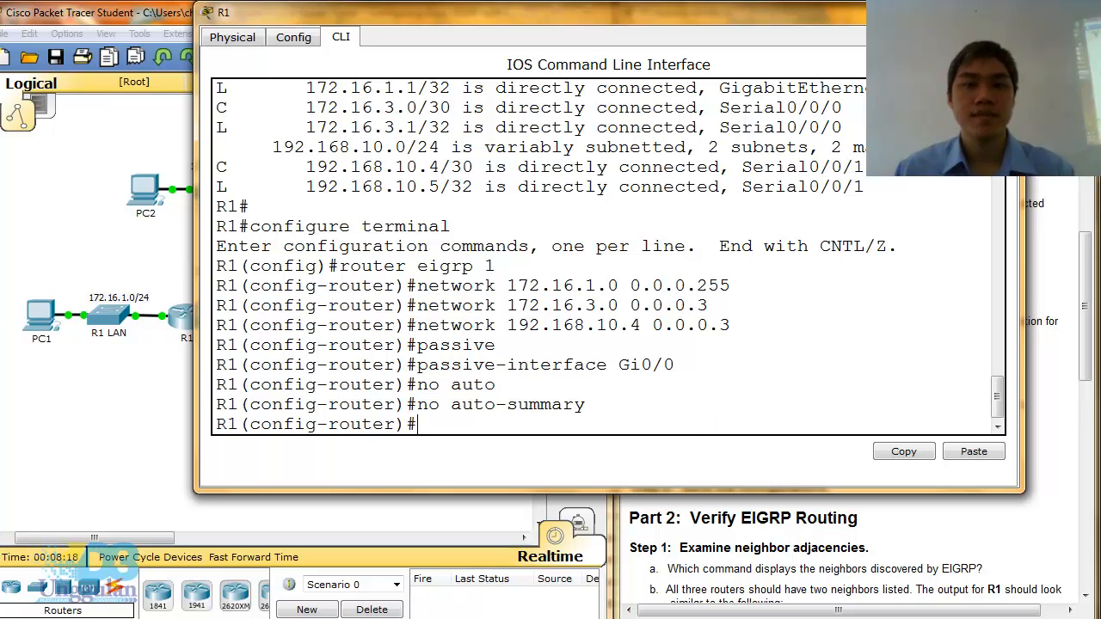
left_click(1004, 10)
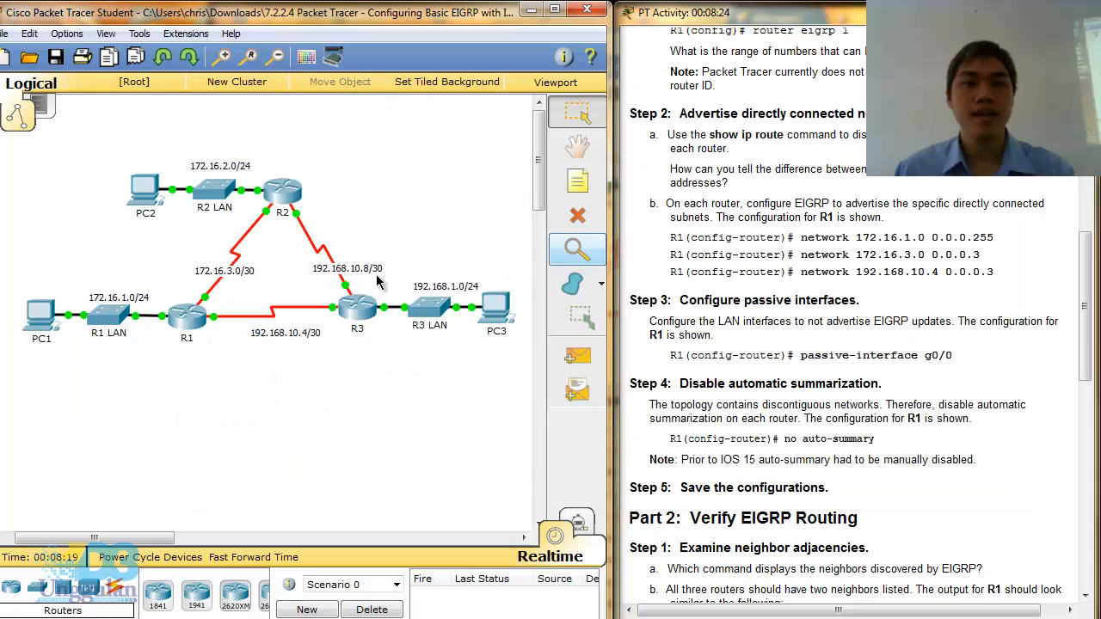
Open R2's command line interface in a widened window beside the topology and start its console session
left_click(286, 194)
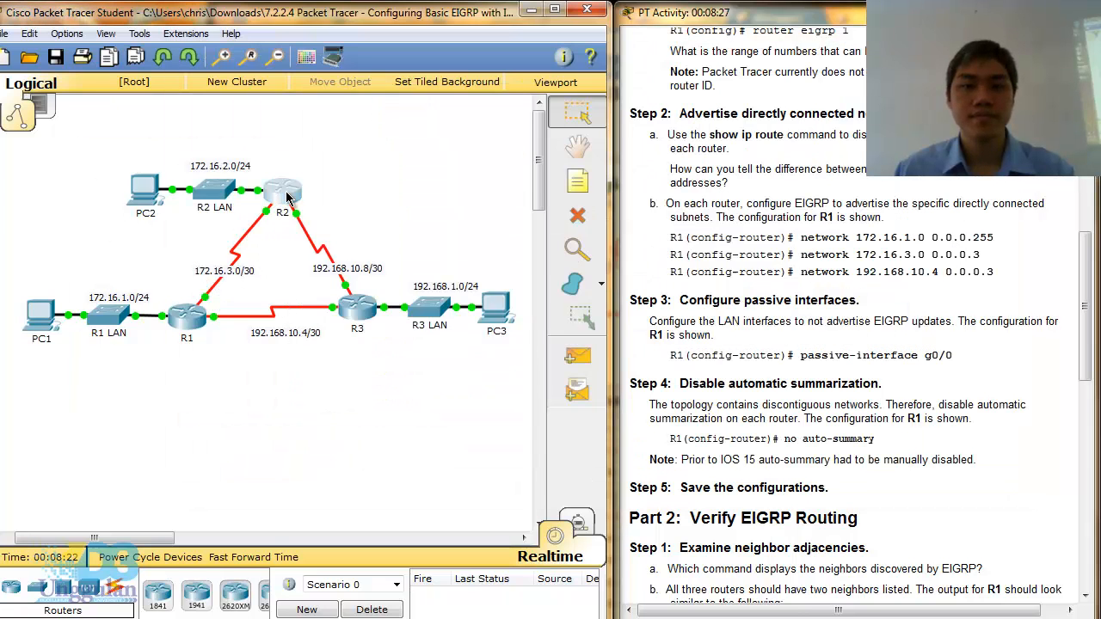
left_click_drag(462, 119, 573, 17)
left_click(500, 38)
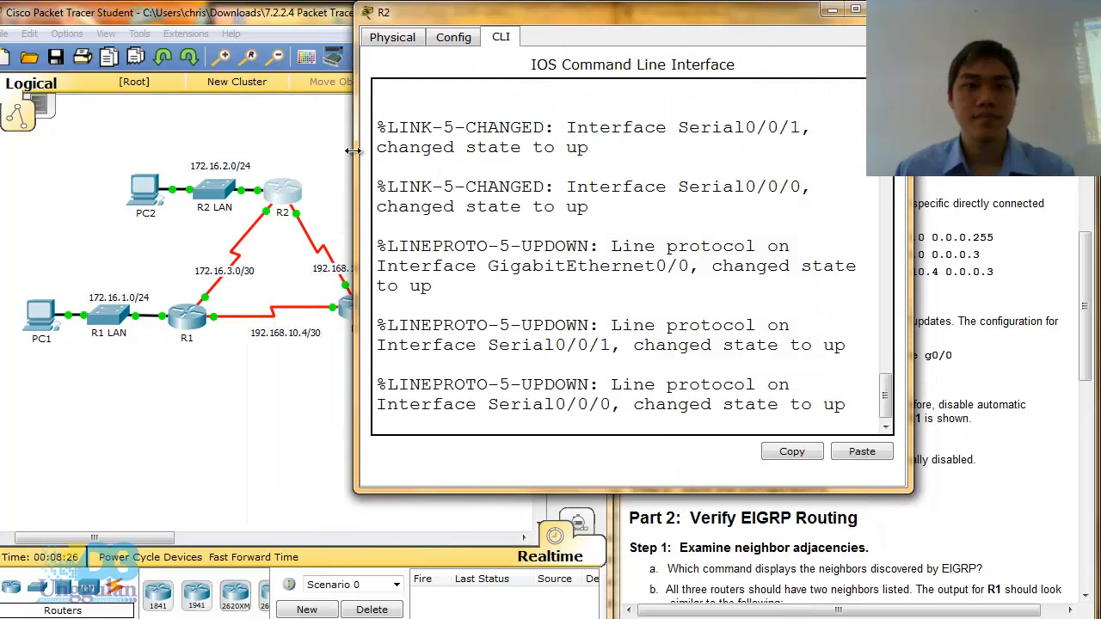
left_click_drag(354, 148, 210, 148)
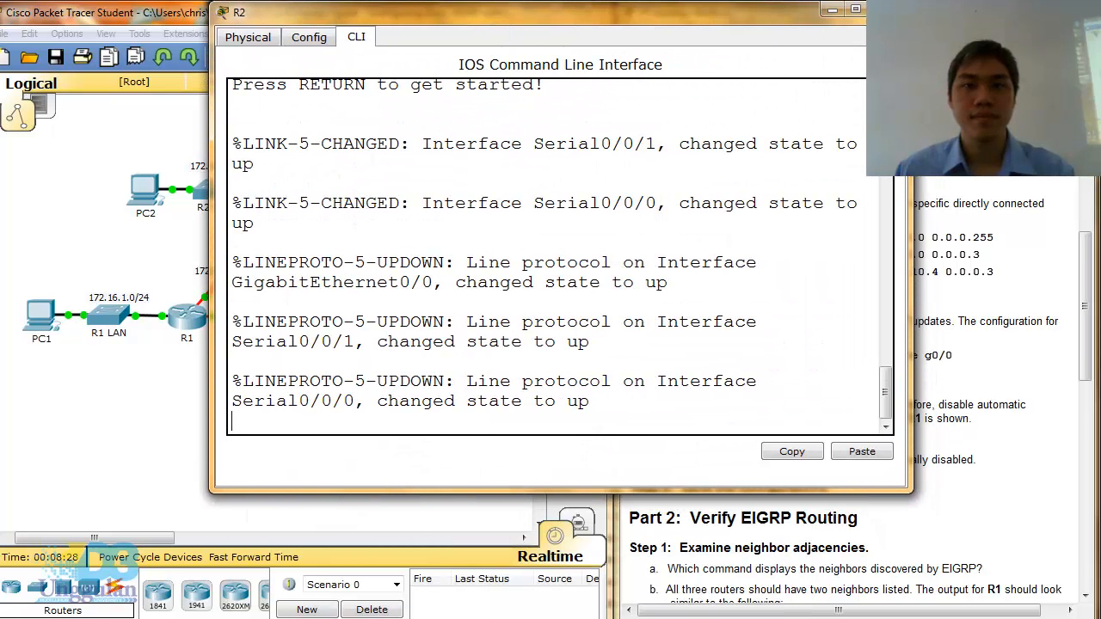
left_click_drag(912, 142, 1028, 142)
left_click_drag(709, 12, 791, 16)
key("Return")
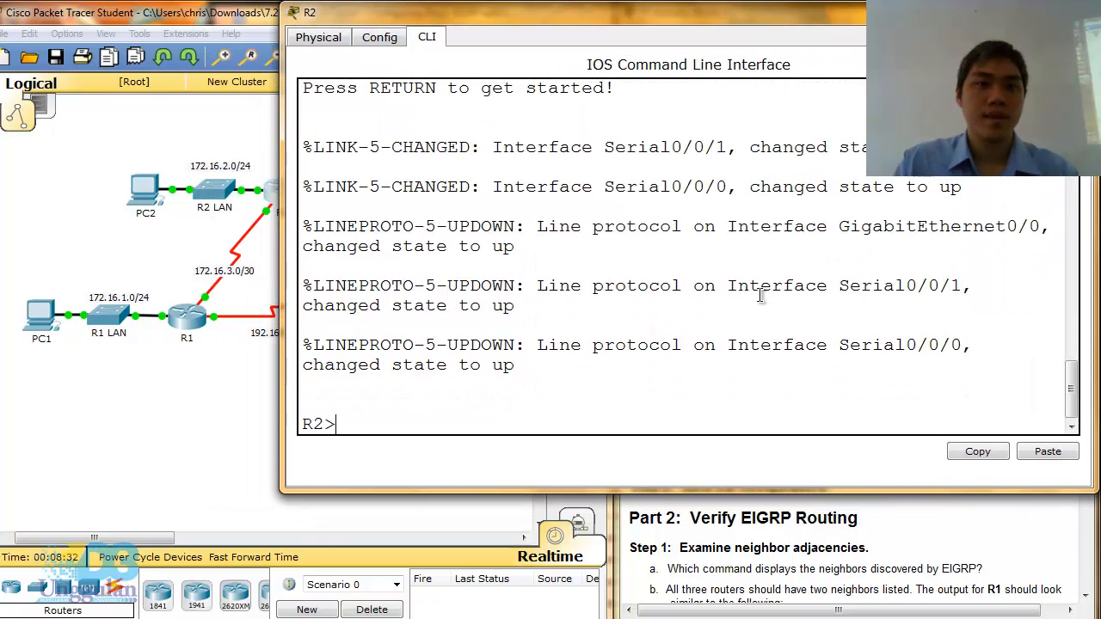
Enter global configuration mode on R2 and enable the EIGRP routing process with AS number 1
type("ena")
key("Return")
type("c")
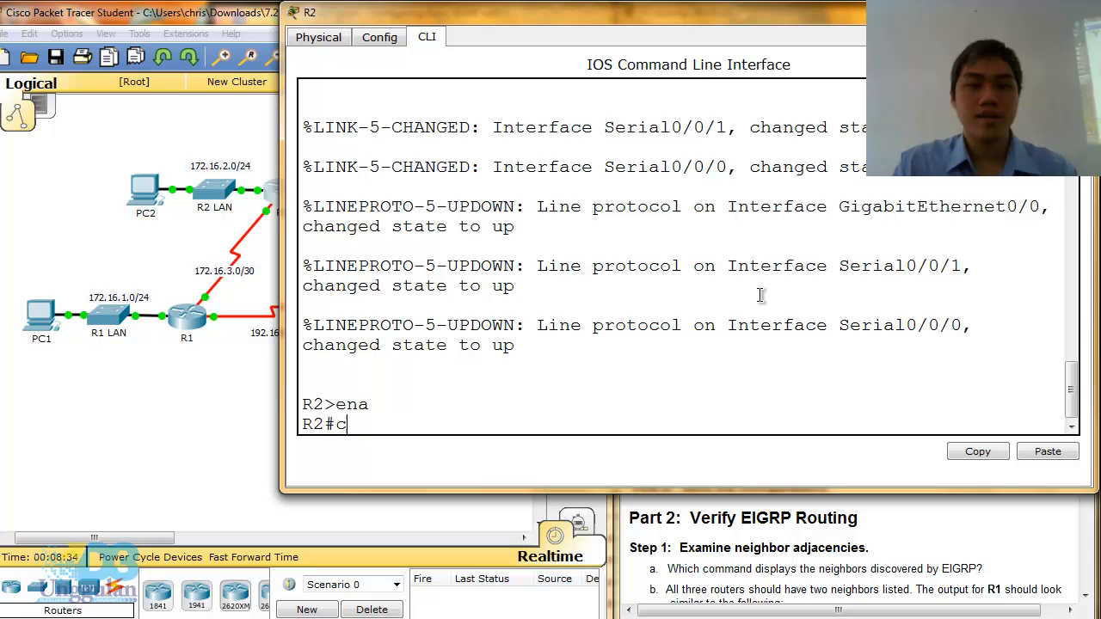
type("onf t")
key("Return")
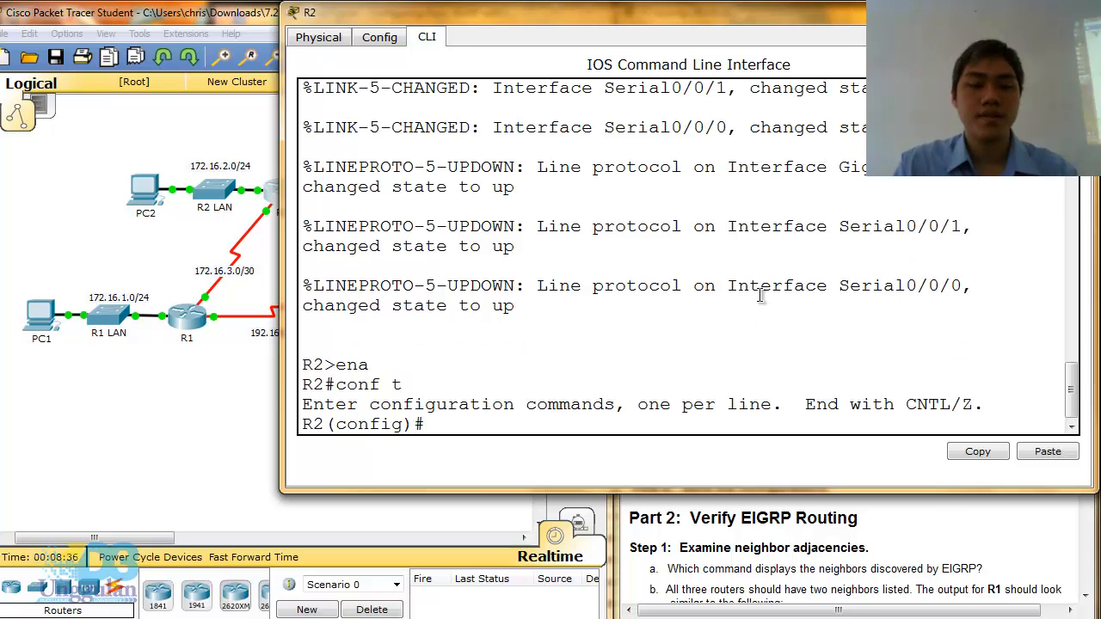
type("router eig")
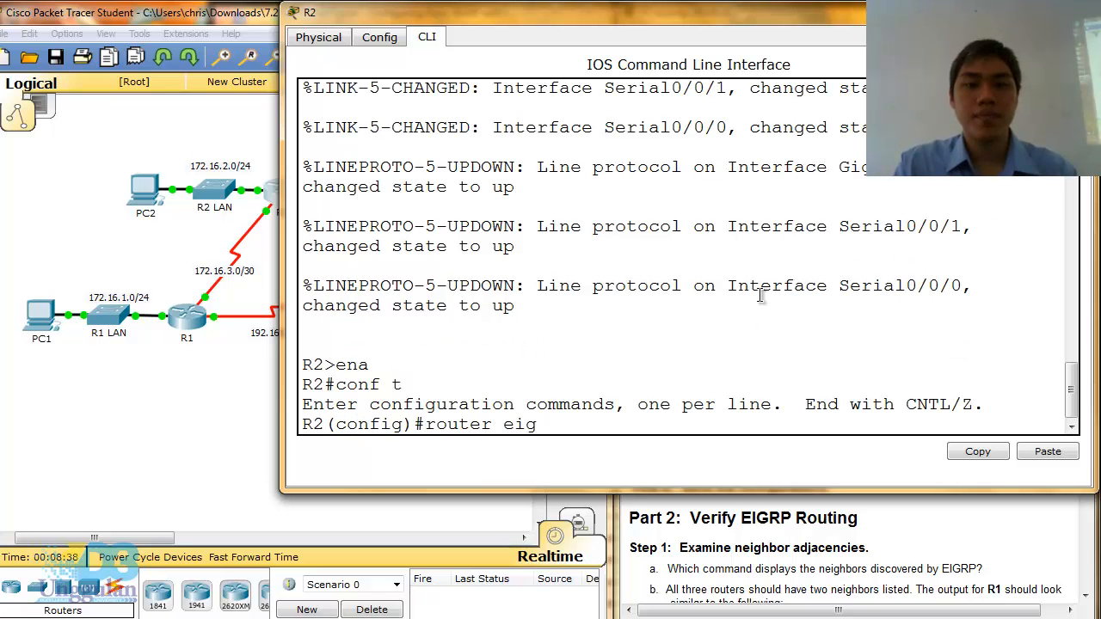
type("rp")
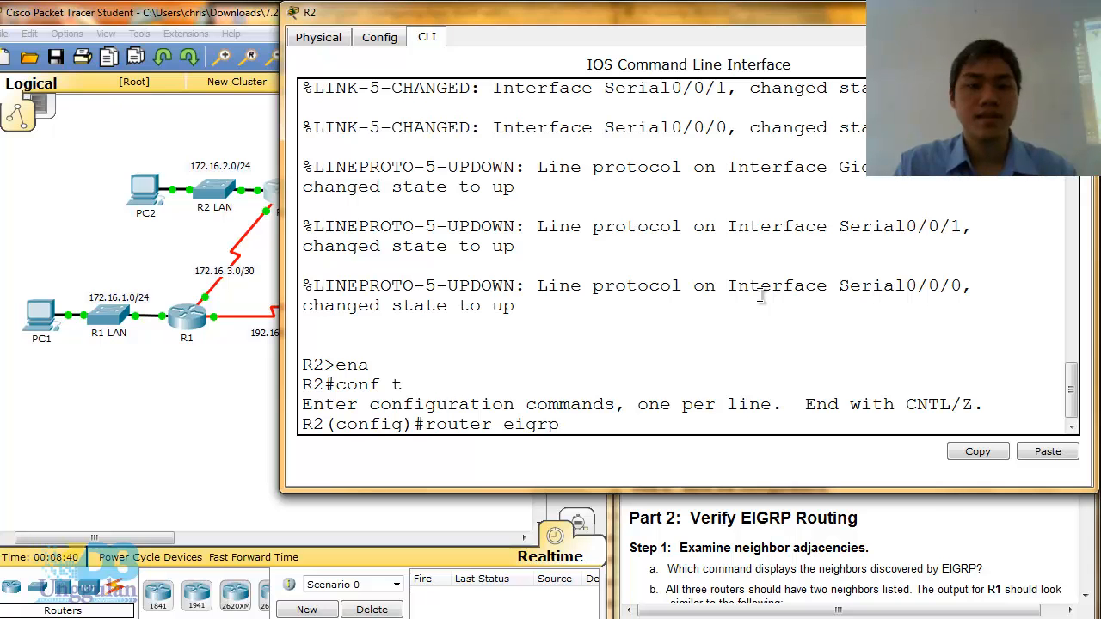
type("rp 1")
key("Return")
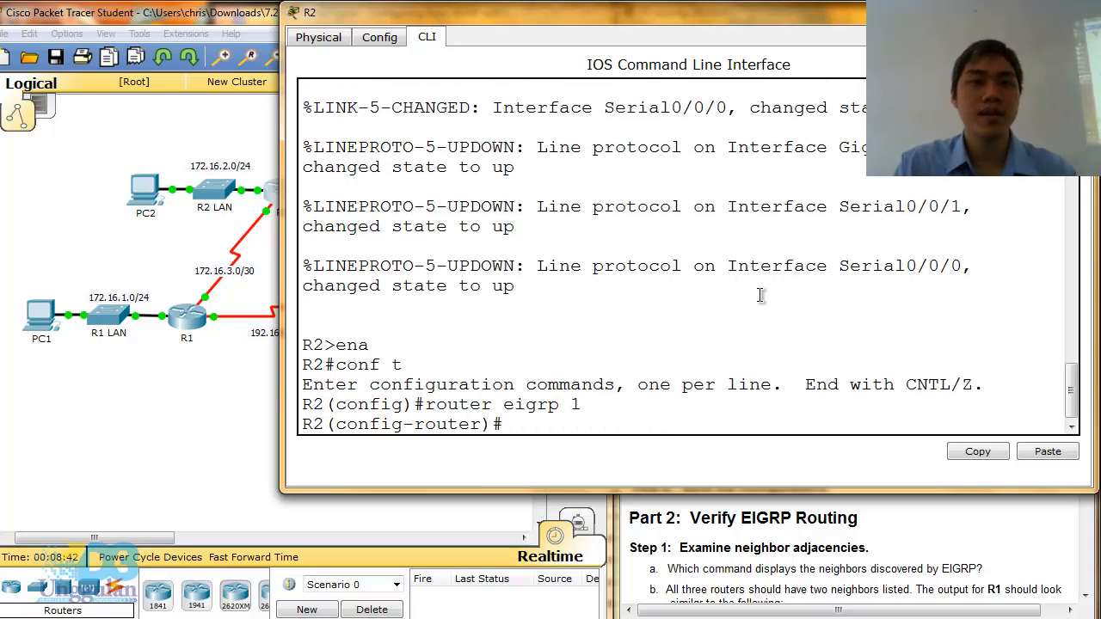
Advertise R2's LAN subnet in EIGRP with network 172.16.2.0 0.0.0.255
type("network")
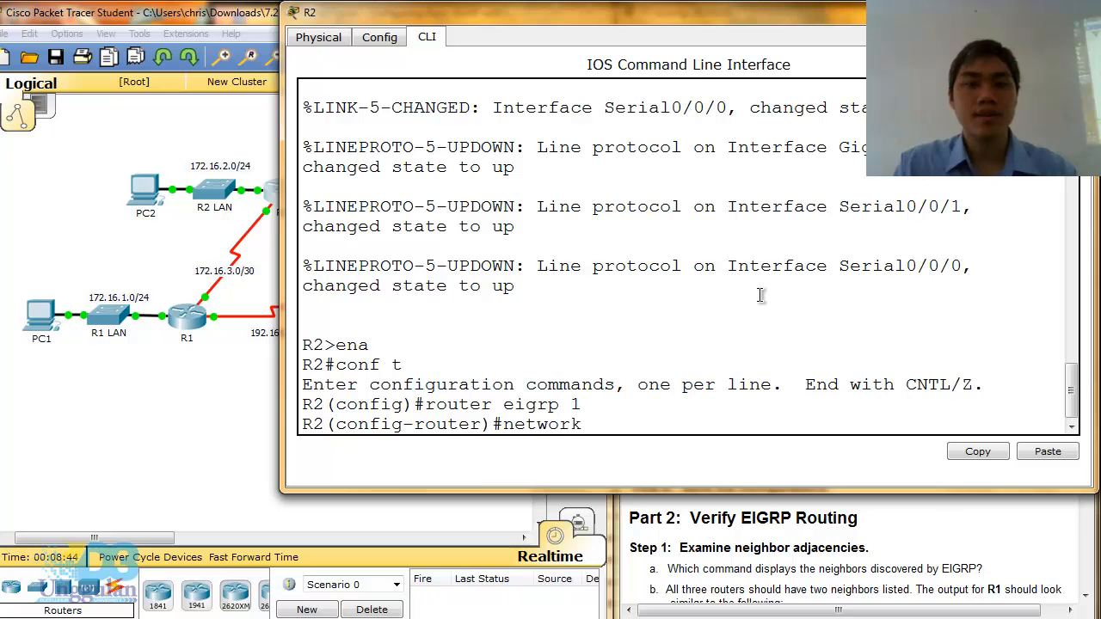
type(" 172.1")
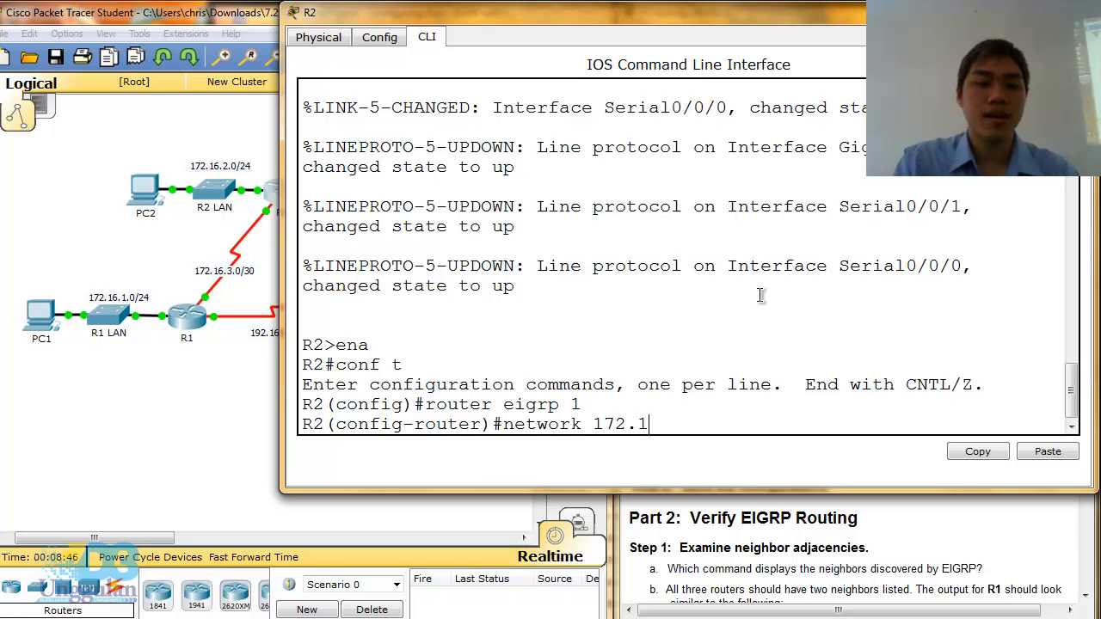
type("6.2.")
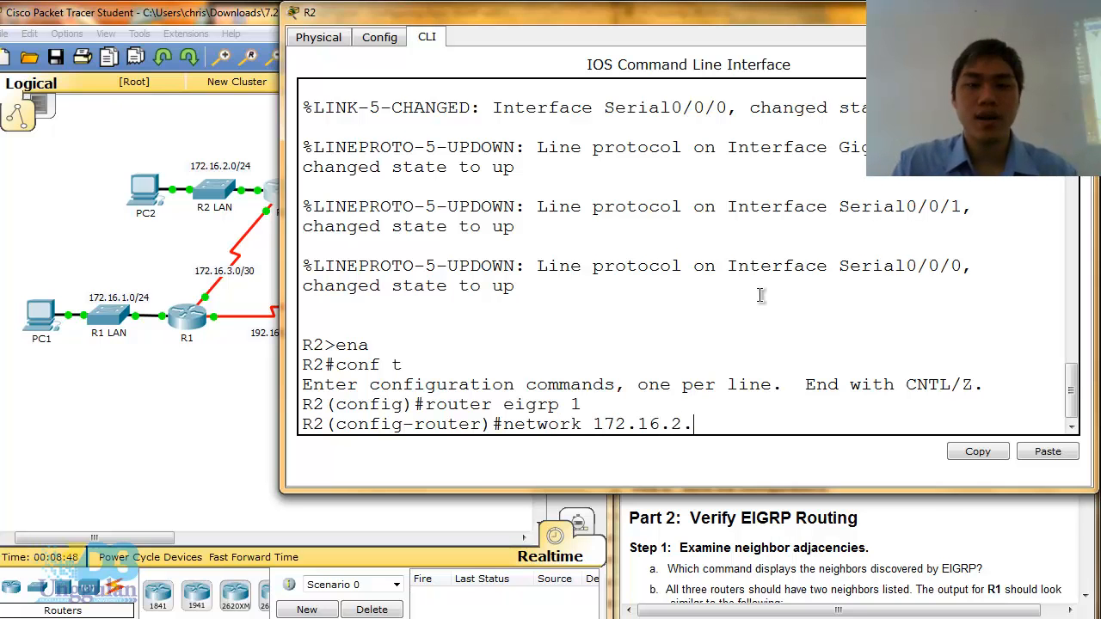
type("0 0.0")
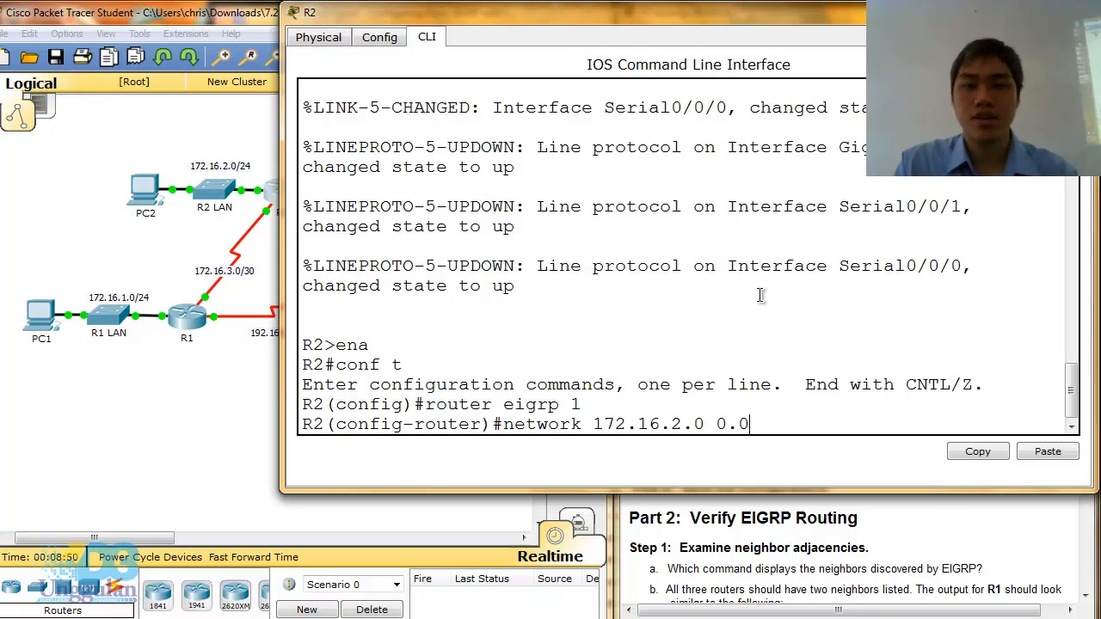
type(".0.25")
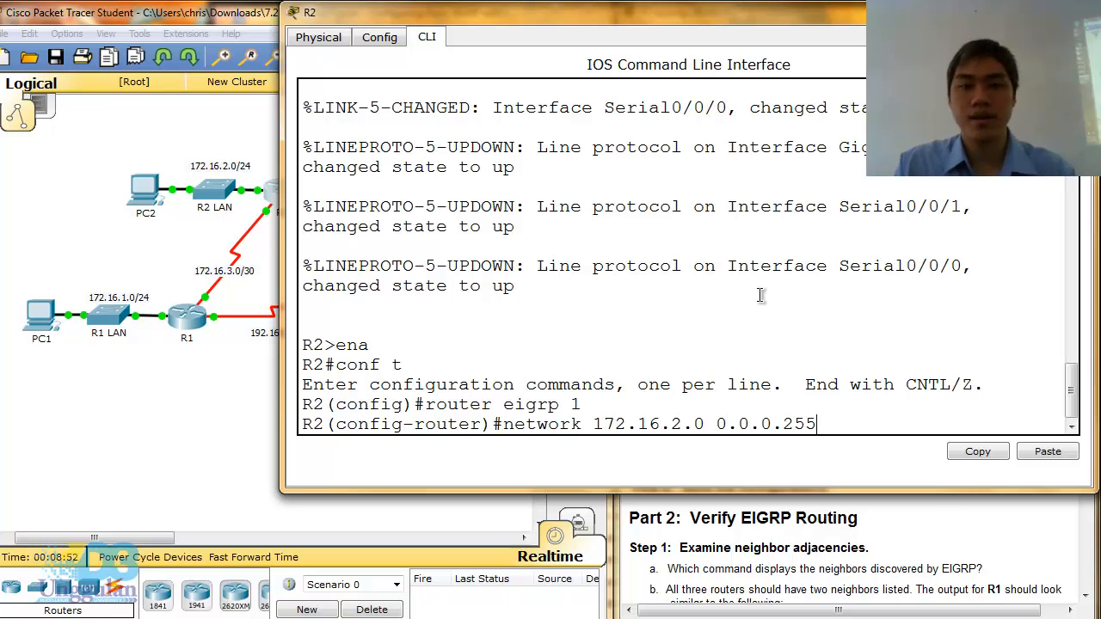
type("5")
key("Return")
Advertise the R1–R2 serial subnet on R2 with network 172.16.3.0 0.0.0.3 and review the EIGRP neighbor message
type("n")
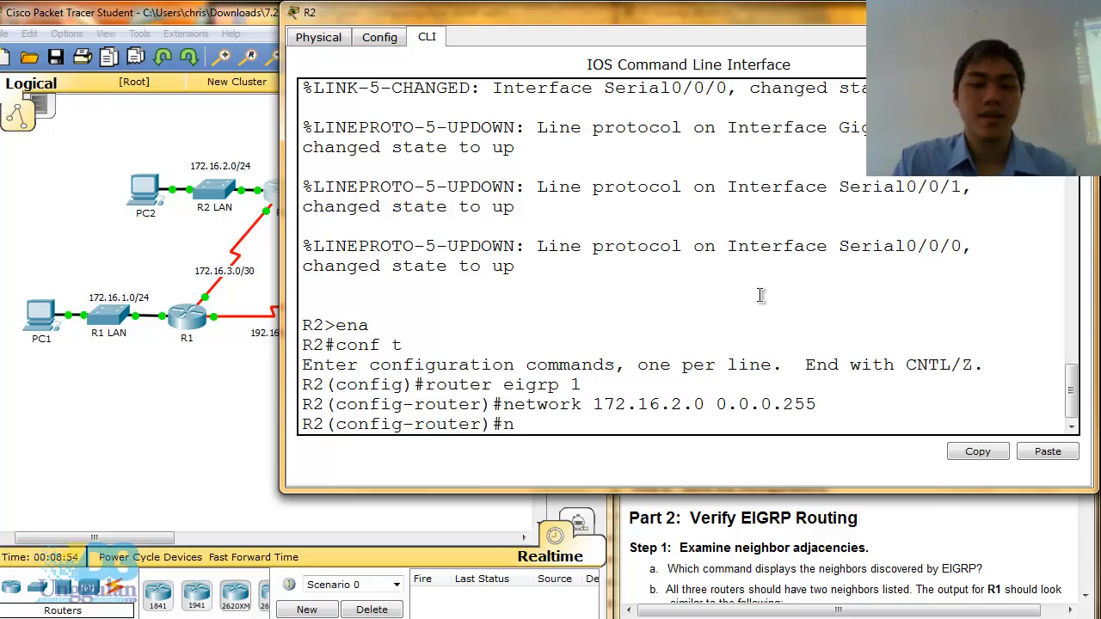
type("etwork")
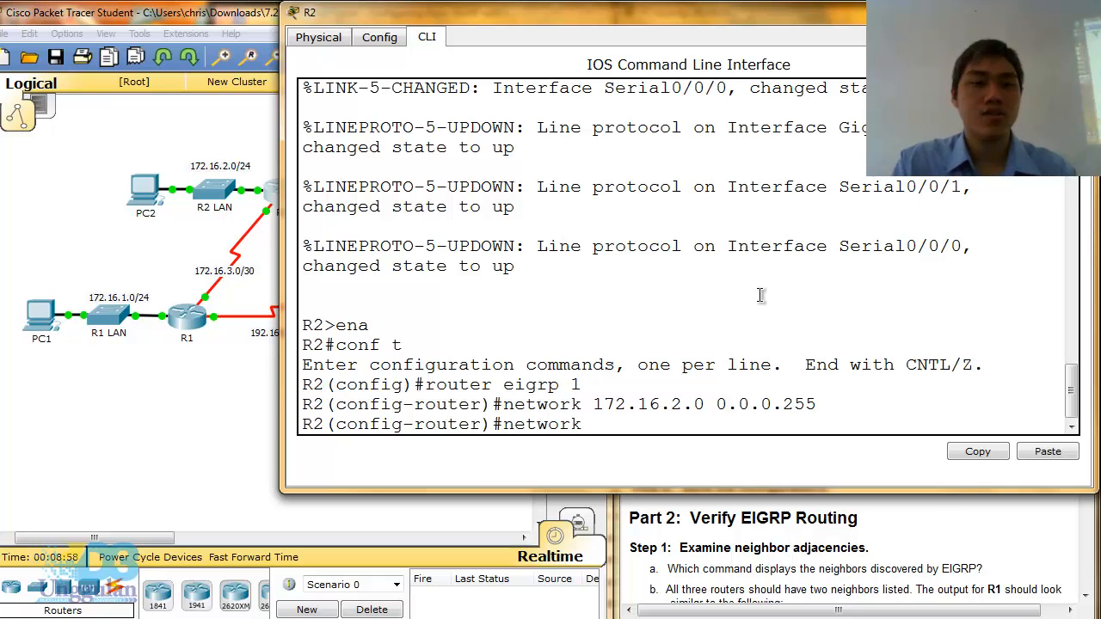
type(" 172.16")
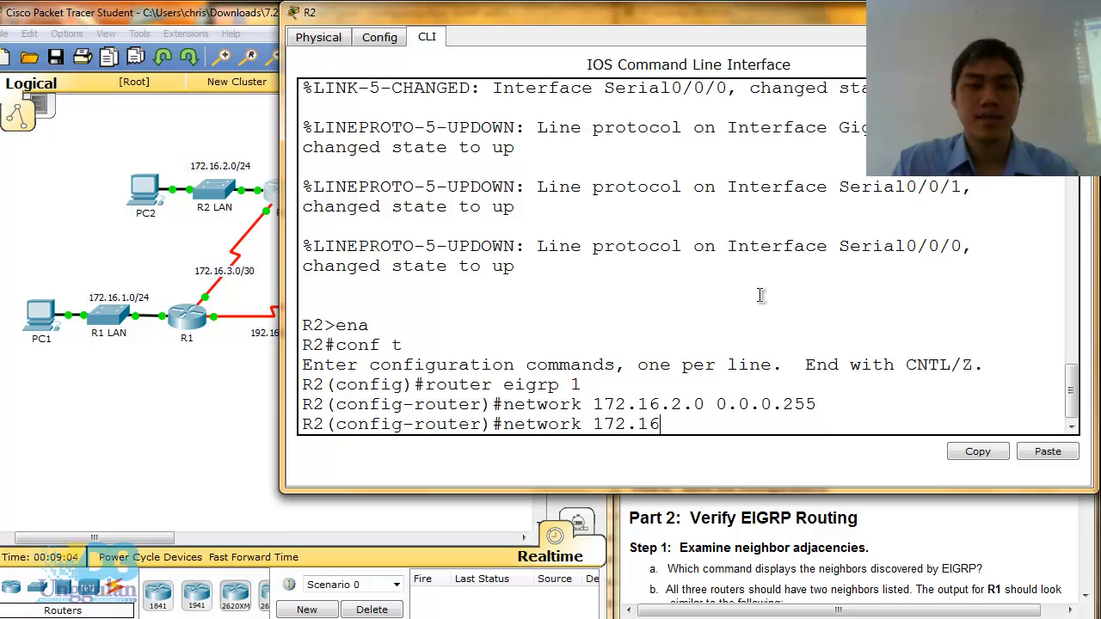
type(".3.")
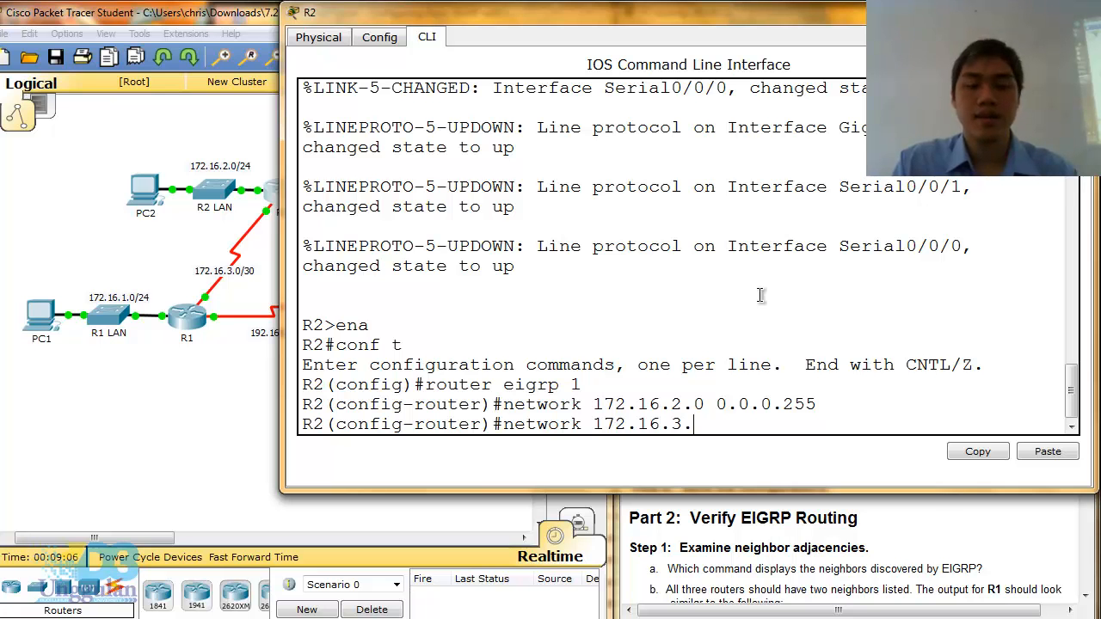
type("0 0.0.0")
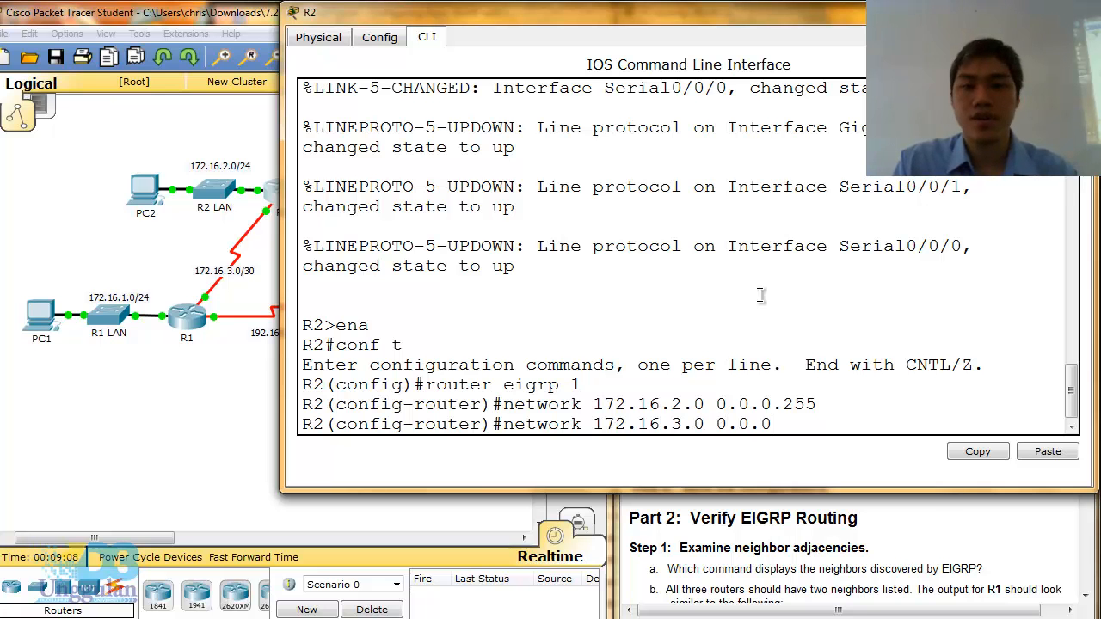
type(".3")
key("Return")
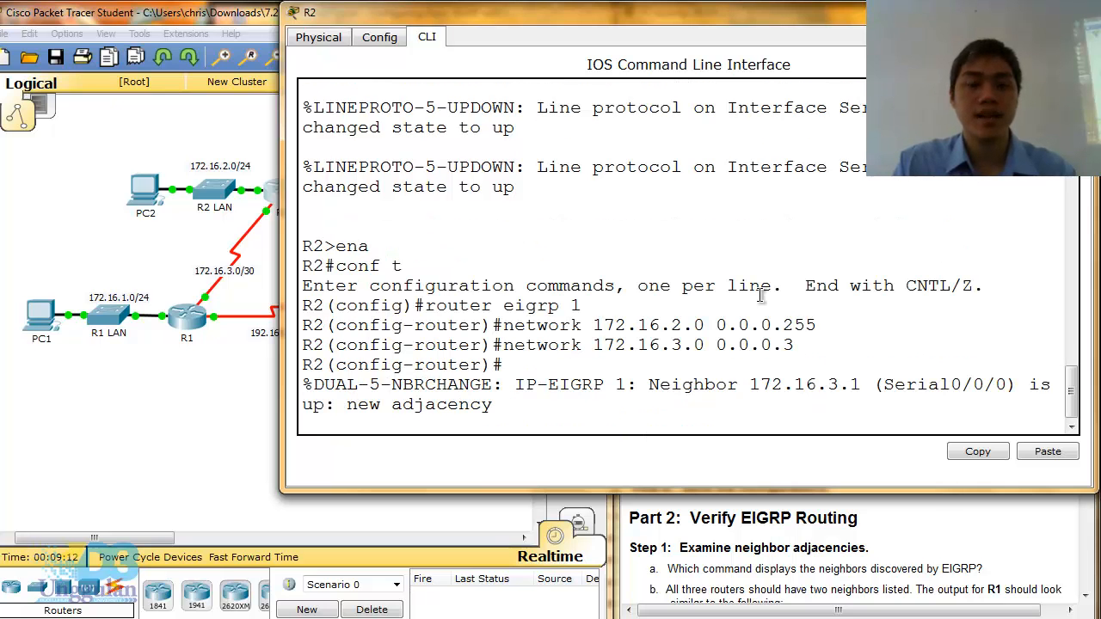
key("Return")
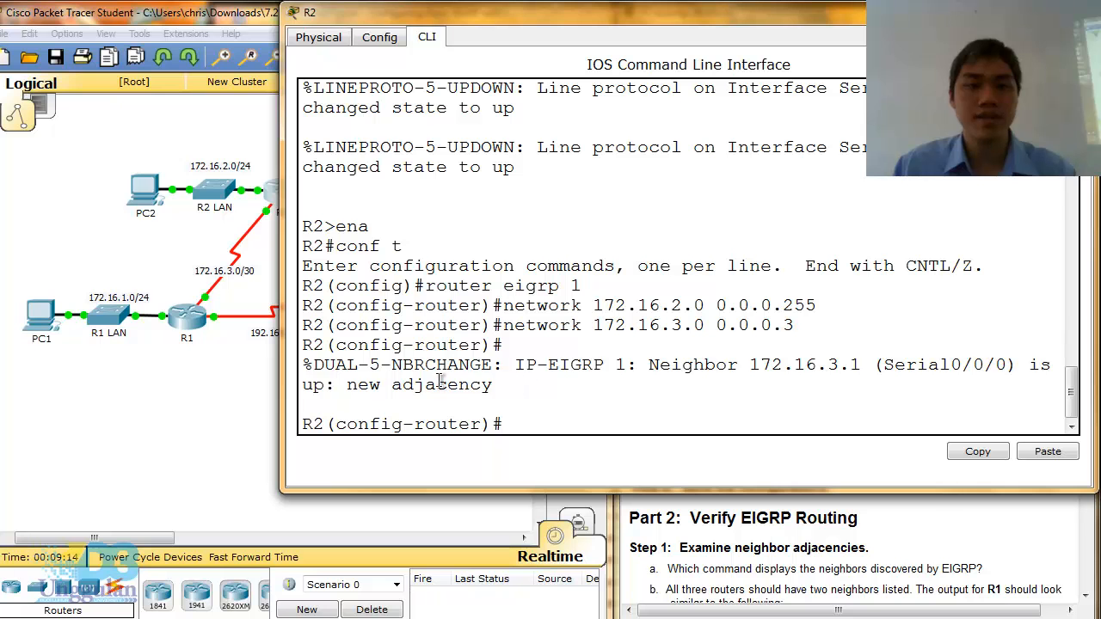
left_click_drag(494, 384, 294, 361)
left_click(523, 429)
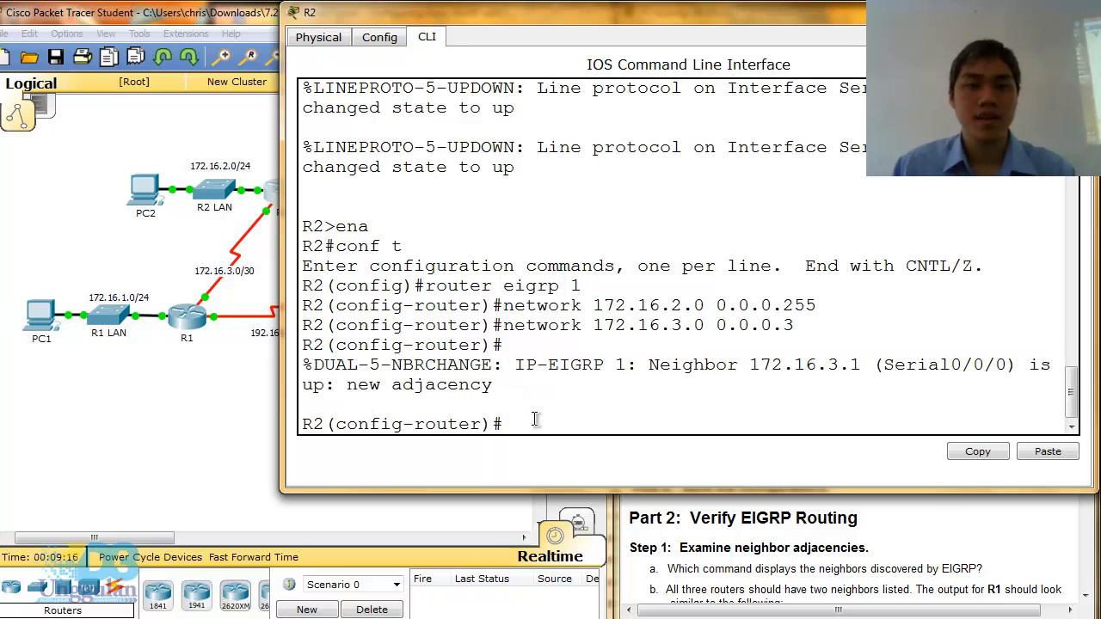
Check the R2–R3 link address in the topology and advertise it on R2 with network 192.168.10.8 0.0.0.3
type("networ")
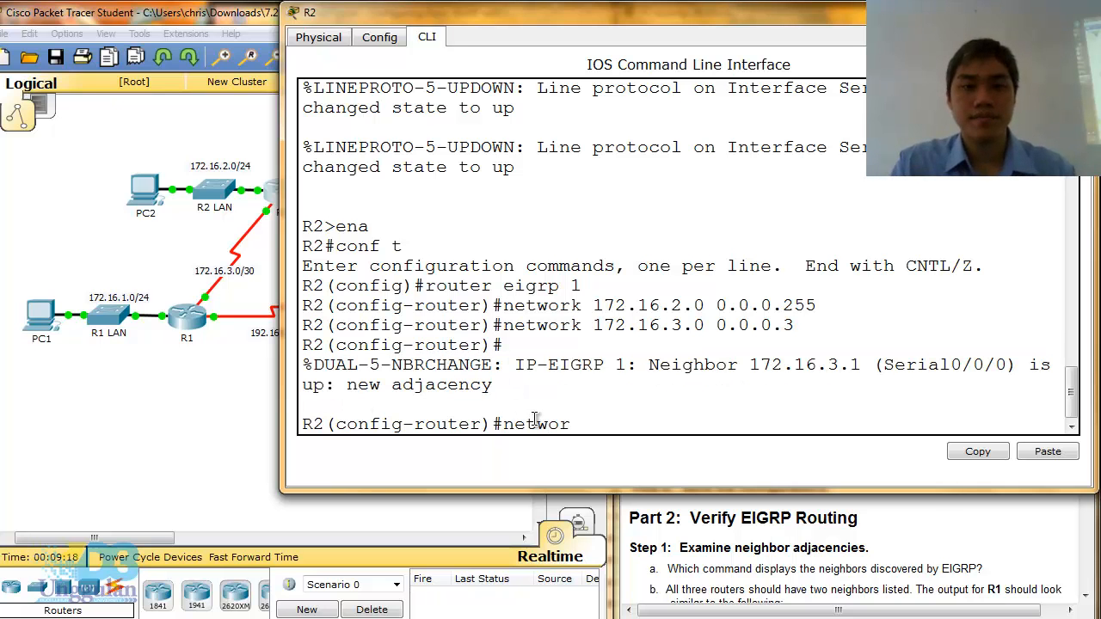
type("k")
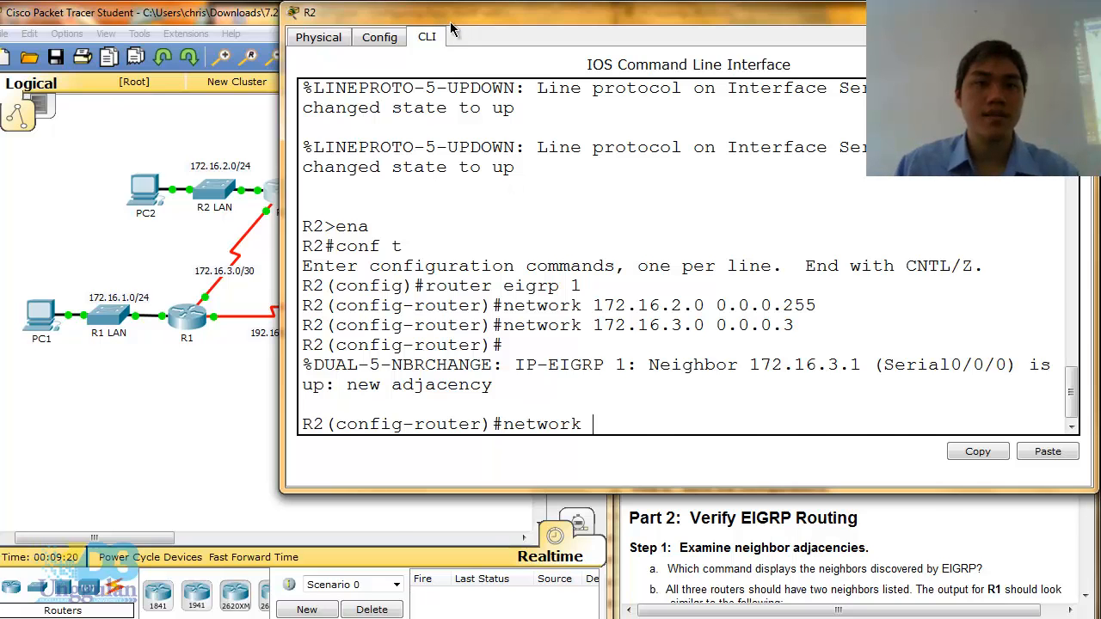
left_click_drag(416, 18, 592, 52)
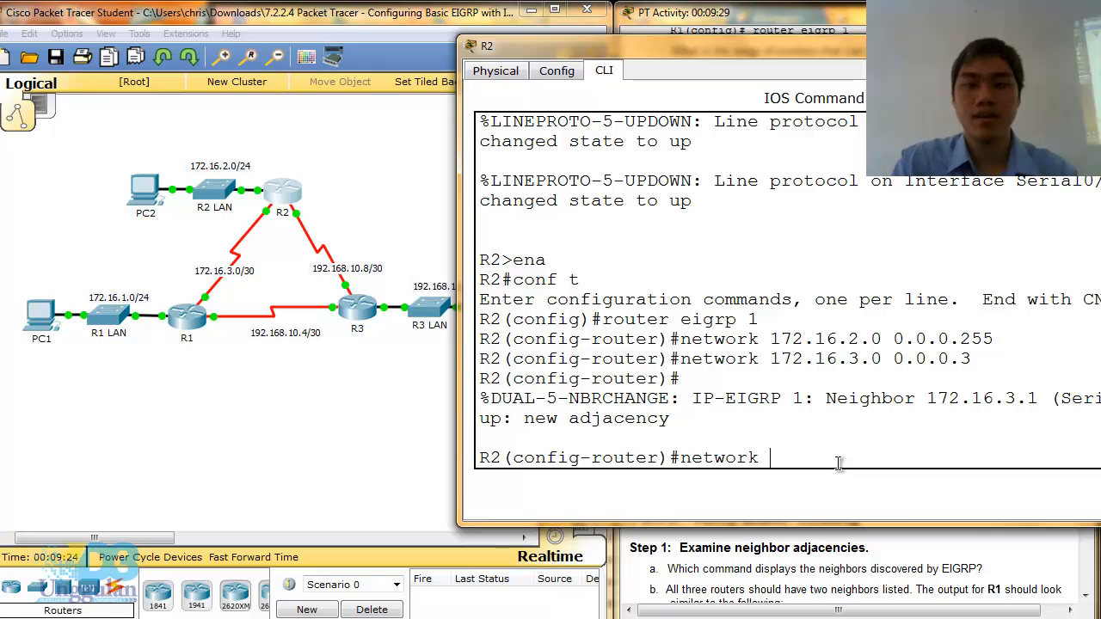
type("192")
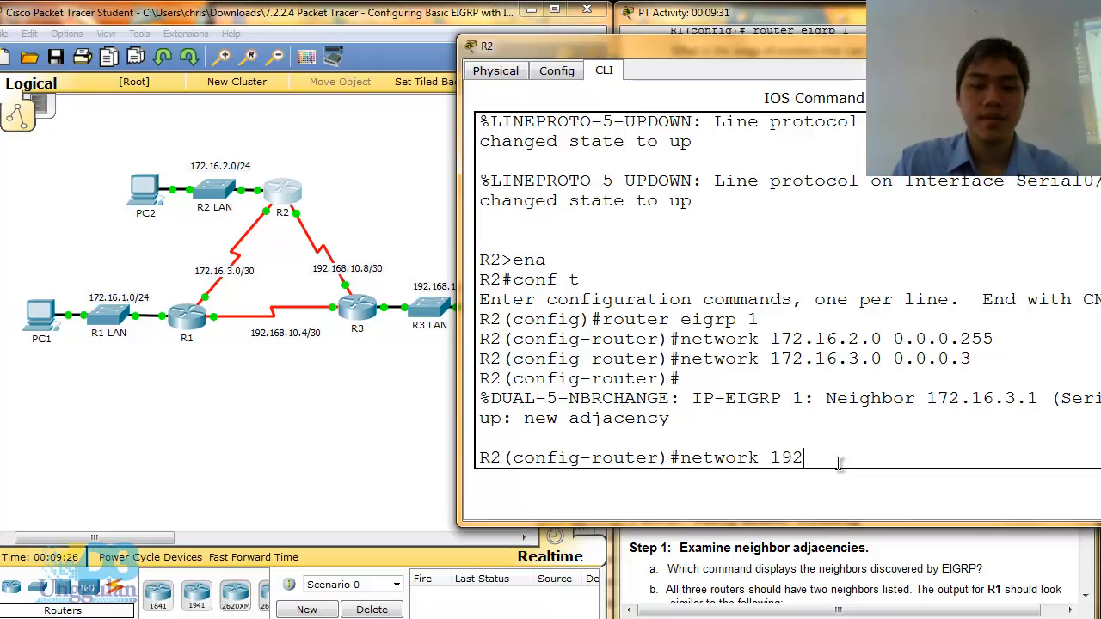
type(".168.")
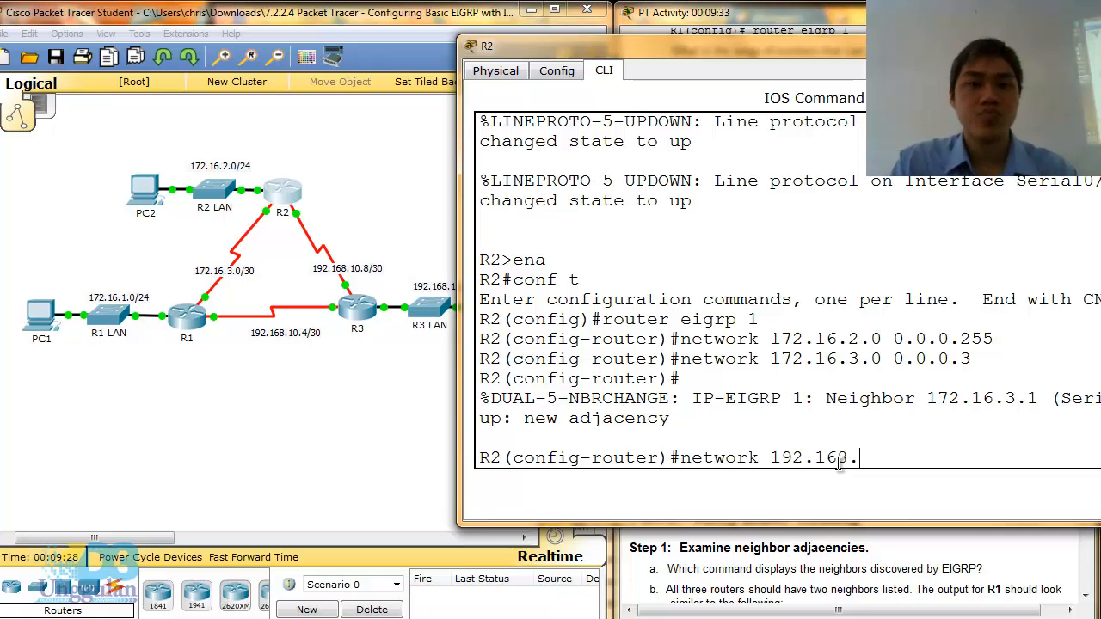
type("10.8 ")
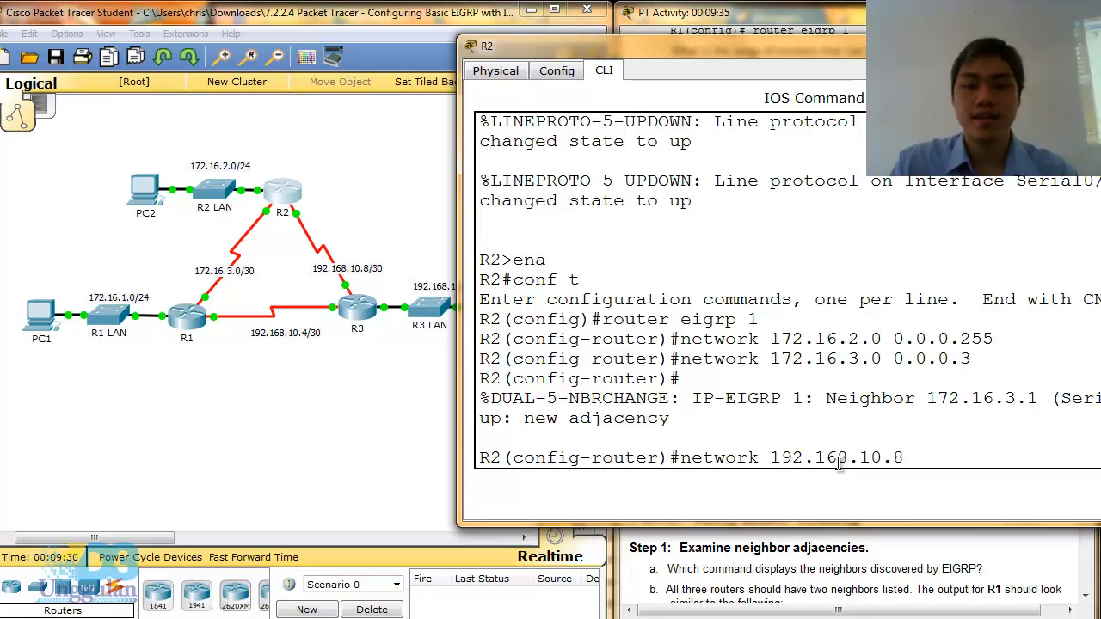
type("0.0.0.3")
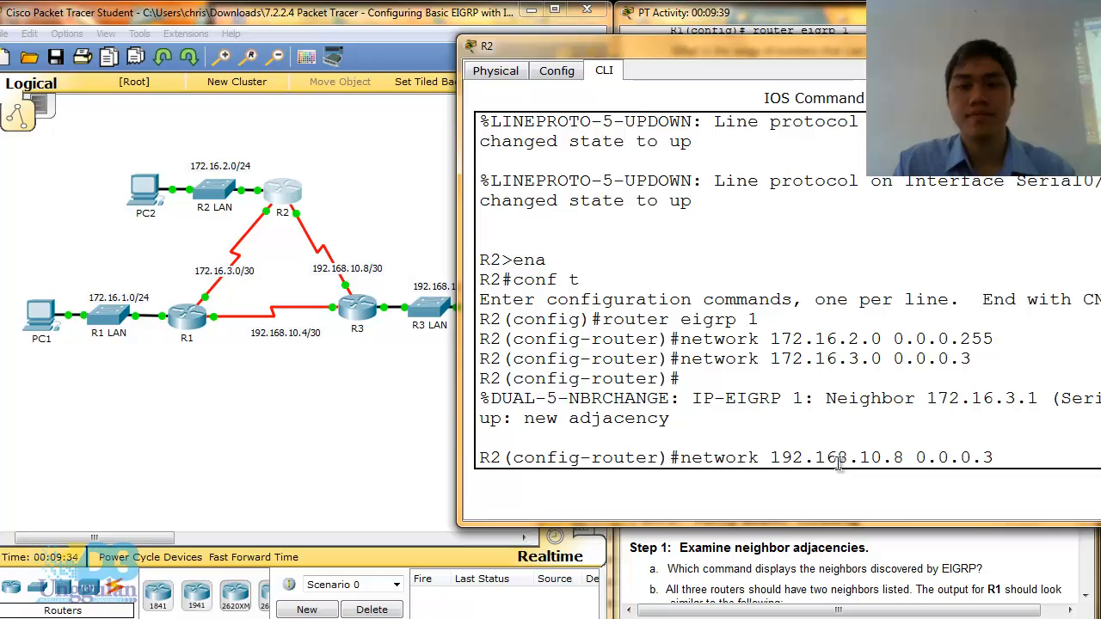
key("Return")
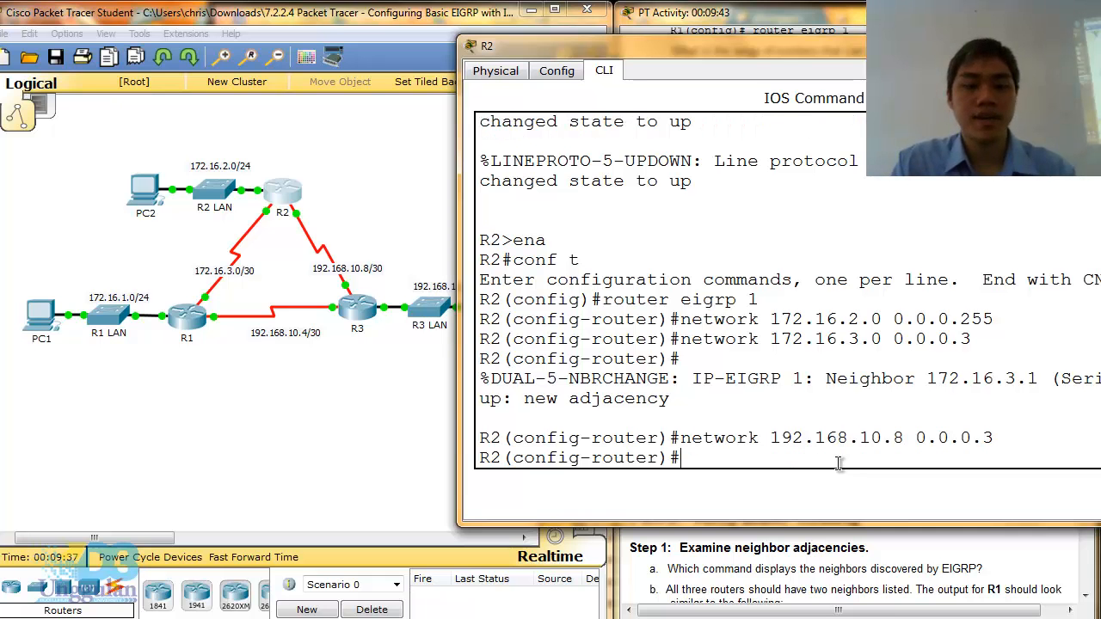
Make R2's LAN interface passive for EIGRP with passive-interface gi0/0
type("pass")
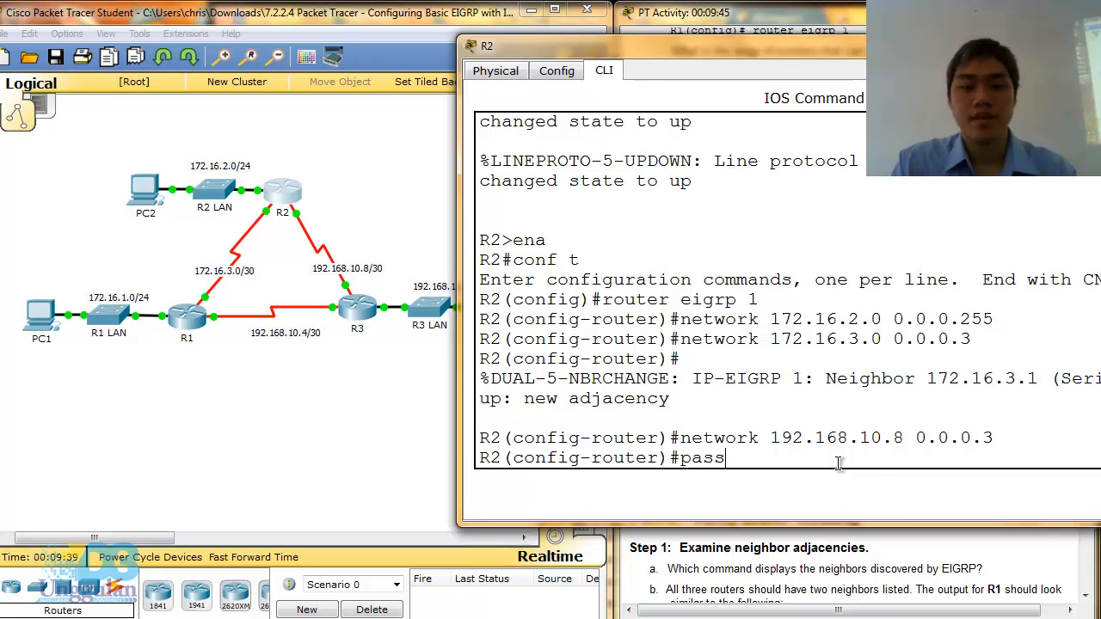
type("ive")
key("Tab")
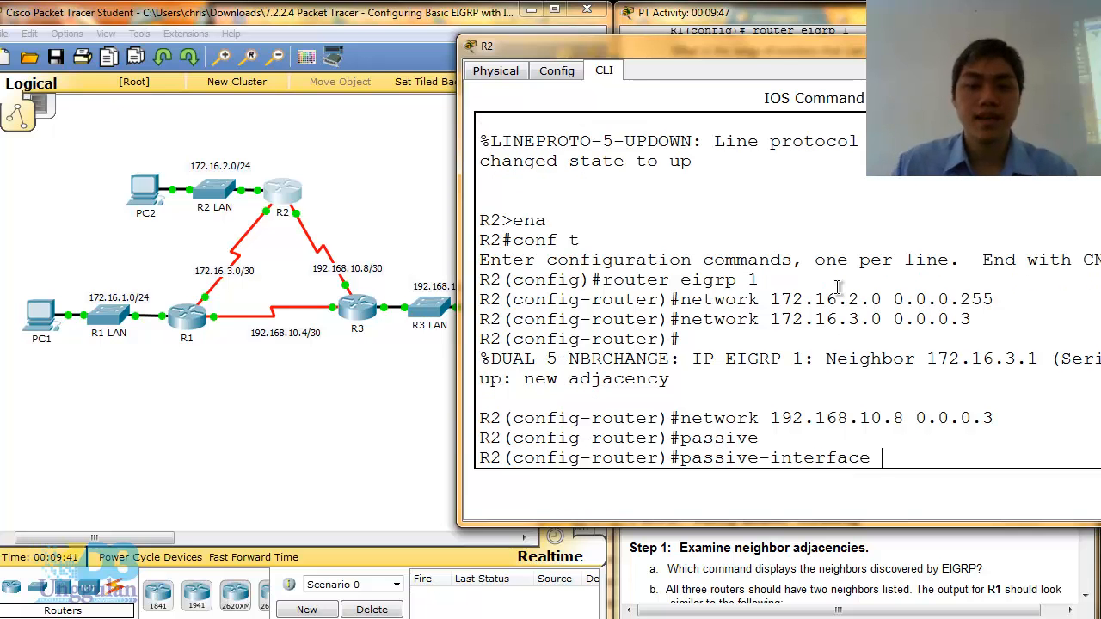
type("gi0/0")
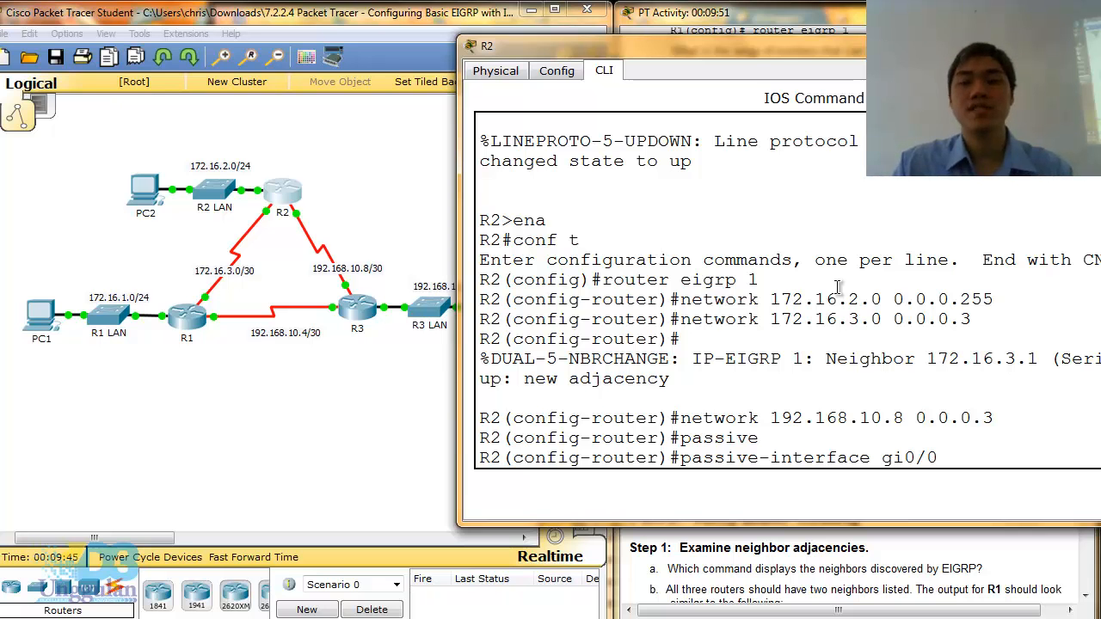
key("Return")
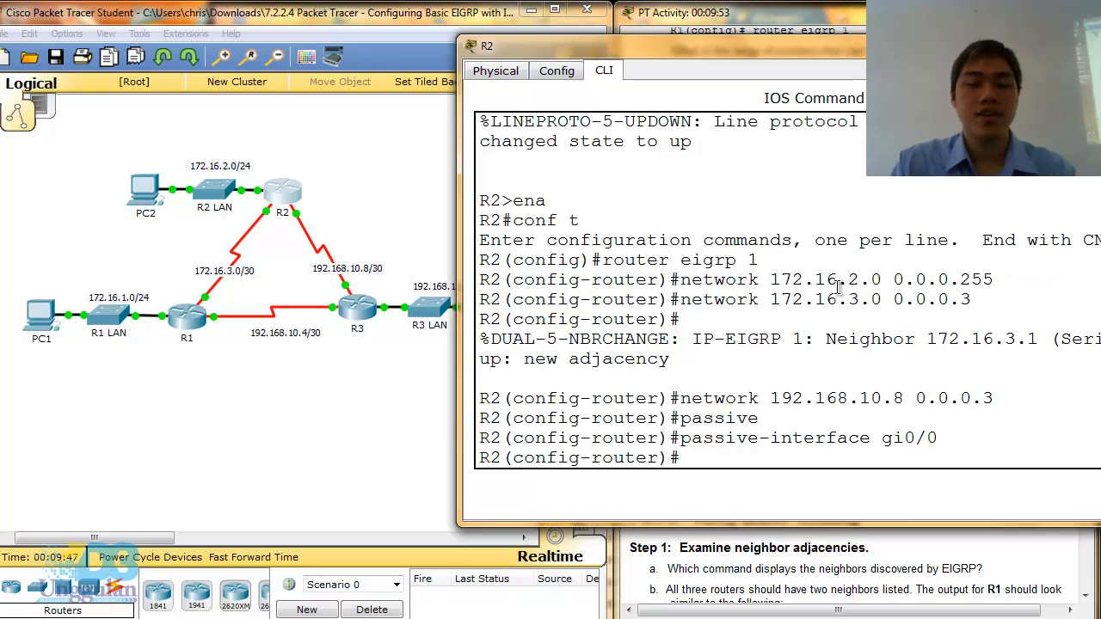
Disable automatic summarization for EIGRP on R2 with no auto-summary
type("no auto")
key("Tab")
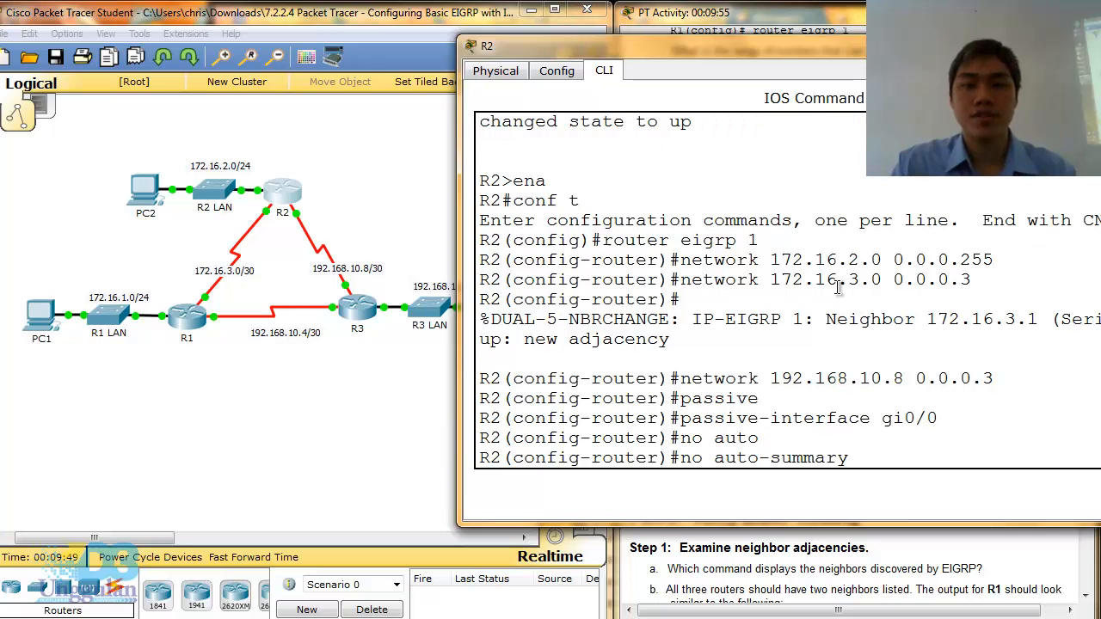
key("Return")
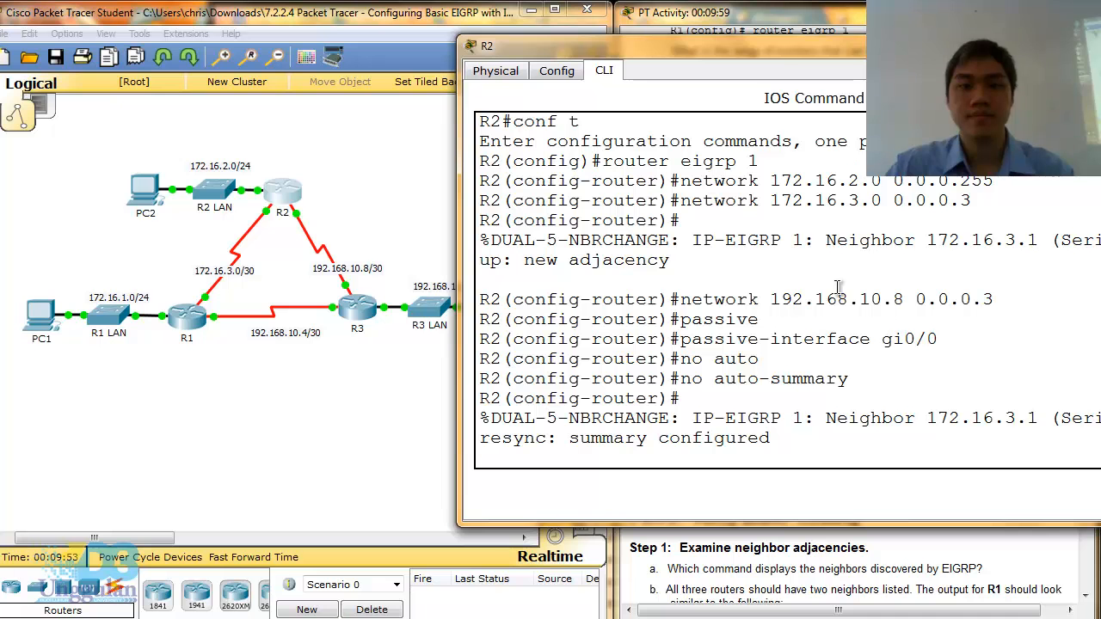
key("Return")
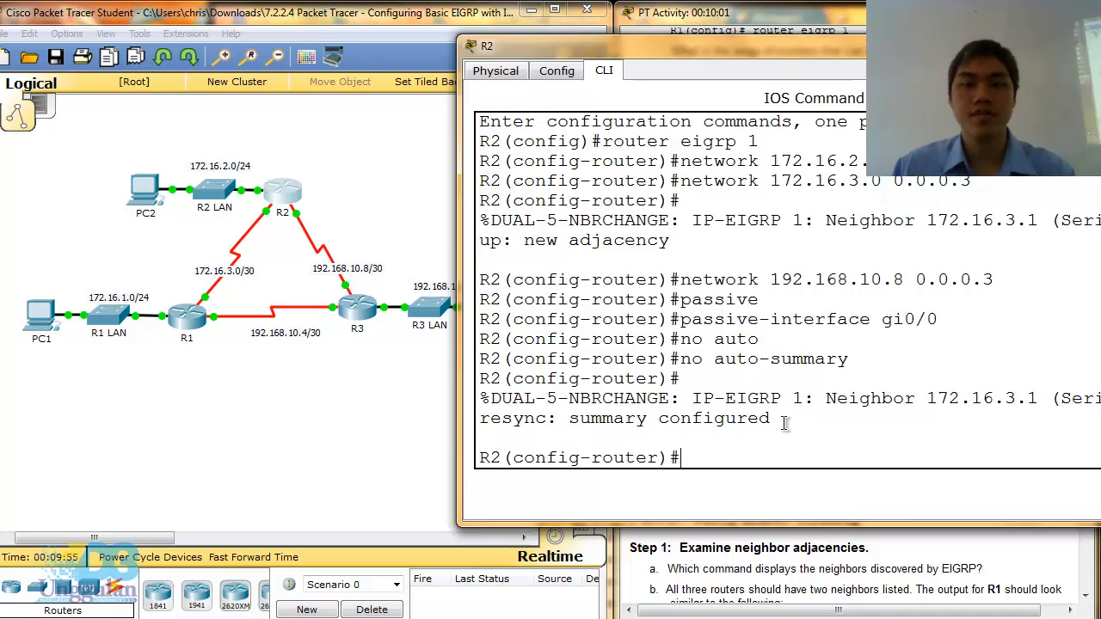
Review the latest EIGRP neighbor message in R2's console and close R2's configuration window
left_click_drag(773, 420, 502, 400)
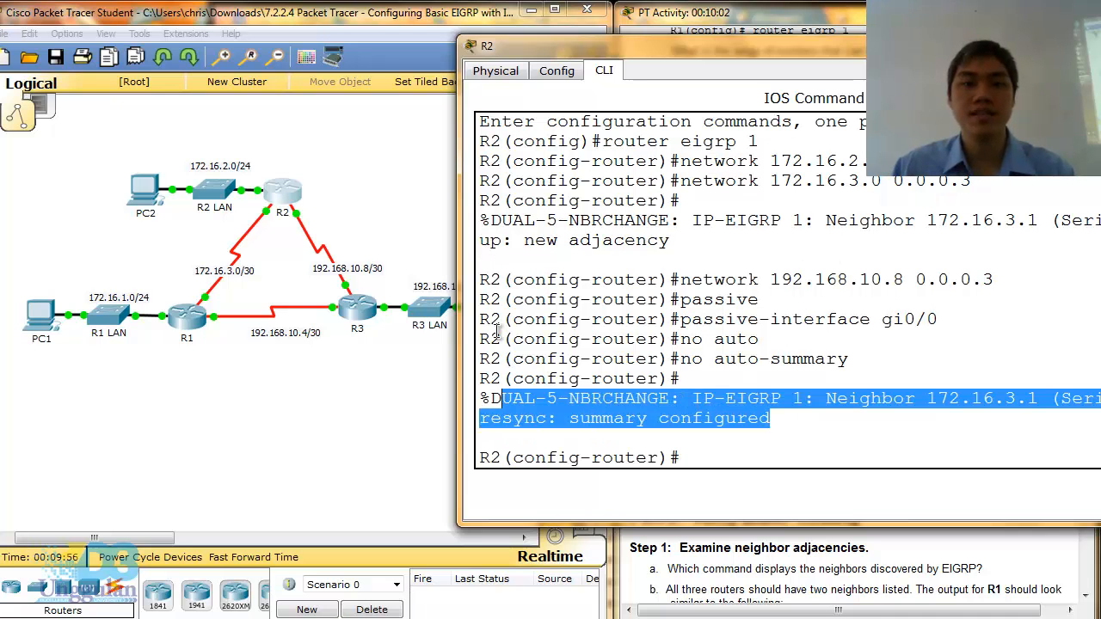
left_click(727, 408)
left_click_drag(772, 420, 467, 406)
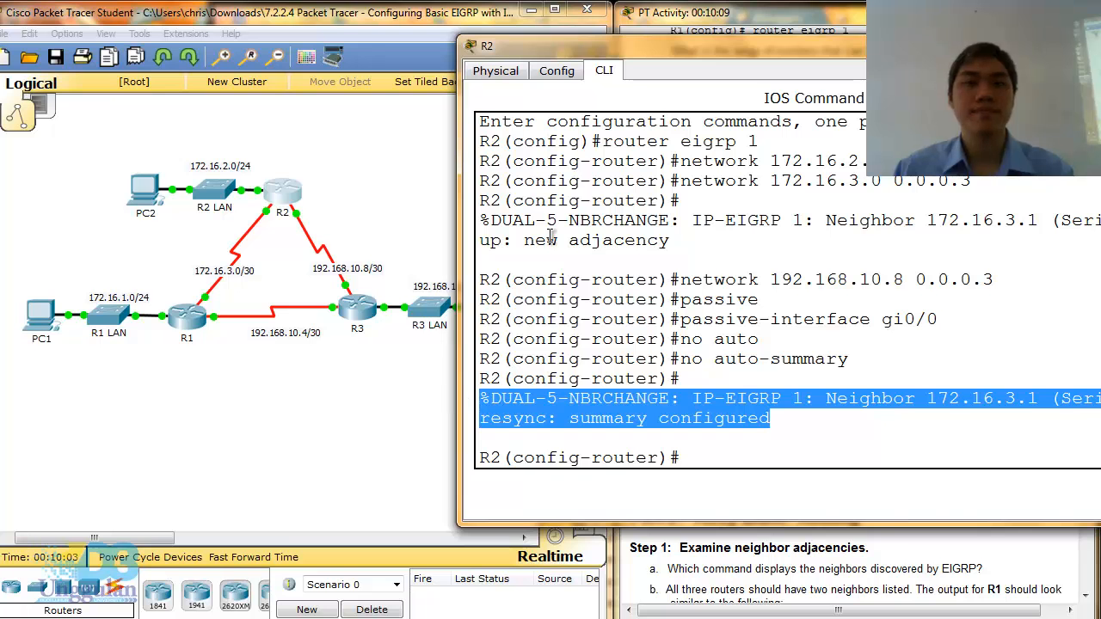
left_click_drag(814, 48, 517, 64)
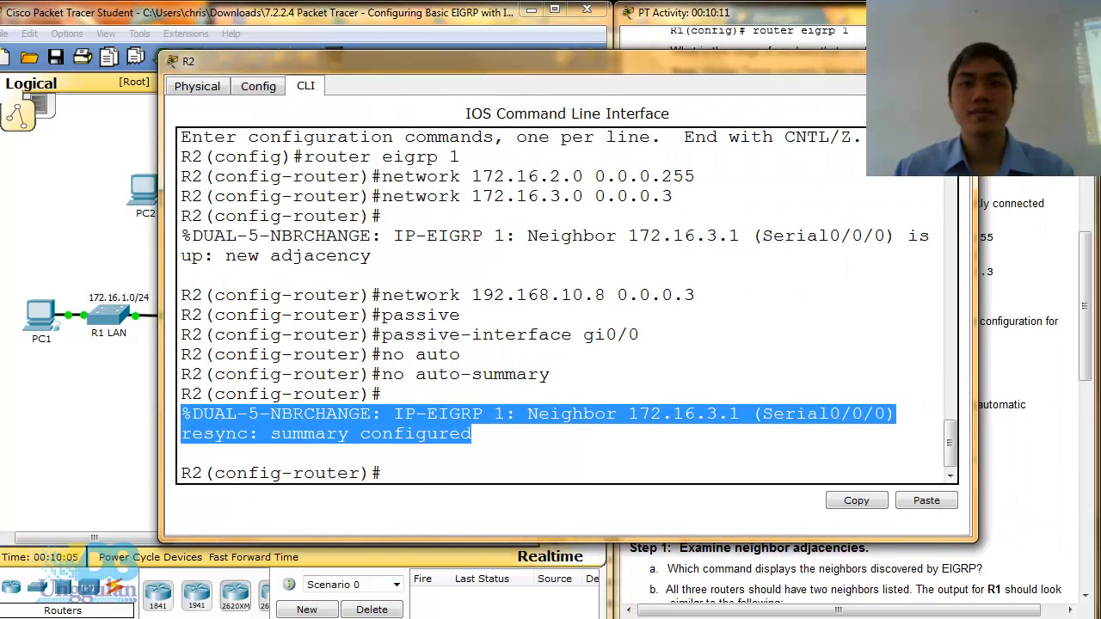
left_click(898, 57)
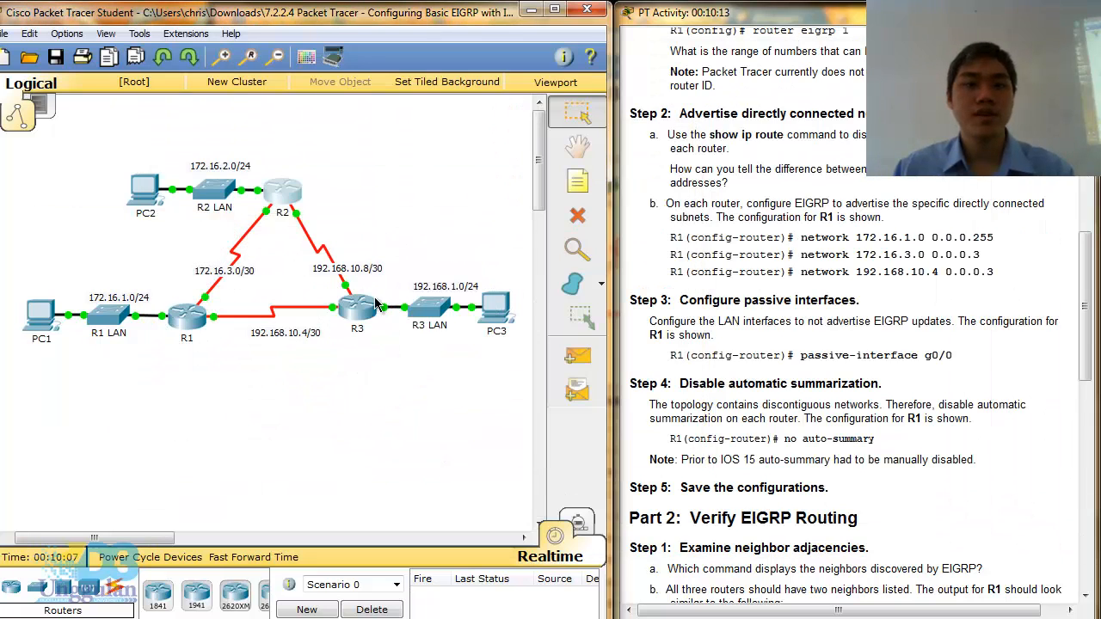
Open R3's command line interface in a widened window and start its console session
left_click(359, 313)
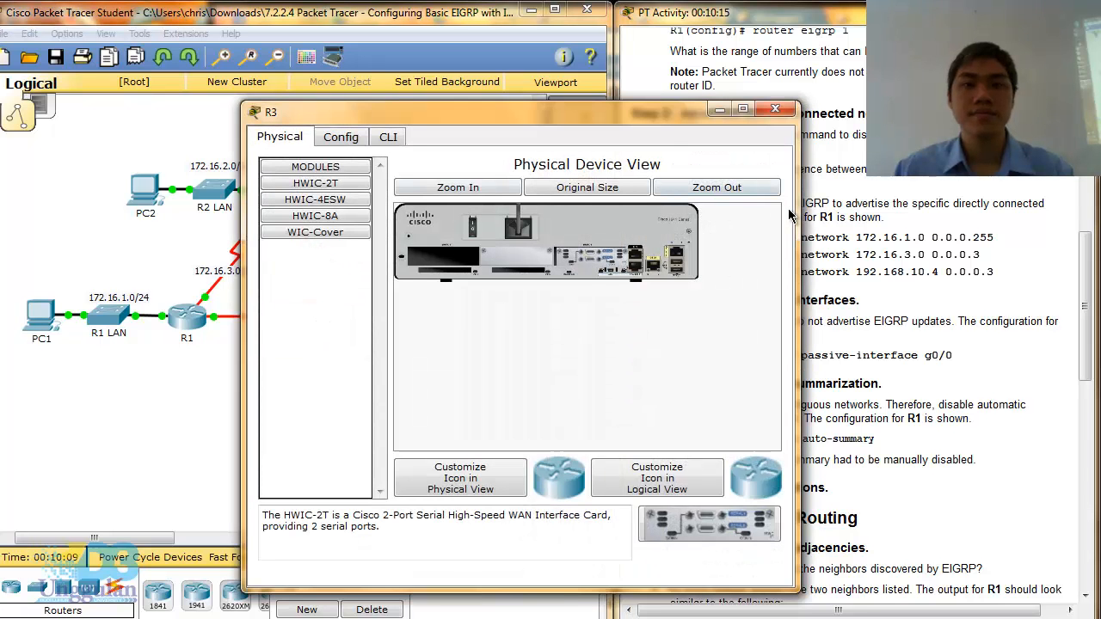
left_click_drag(793, 211, 1067, 213)
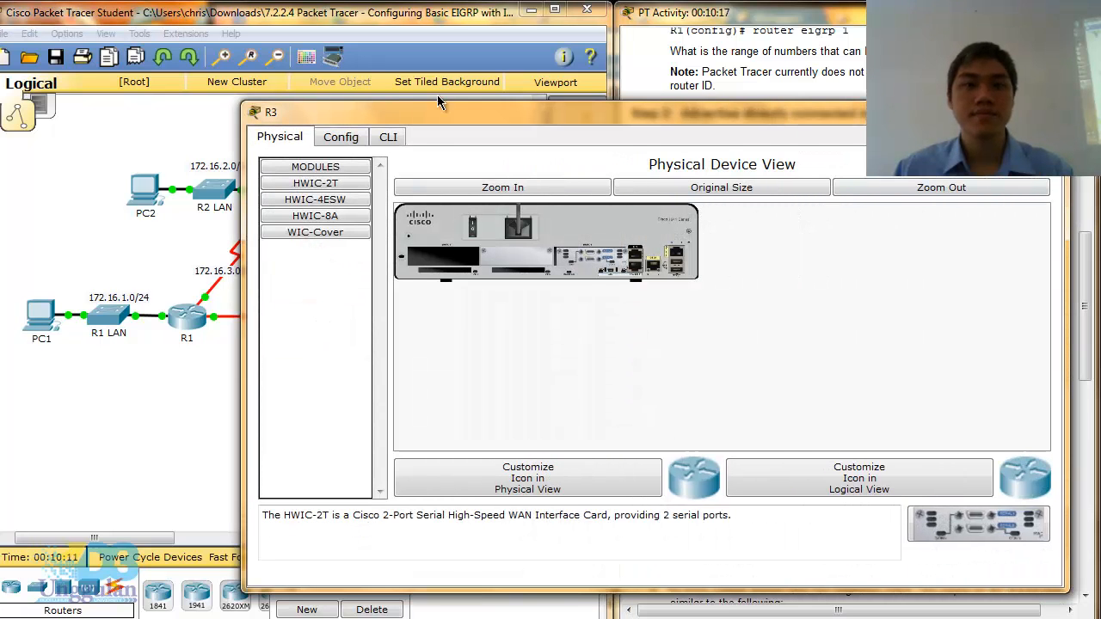
left_click(388, 137)
key("Return")
key("Return")
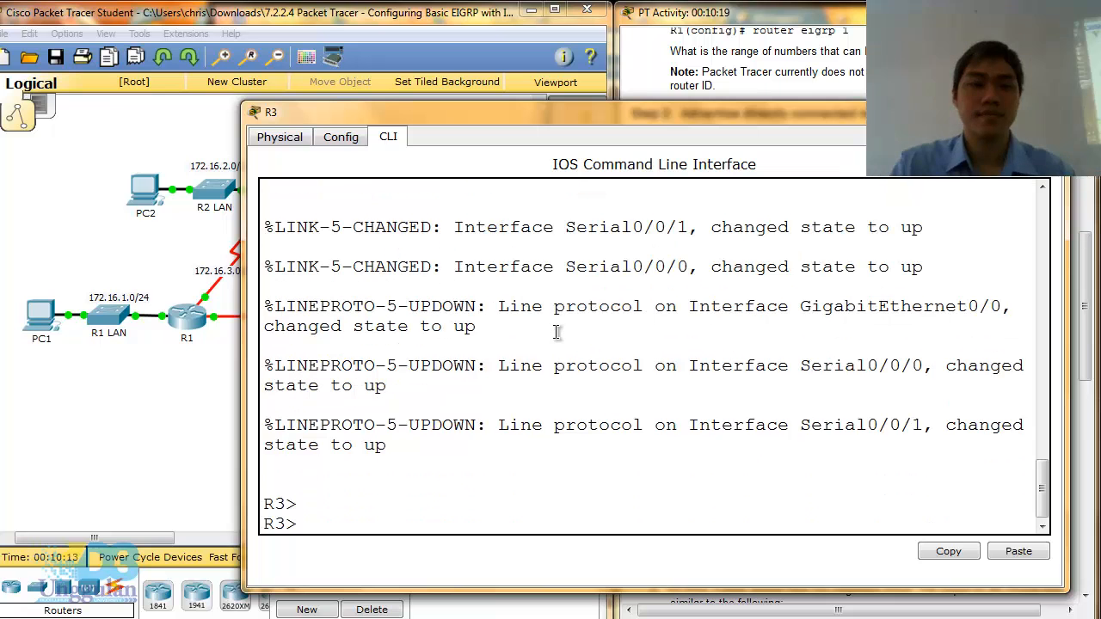
Enter privileged mode and global configuration mode on R3 with ena and conf t
type("ena")
key("Return")
type("conf t")
key("Return")
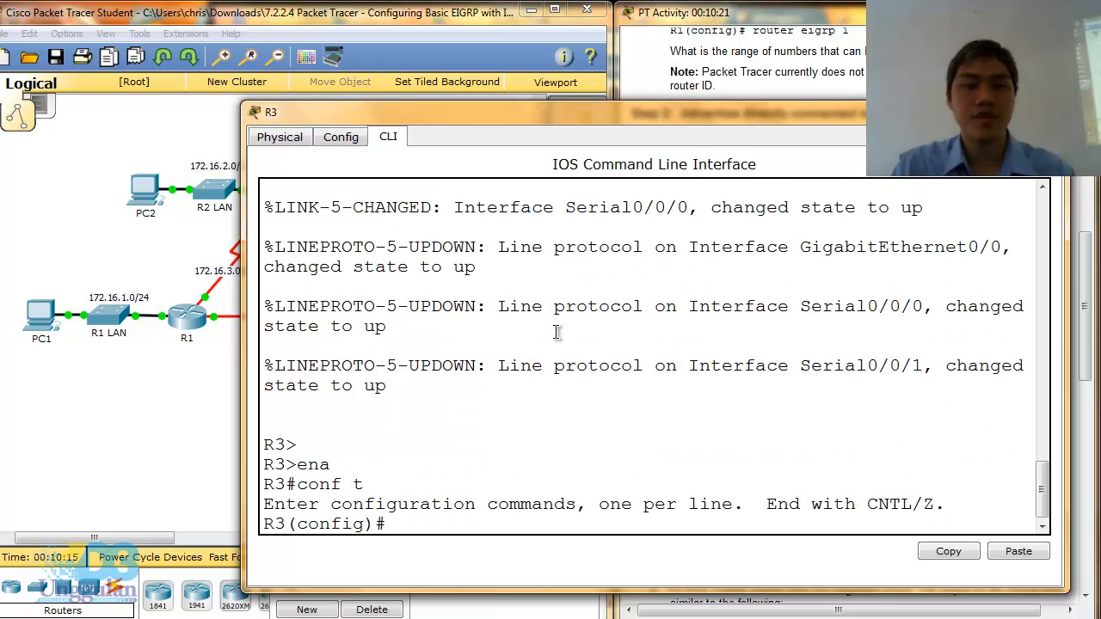
Start the EIGRP routing process for autonomous system 1 on R3 with router eigrp 1
type("inte")
key("BackSpace")
key("BackSpace")
key("BackSpace")
key("BackSpace")
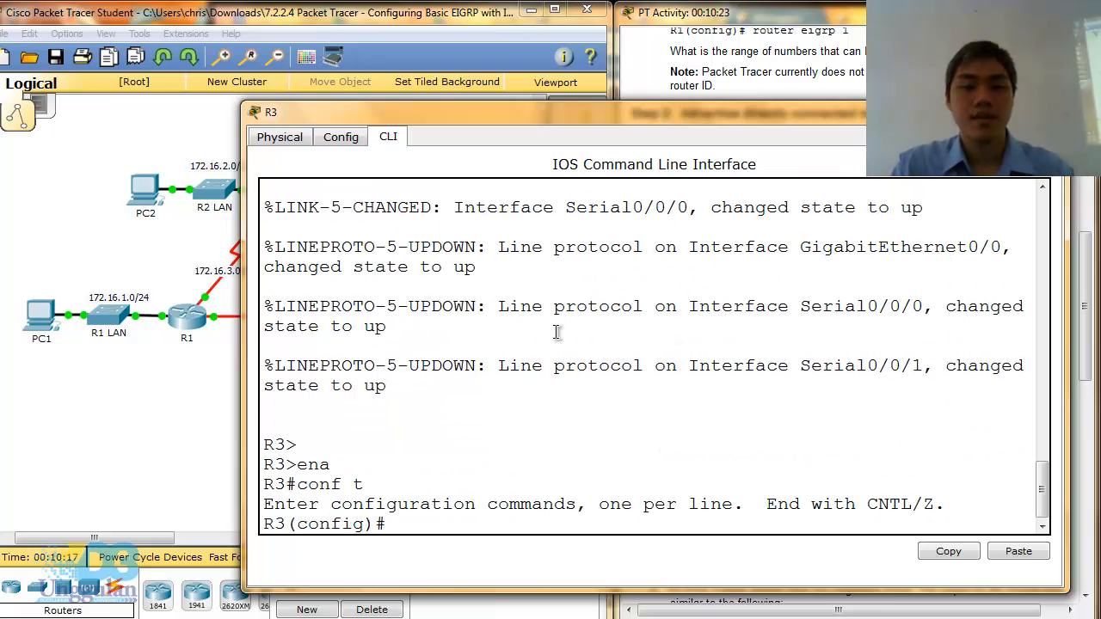
type("router eigpr")
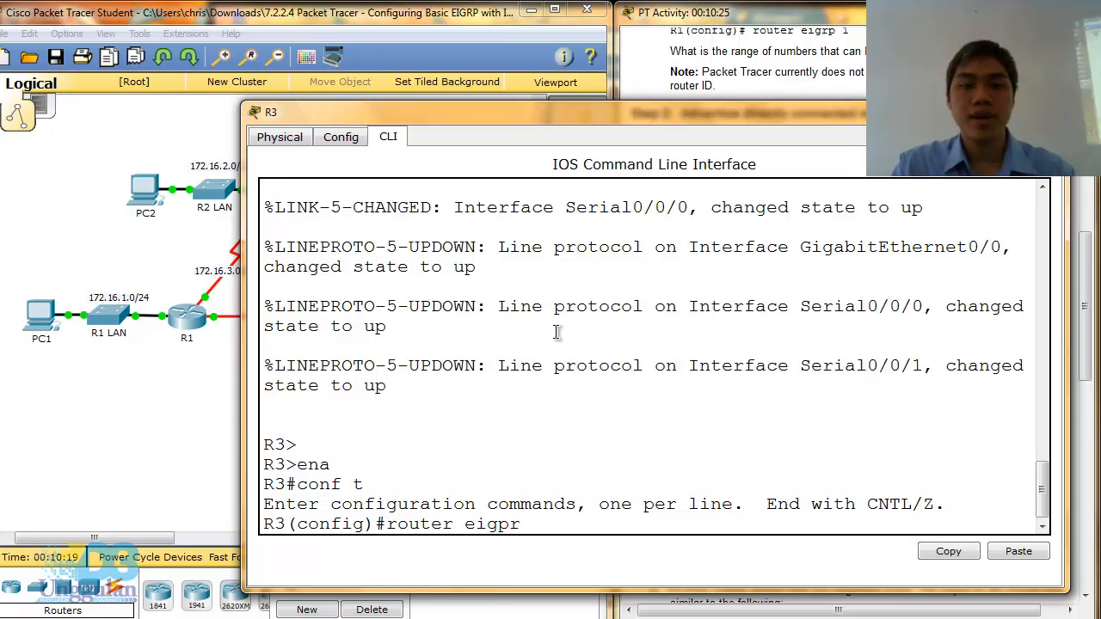
key("BackSpace")
key("BackSpace")
type("rp 1")
key("Return")
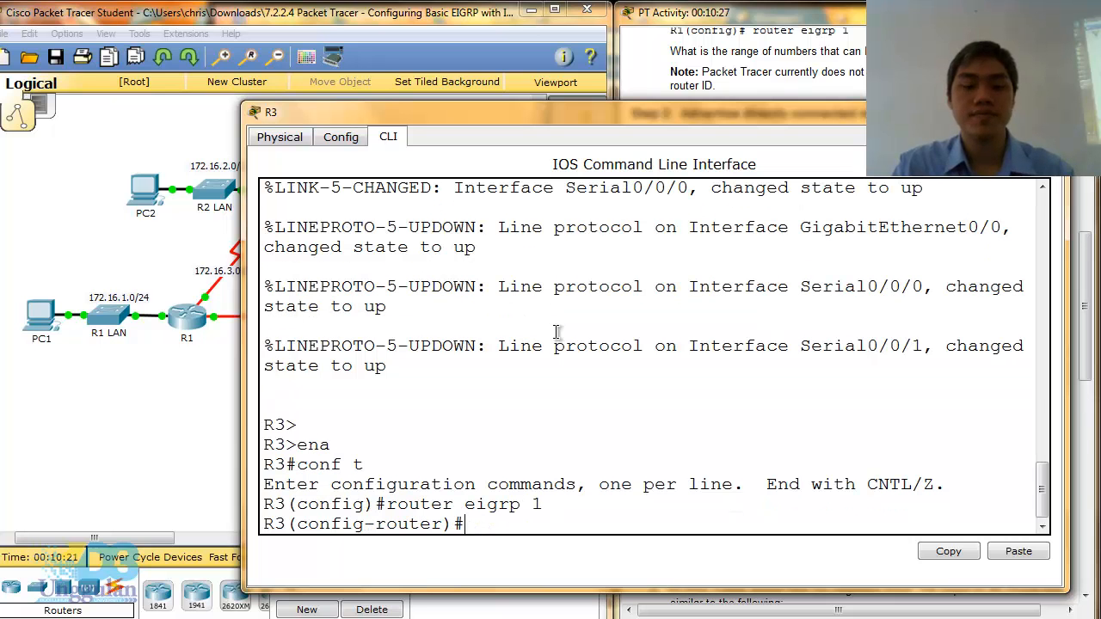
Advertise R3's LAN in EIGRP with network 192.168.1.0 and wildcard mask 0.0.0.255
type("network")
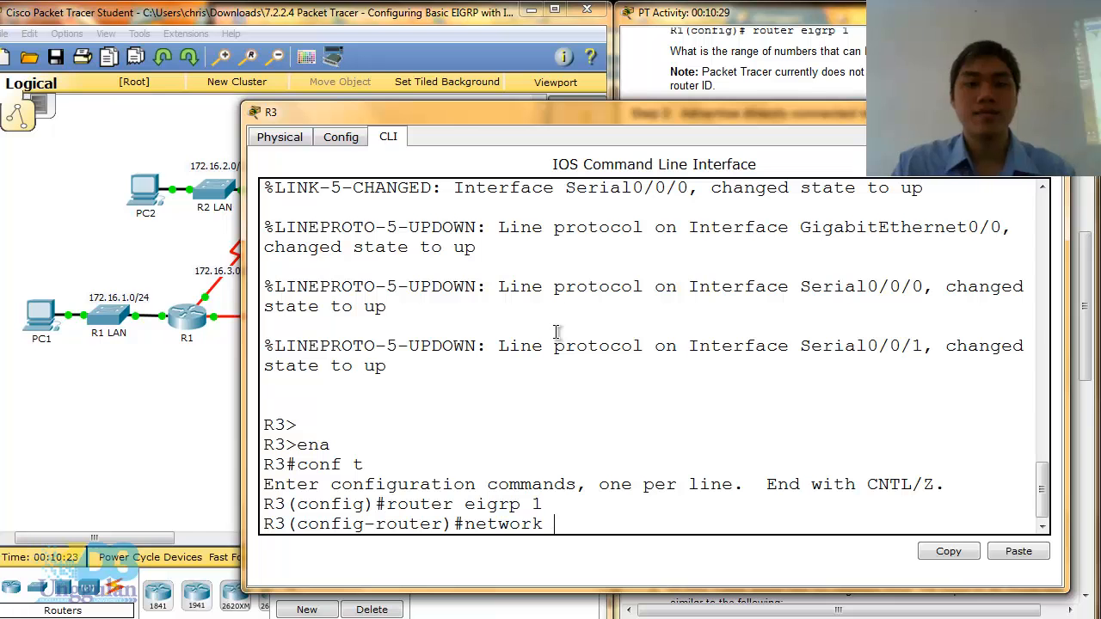
left_click_drag(456, 121, 433, 53)
type("192")
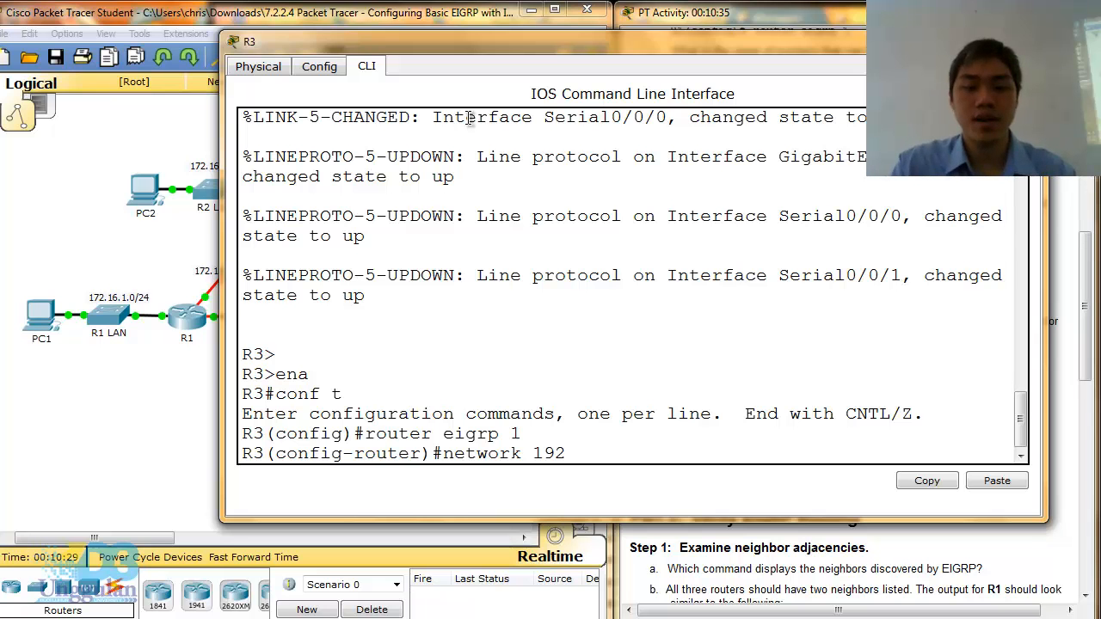
type(".168.1.0")
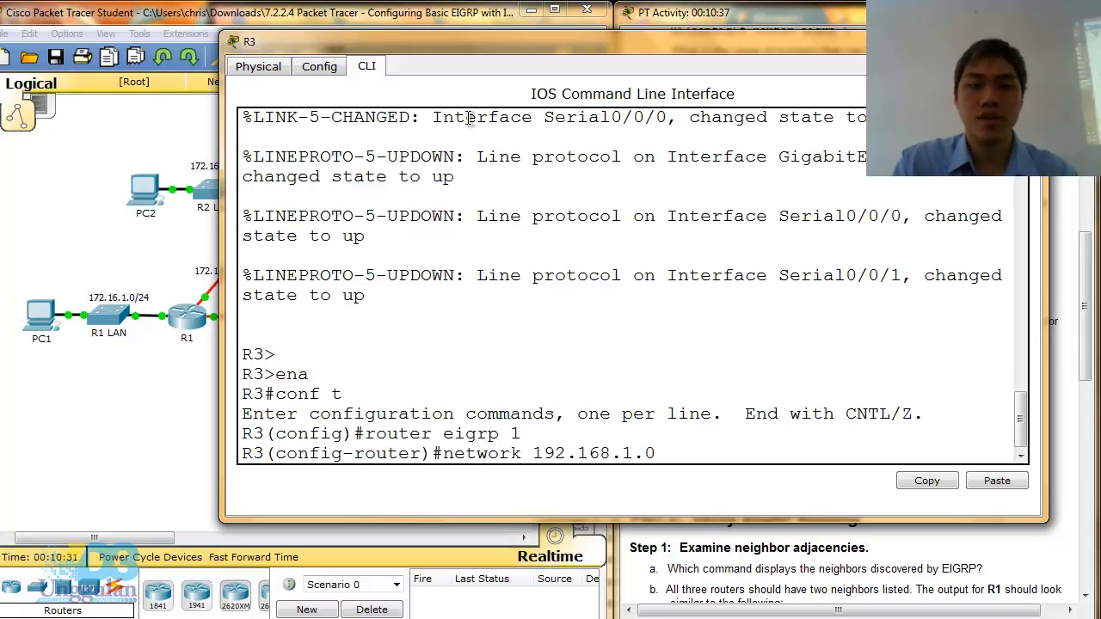
type(" 0.0.0.")
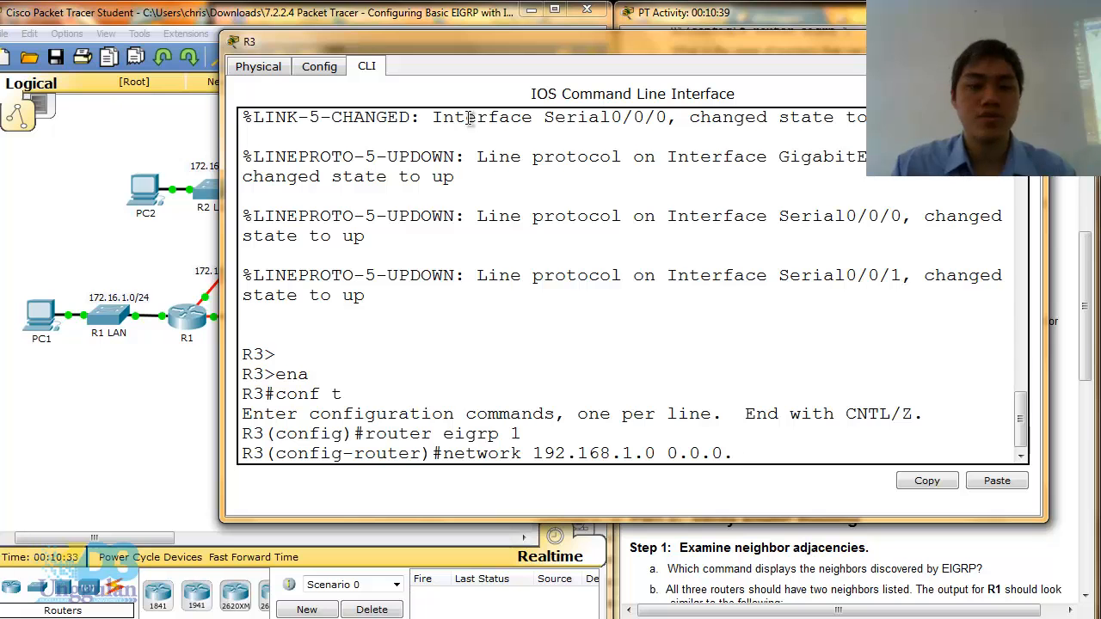
type("255")
key("Return")
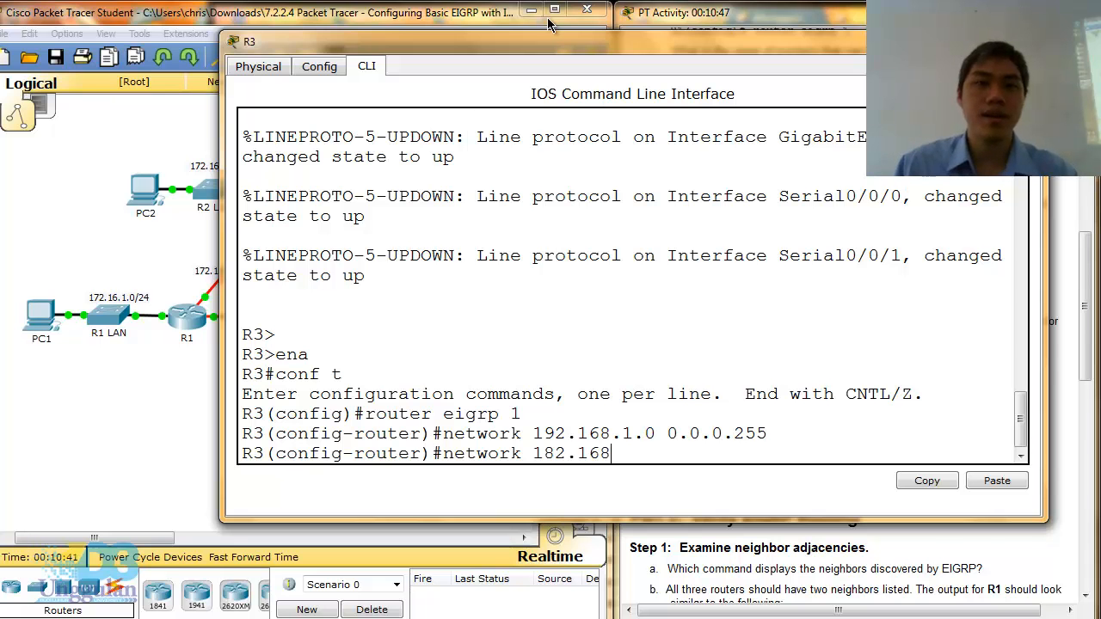
Add the EIGRP statement network 182.168.10.8 0.0.0.3 on R3, checking the topology for the link address
left_click_drag(369, 42, 629, 128)
left_click_drag(629, 86, 532, 38)
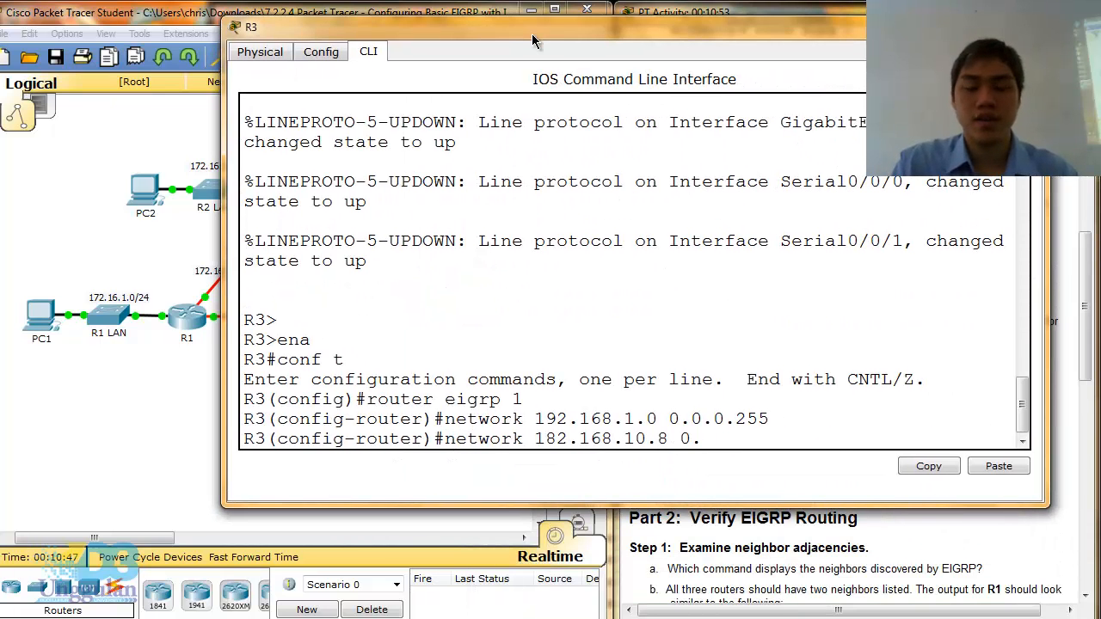
type("0.0.3")
key("Return")
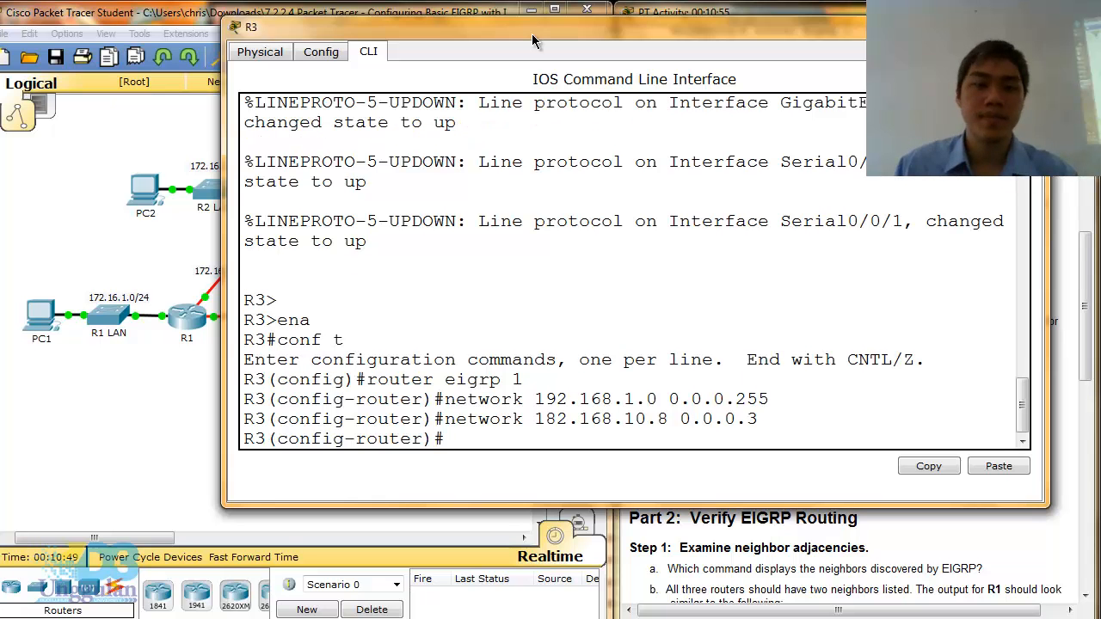
Remove the mistyped 182.168.10.8 0.0.0.3 network statement from EIGRP on R3 with the no form of the command
type("network")
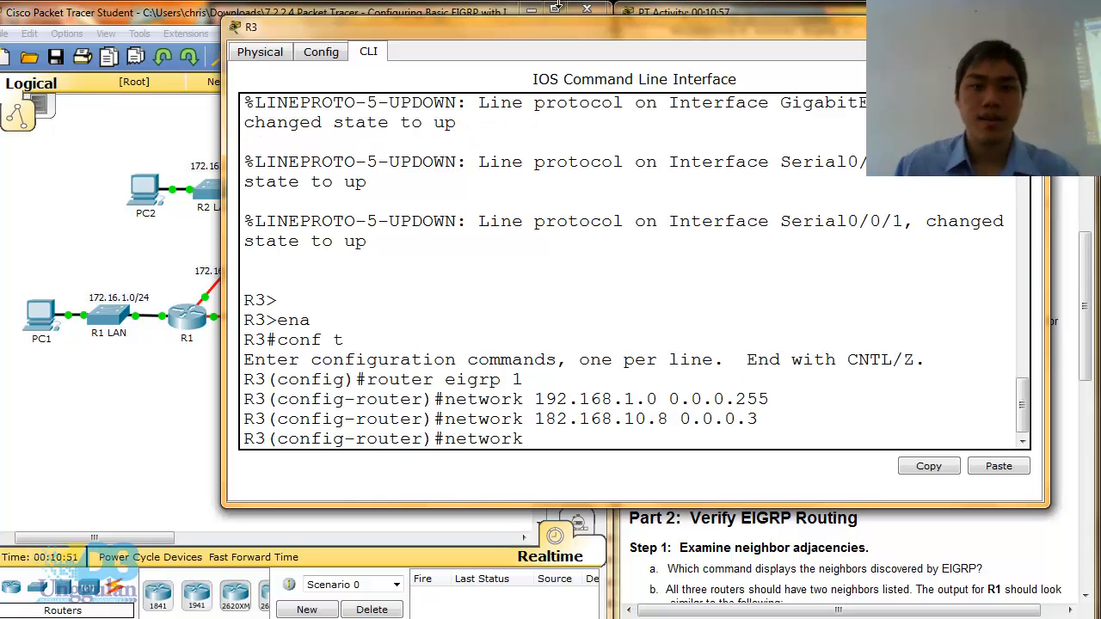
left_click_drag(528, 38, 836, 128)
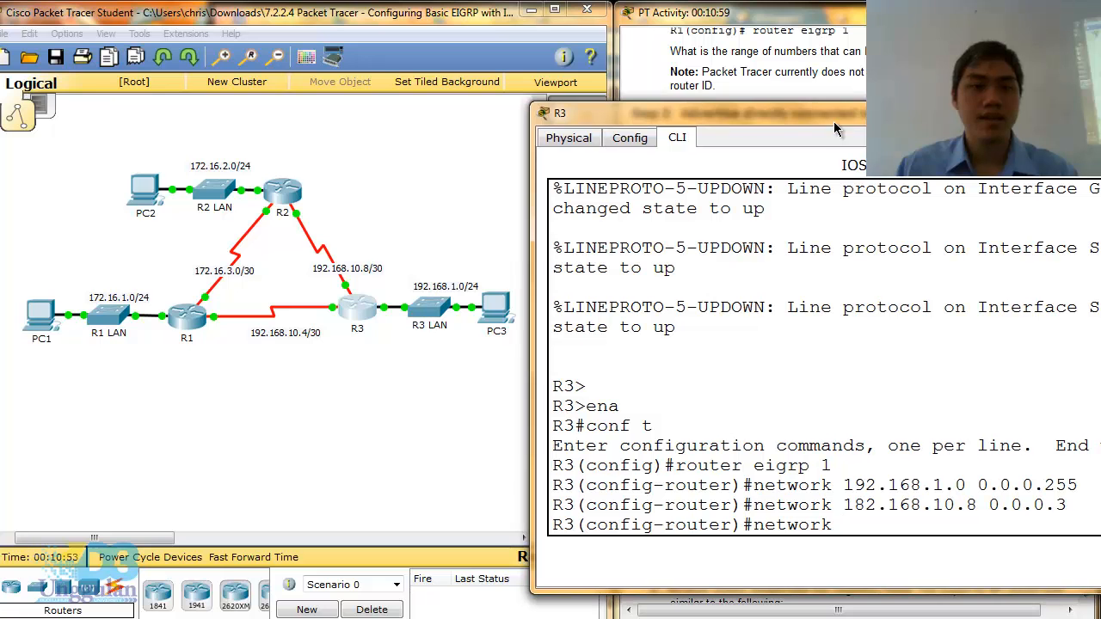
left_click_drag(632, 113, 441, 16)
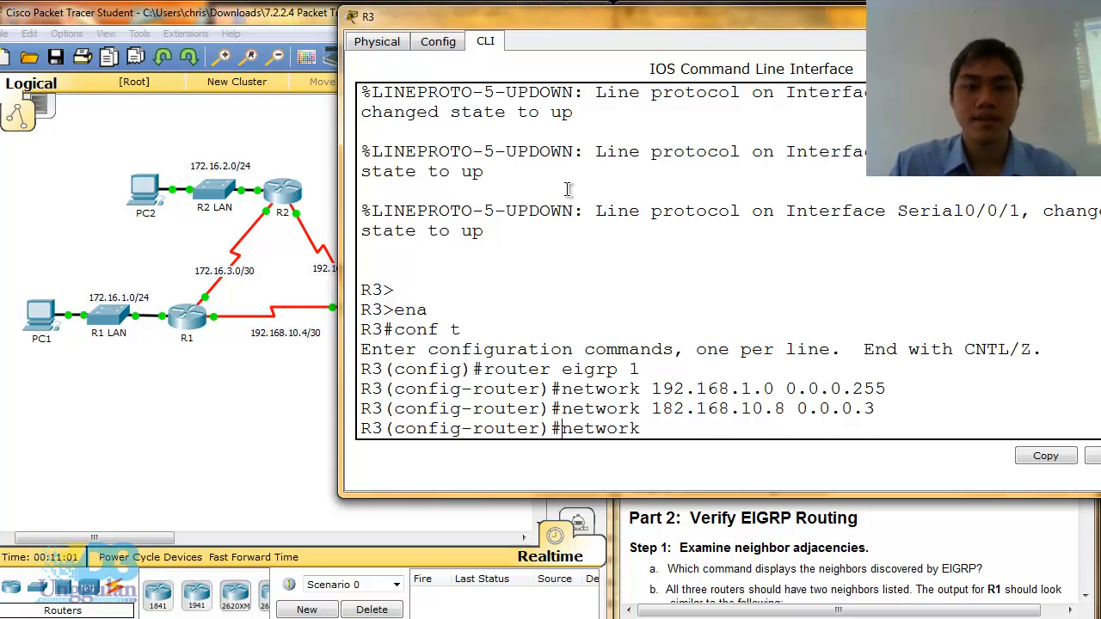
key("Up")
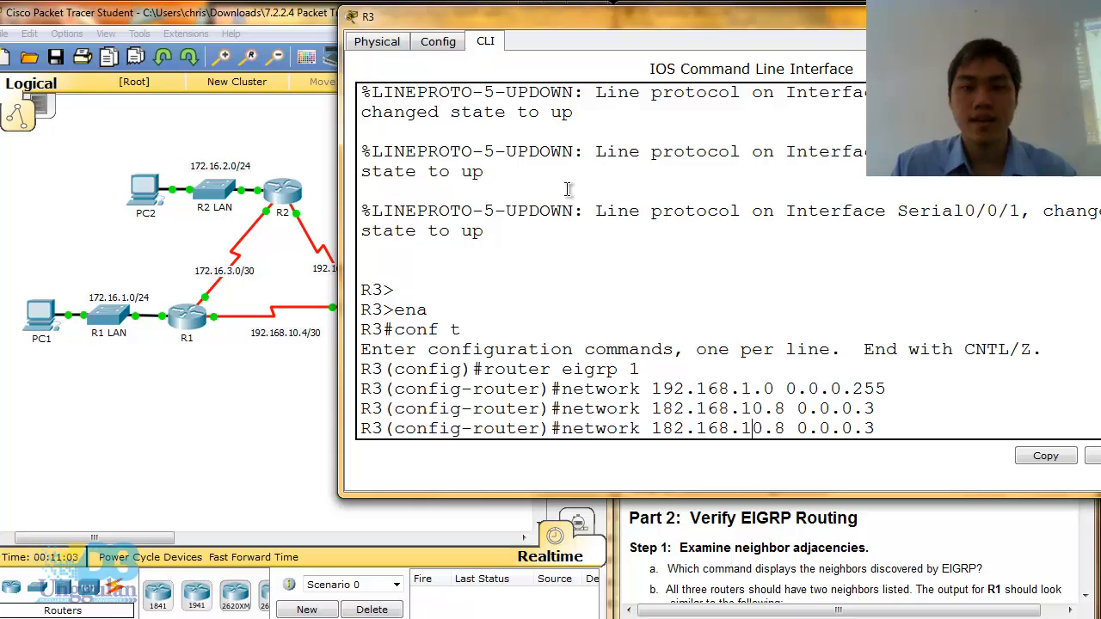
key("Left")
key("Left")
left_click(676, 430)
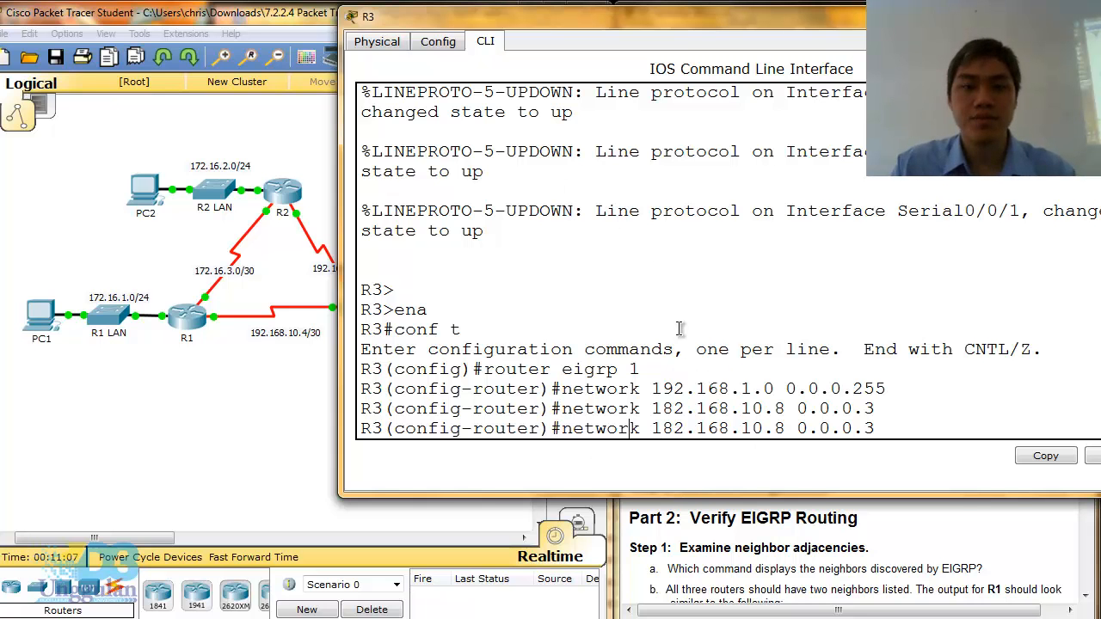
type("no")
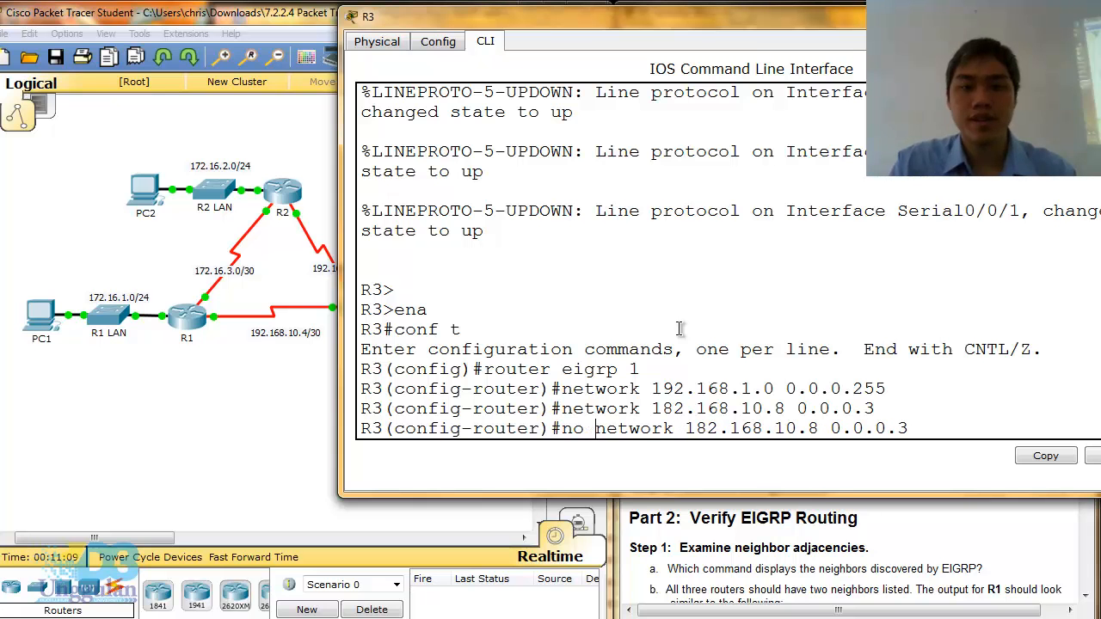
key("Return")
Issue no network 192.168.10.8 0.0.0.3 for EIGRP on R3 by editing the recalled command
key("Up")
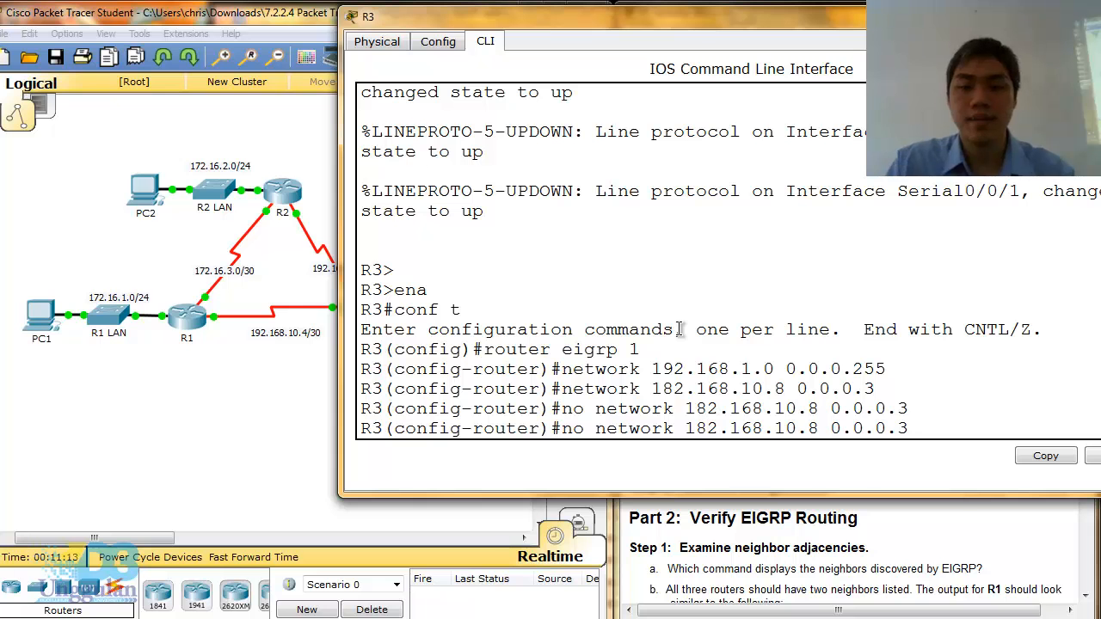
key("BackSpace")
type("0")
key("BackSpace")
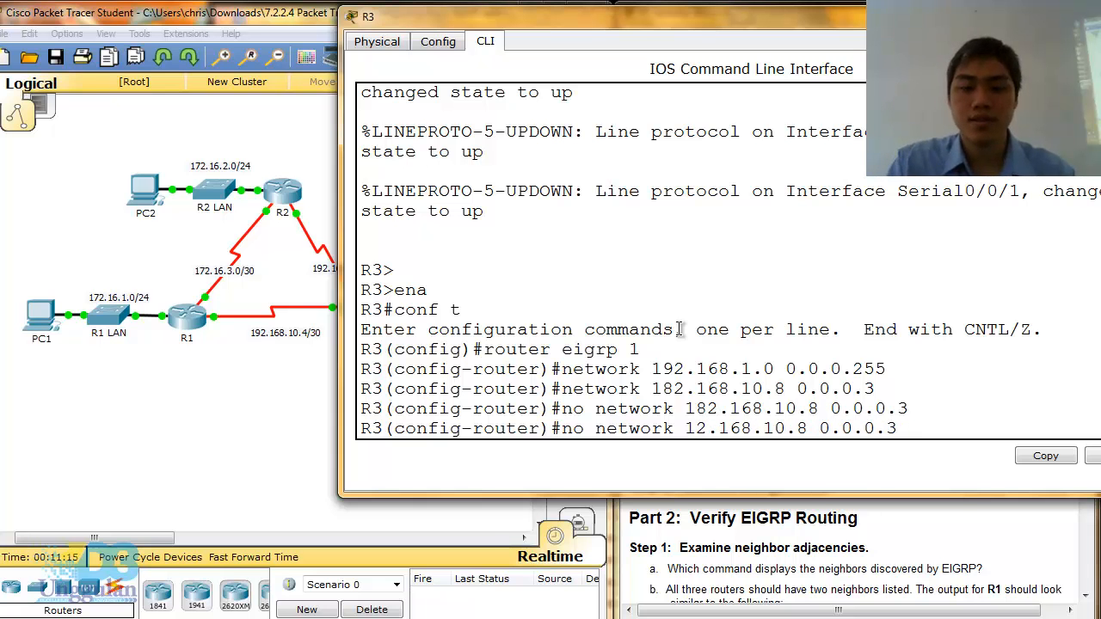
type("9")
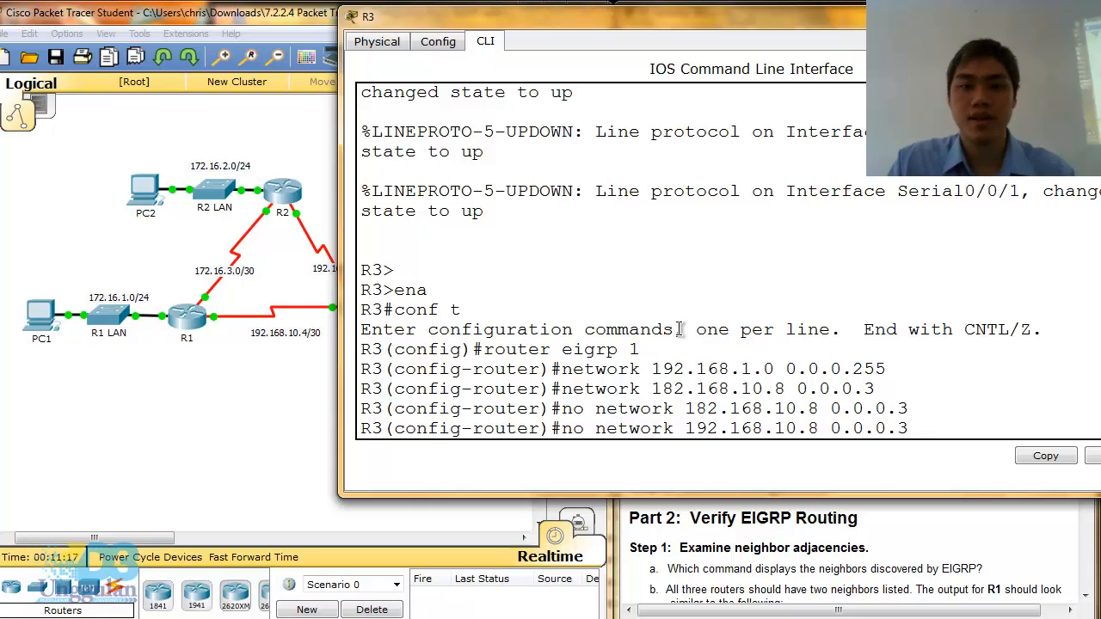
key("Return")
Advertise the R2–R3 serial link in EIGRP on R3 with network 192.168.10.8 0.0.0.3
key("Up")
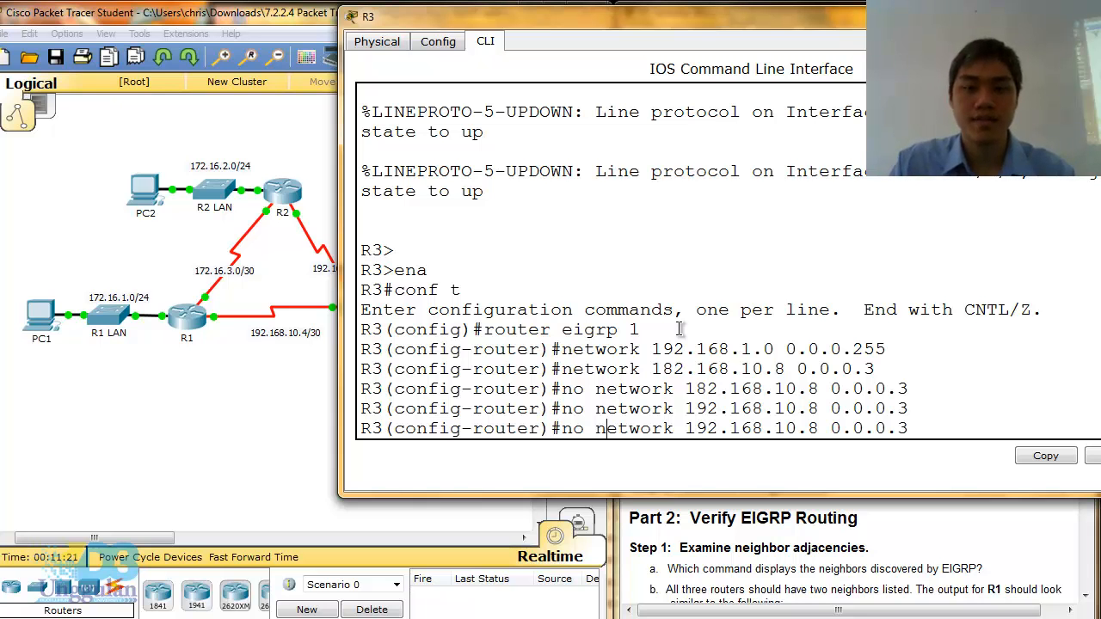
key("BackSpace")
key("BackSpace")
key("BackSpace")
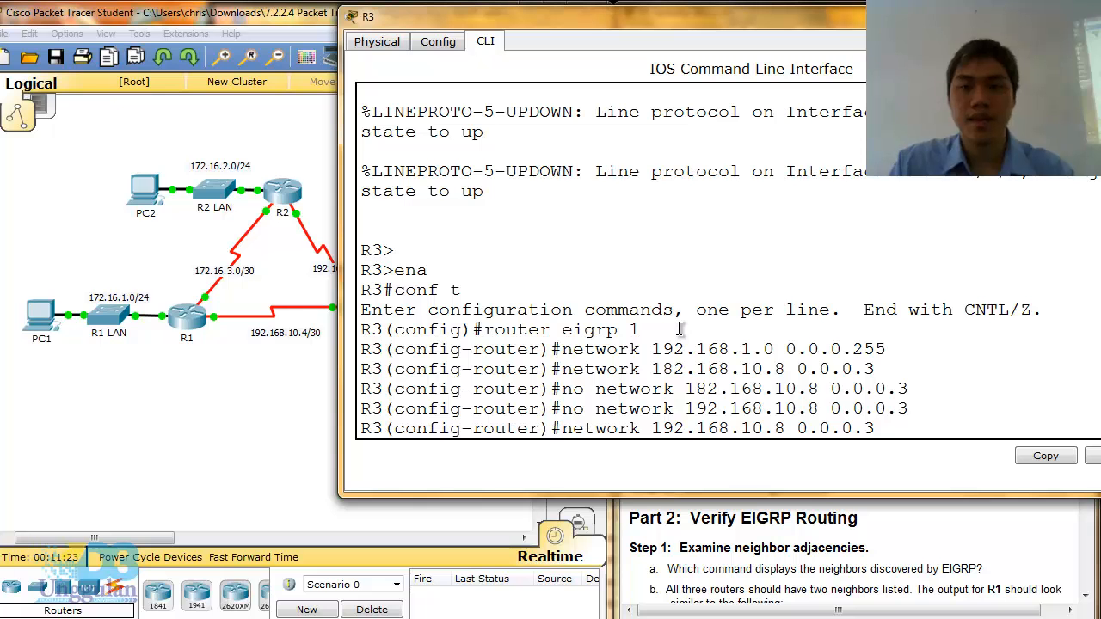
key("Return")
key("Return")
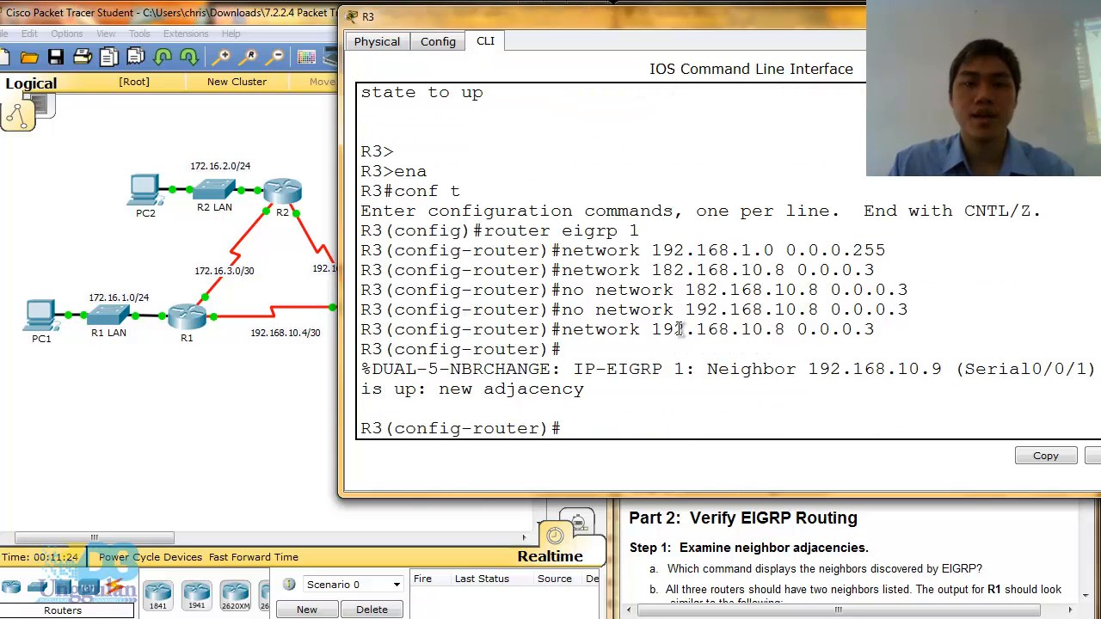
Review the mistyped network statement, its removal commands and the corrected statement in R3's console
left_click_drag(562, 271, 820, 274)
left_click_drag(676, 275, 667, 271)
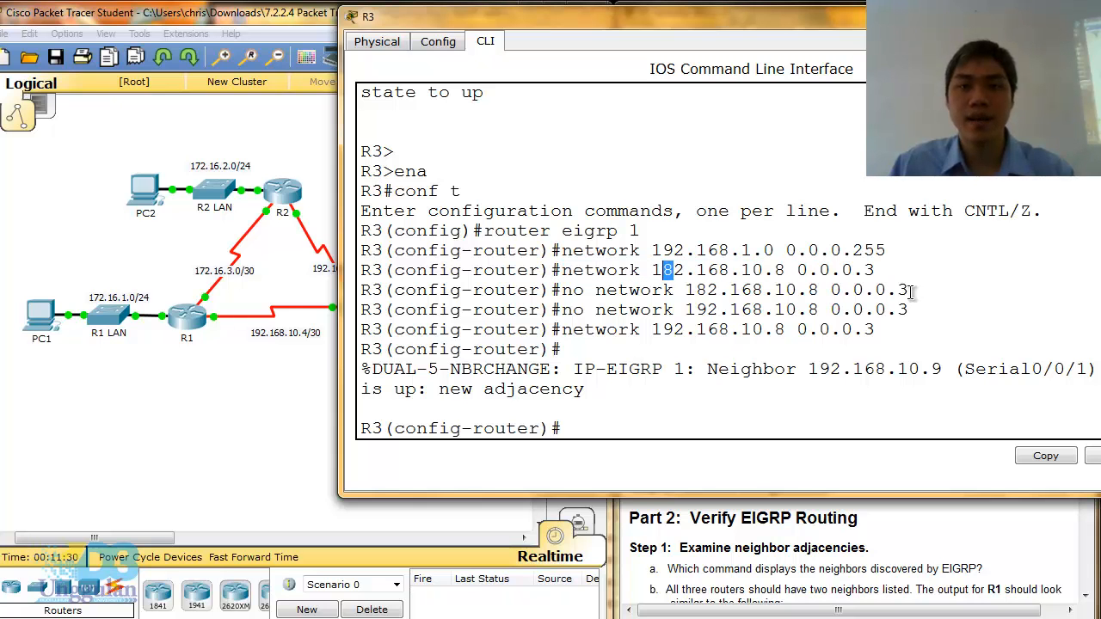
left_click_drag(912, 291, 898, 291)
left_click_drag(744, 299, 697, 294)
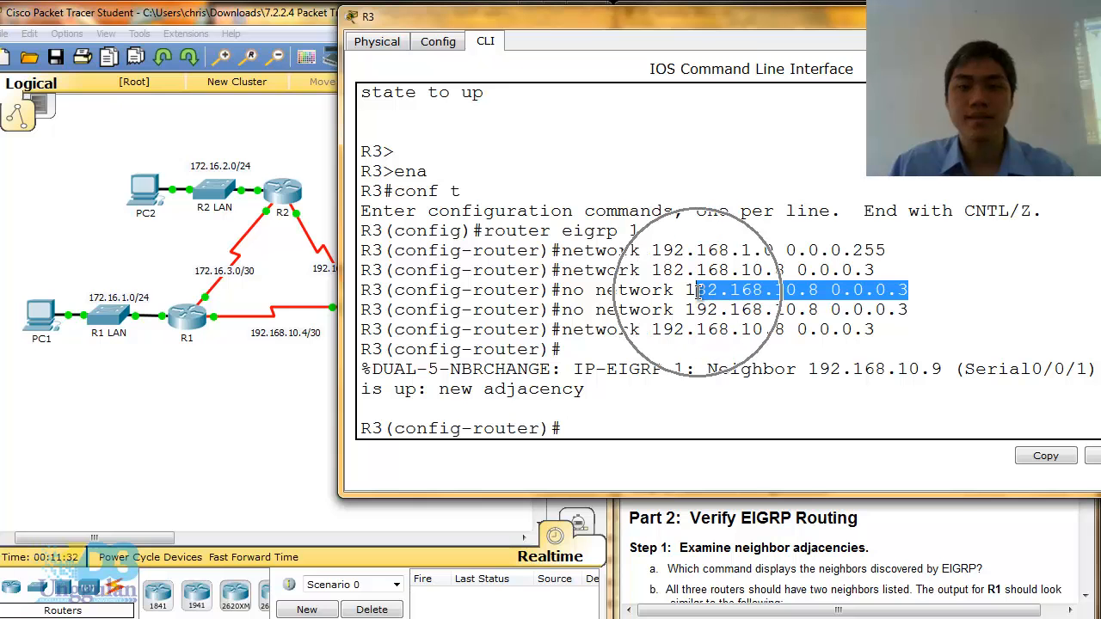
left_click_drag(910, 310, 697, 311)
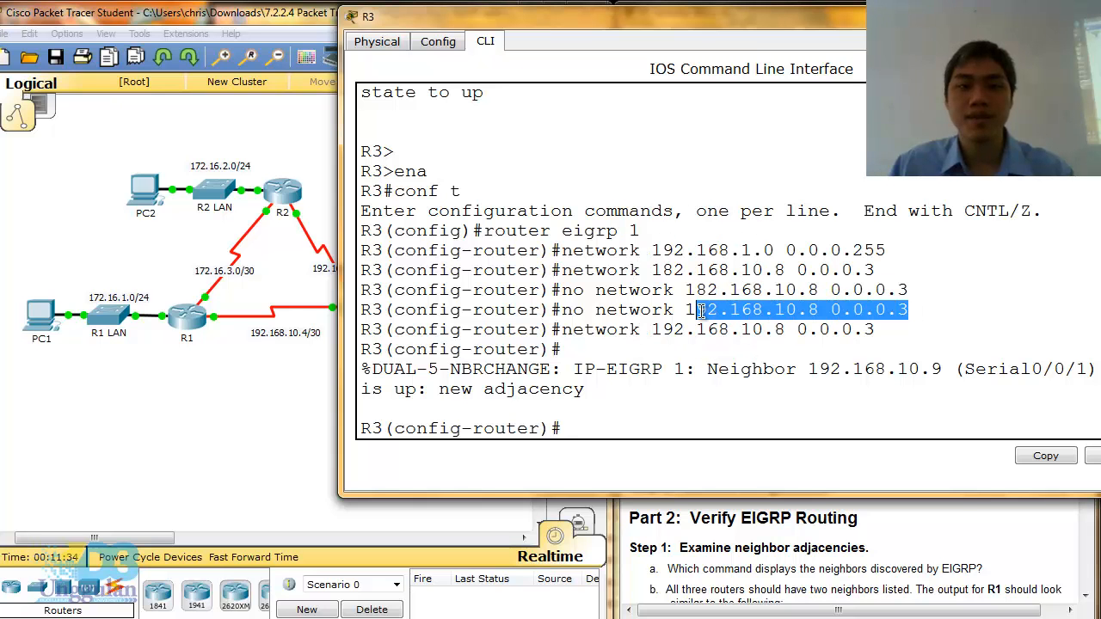
left_click_drag(587, 315, 551, 312)
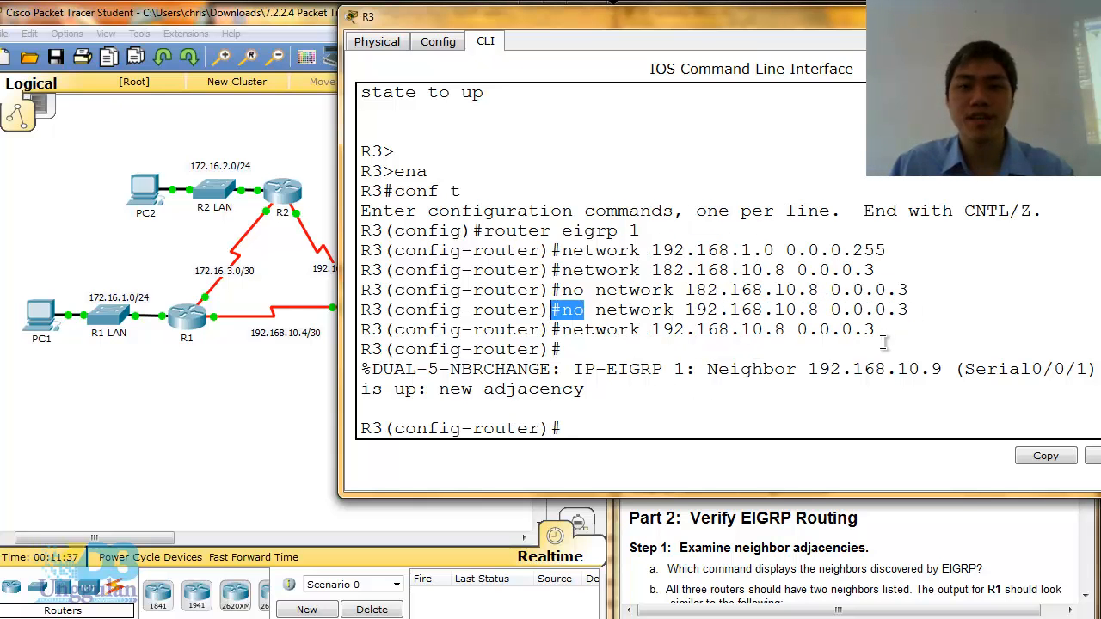
left_click_drag(884, 337, 565, 335)
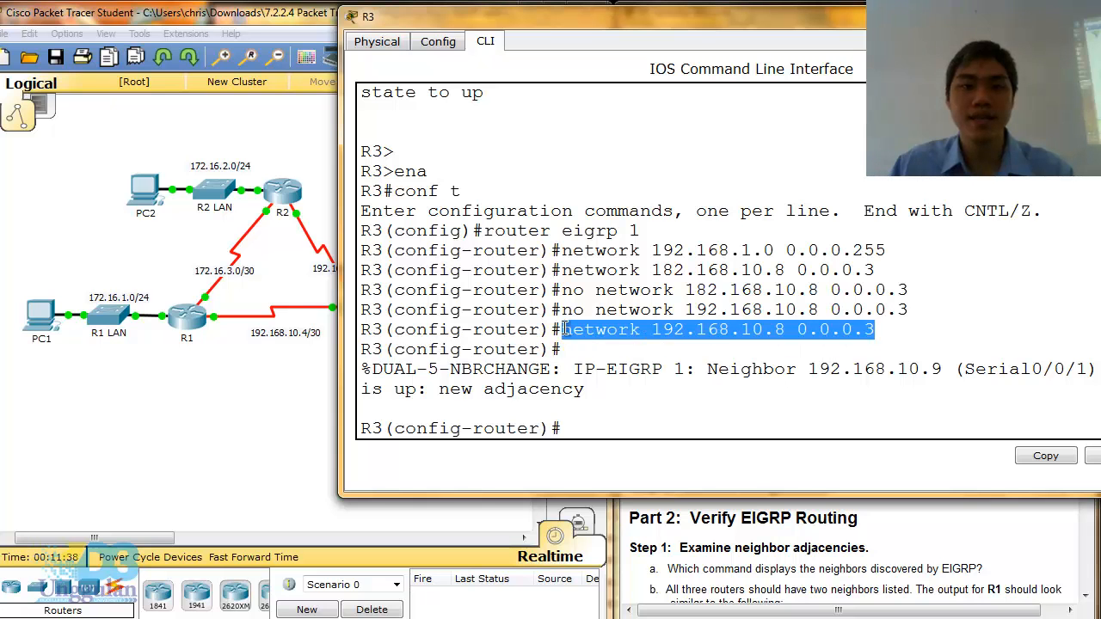
left_click_drag(563, 269, 561, 330)
left_click(757, 332)
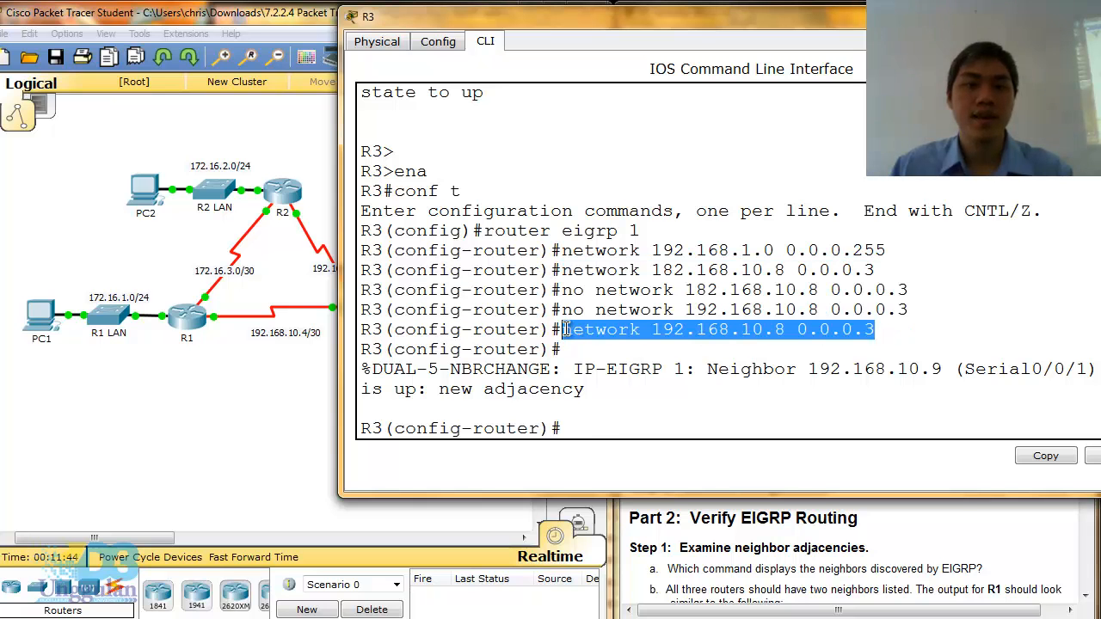
Advertise the R1–R3 serial link in EIGRP on R3 with network 192.168.10.4 0.0.0.3
left_click(589, 436)
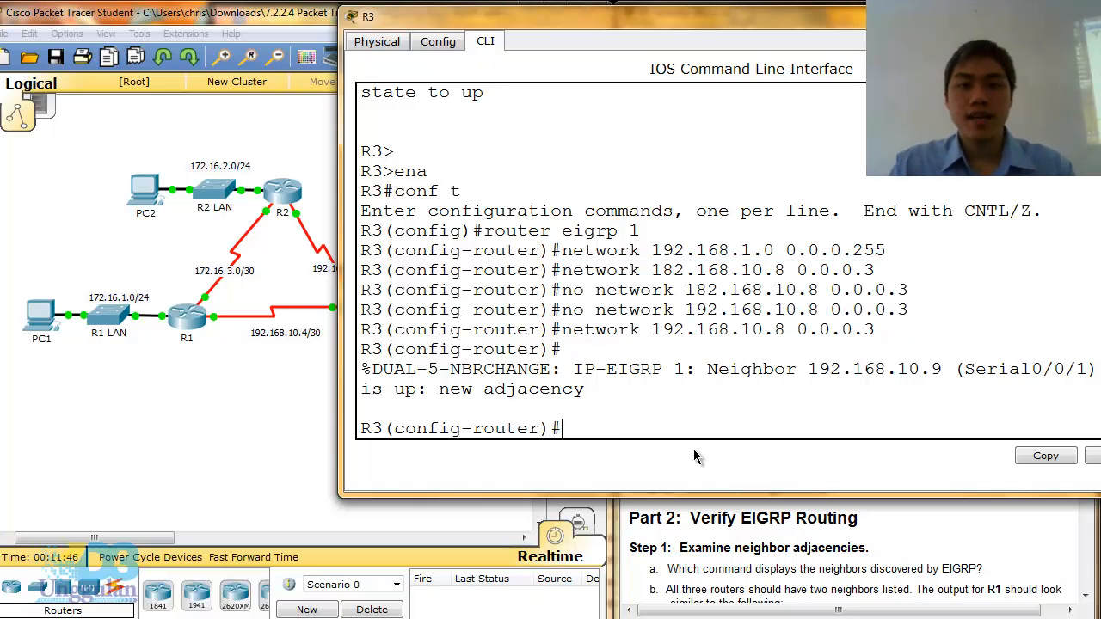
type("network 192.168")
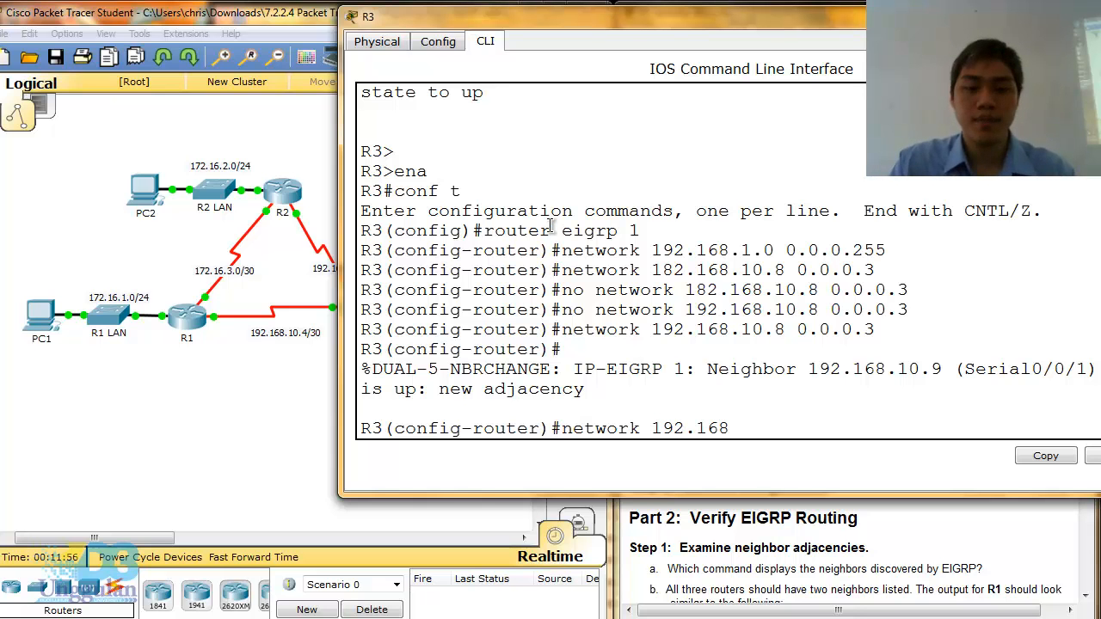
type(".10.")
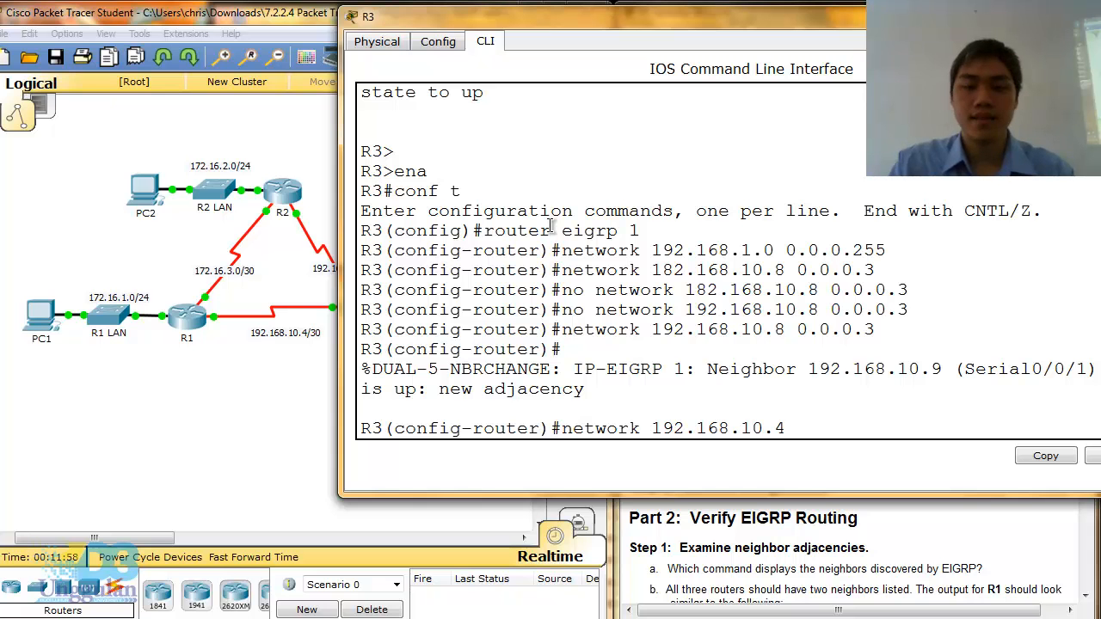
type("4 0.0.0.")
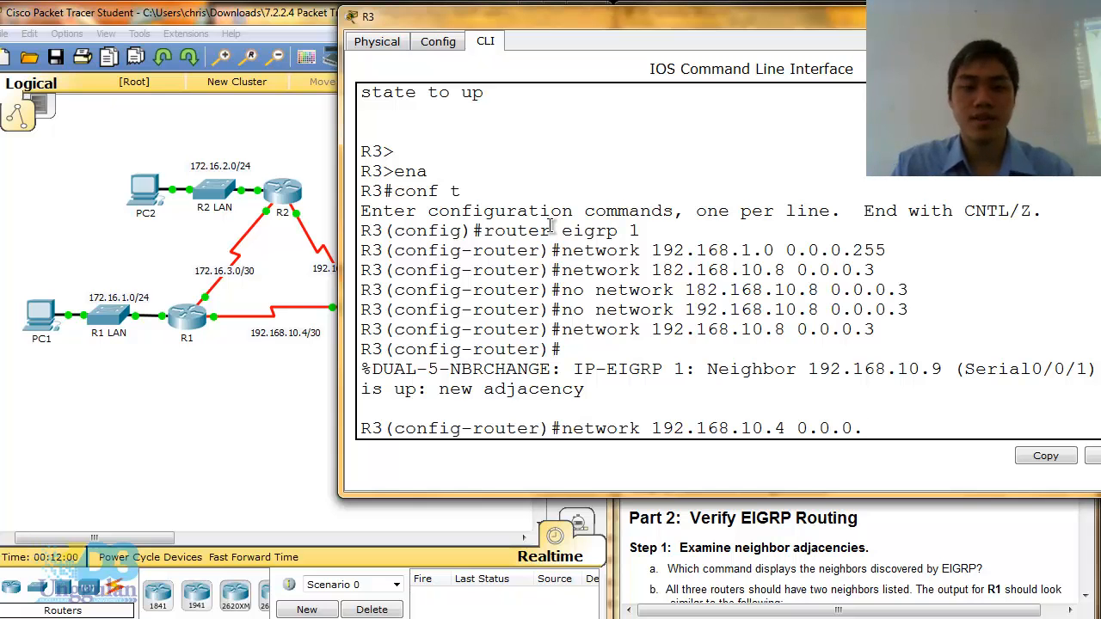
type("3")
key("Return")
key("Return")
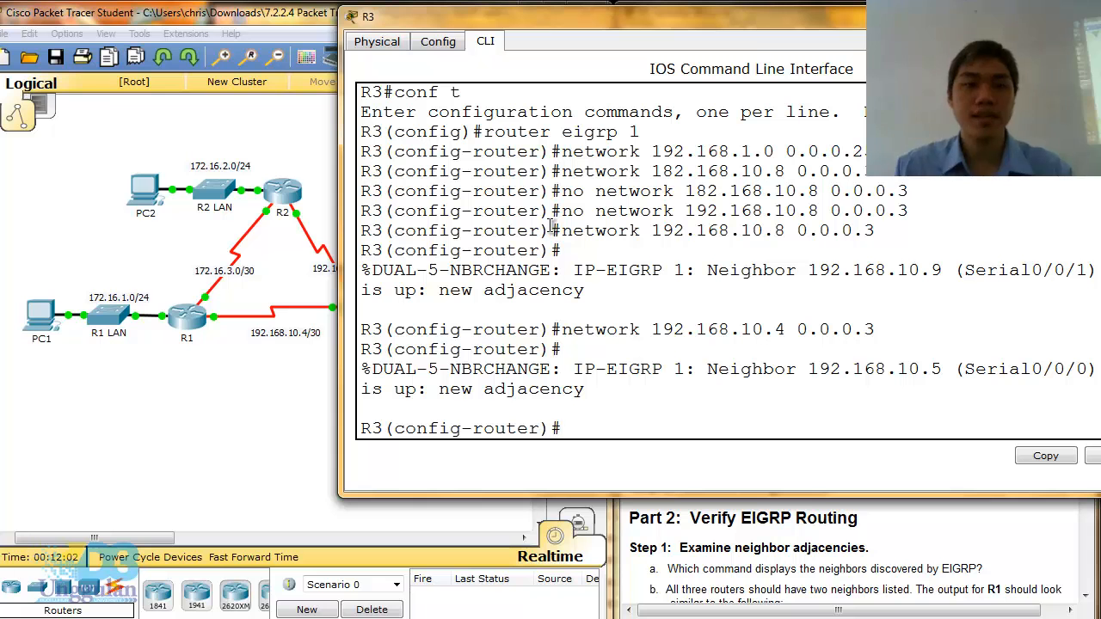
Disable automatic summarization for EIGRP on R3 with no auto-summary
type("no aut")
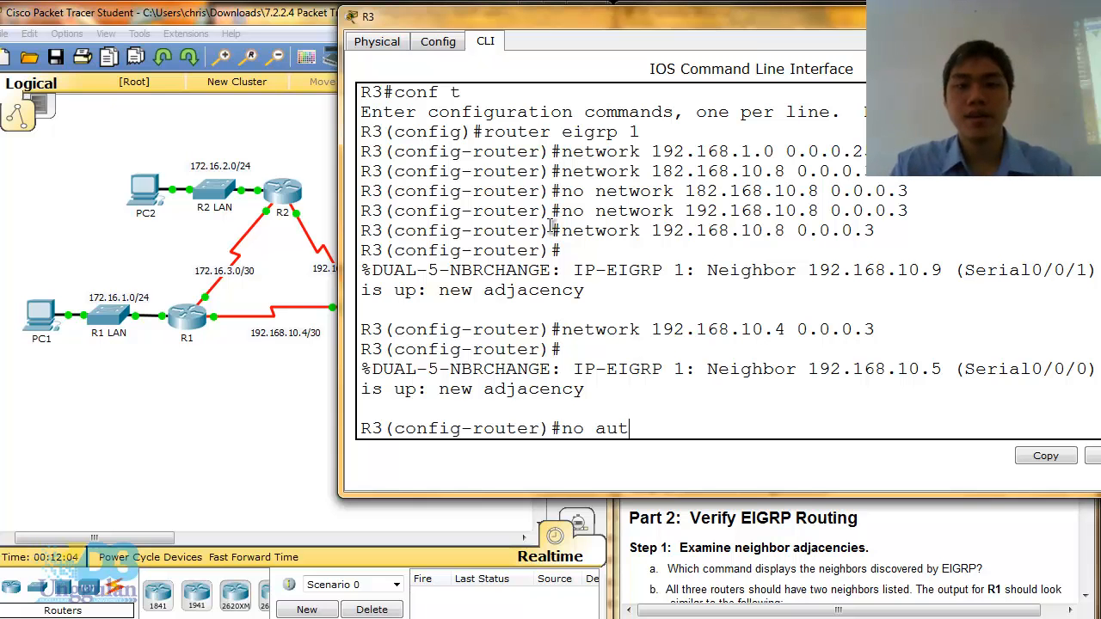
type("o")
key("Tab")
key("Return")
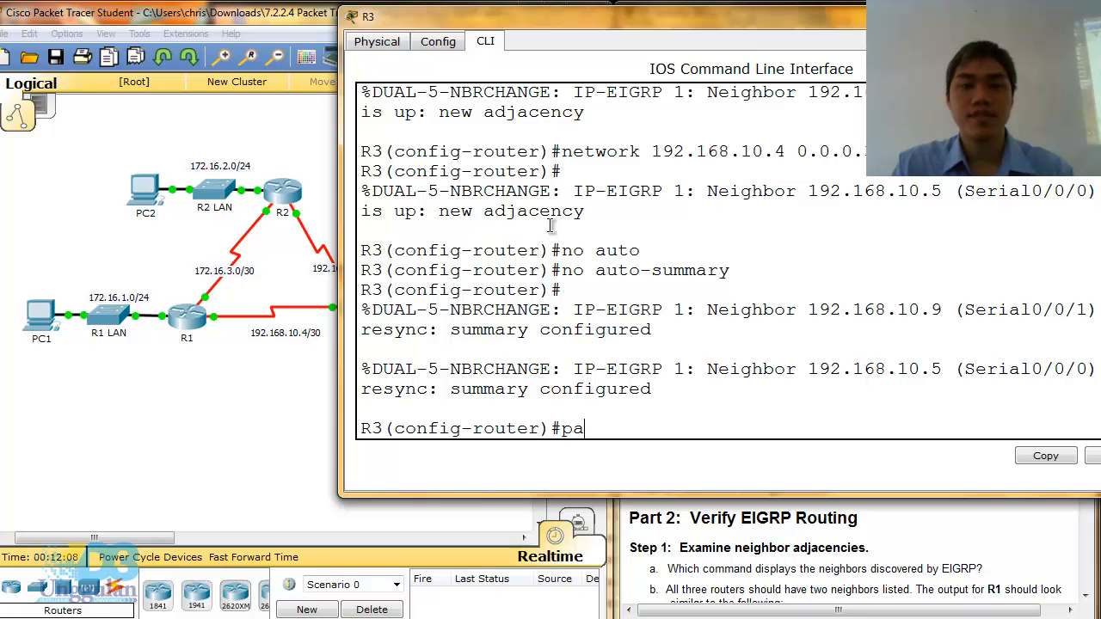
Make R3's LAN interface passive for EIGRP with passive-interface gi0/0
type("passw")
key("Tab")
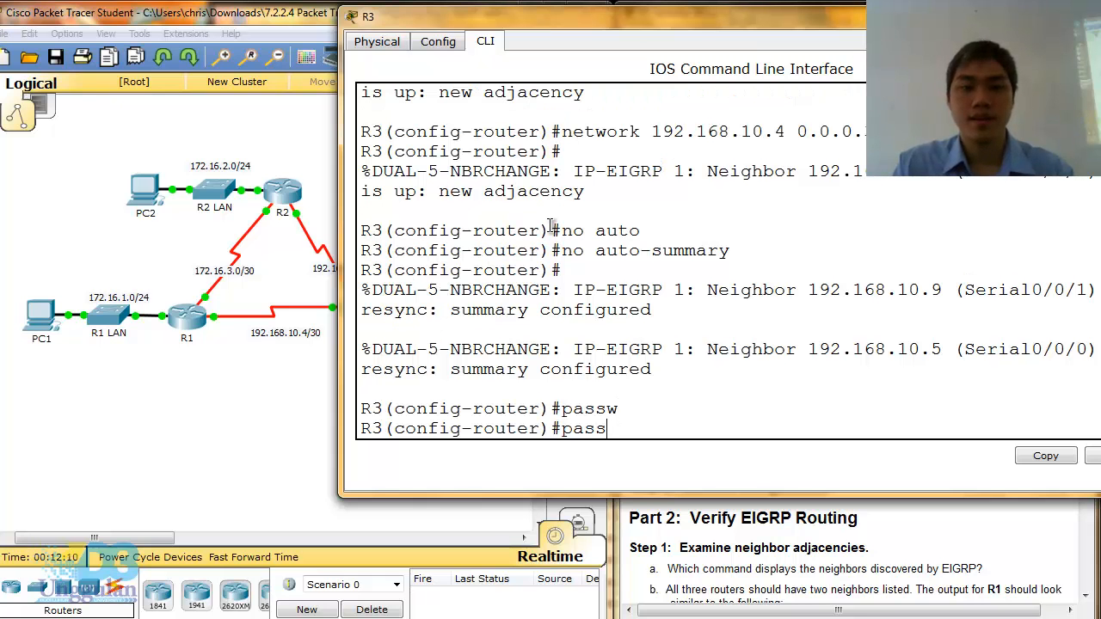
type("i")
key("Tab")
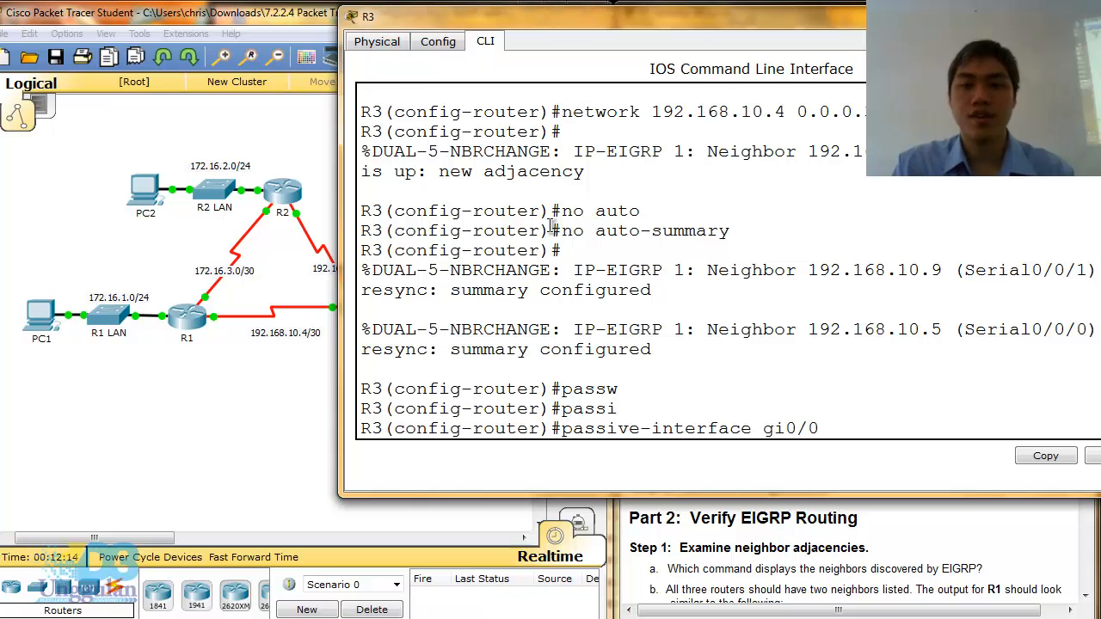
type("gi0/0")
key("Return")
key("Return")
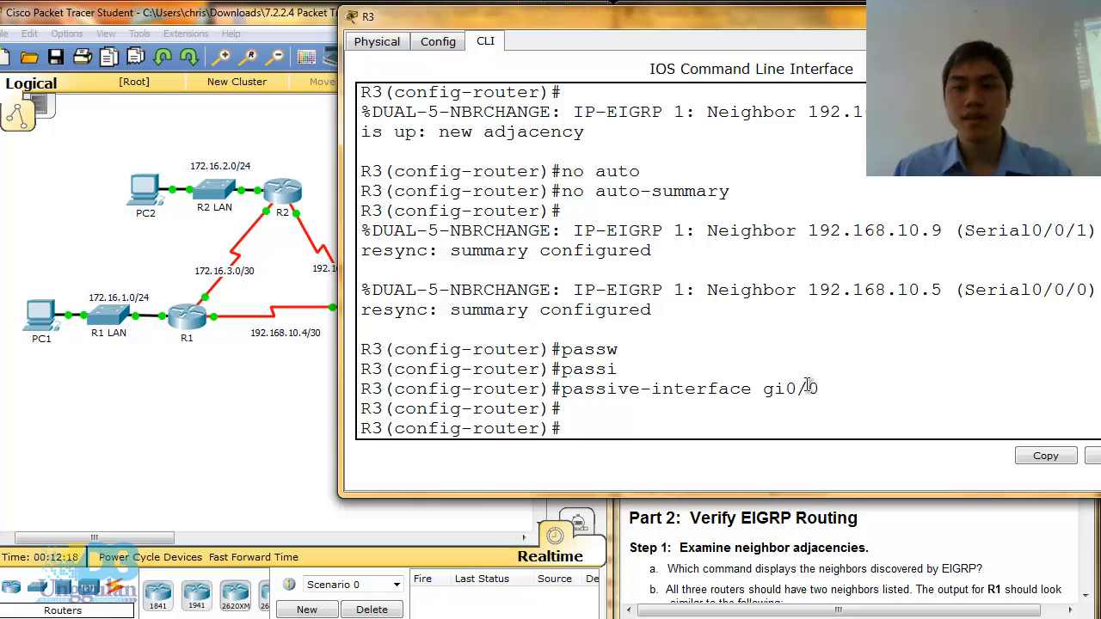
Close R3's console and check the completion score in the PT Activity window
left_click_drag(1037, 16, 911, 22)
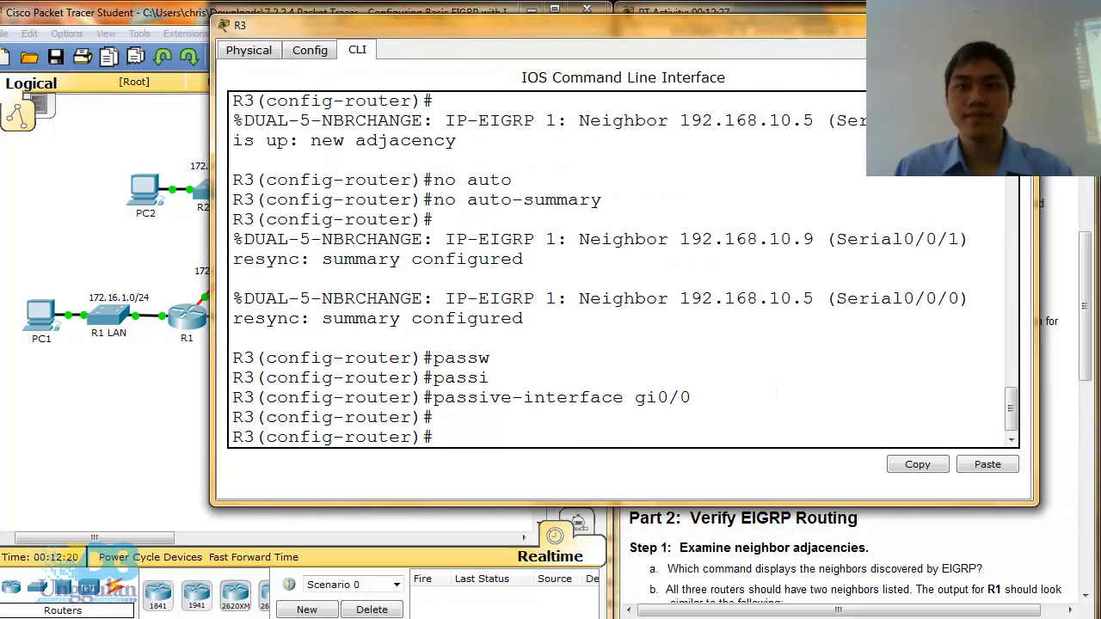
left_click(1002, 17)
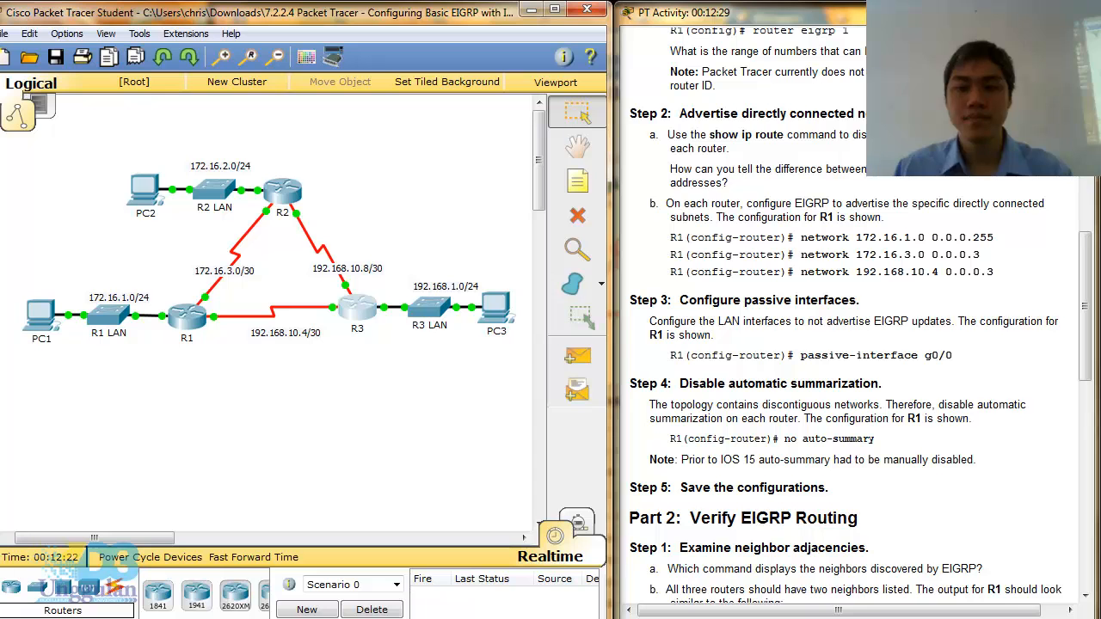
left_click_drag(950, 618, 950, 615)
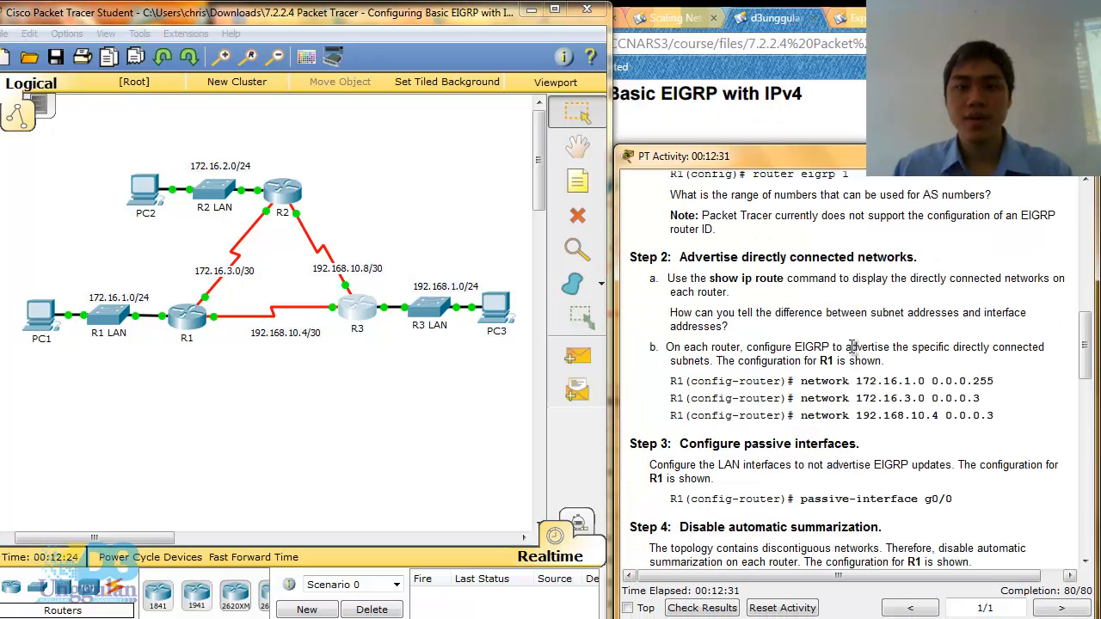
key("ctrl")
key("ctrl")
key("ctrl")
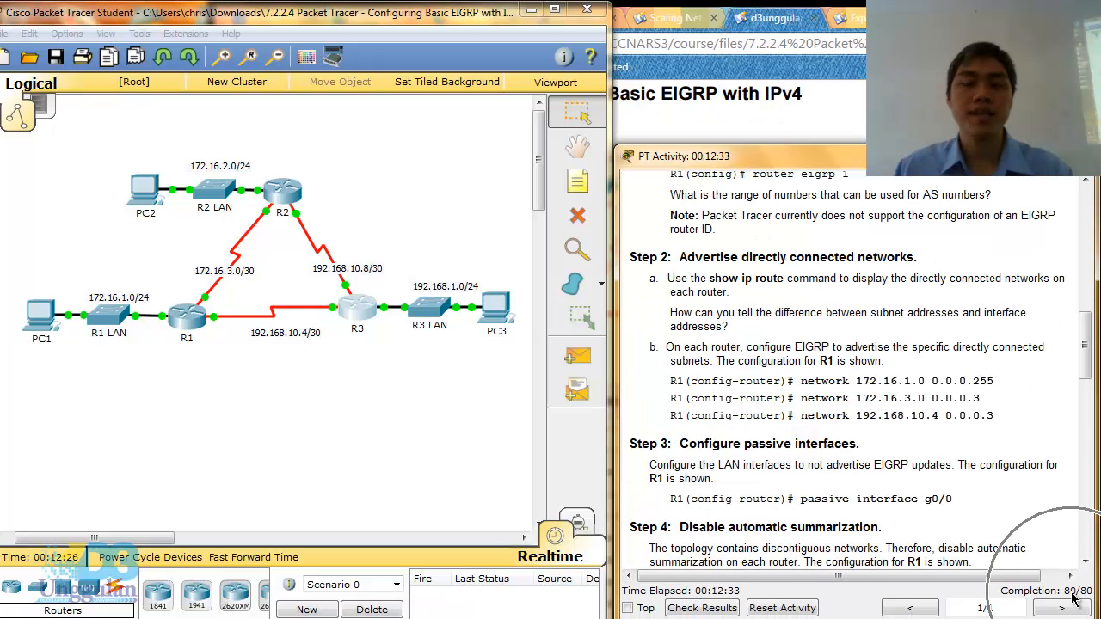
Read the Part 2 instructions on verifying EIGRP routing in the PT Activity window
scroll(797, 403, "down", 5)
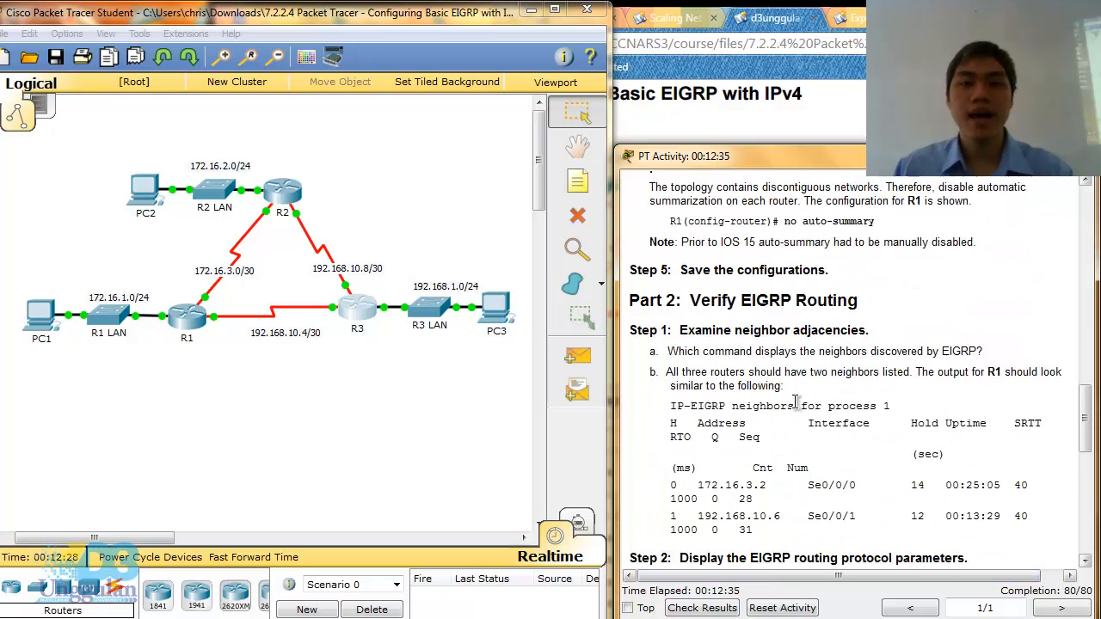
scroll(796, 403, "down", 4)
scroll(797, 403, "up", 4)
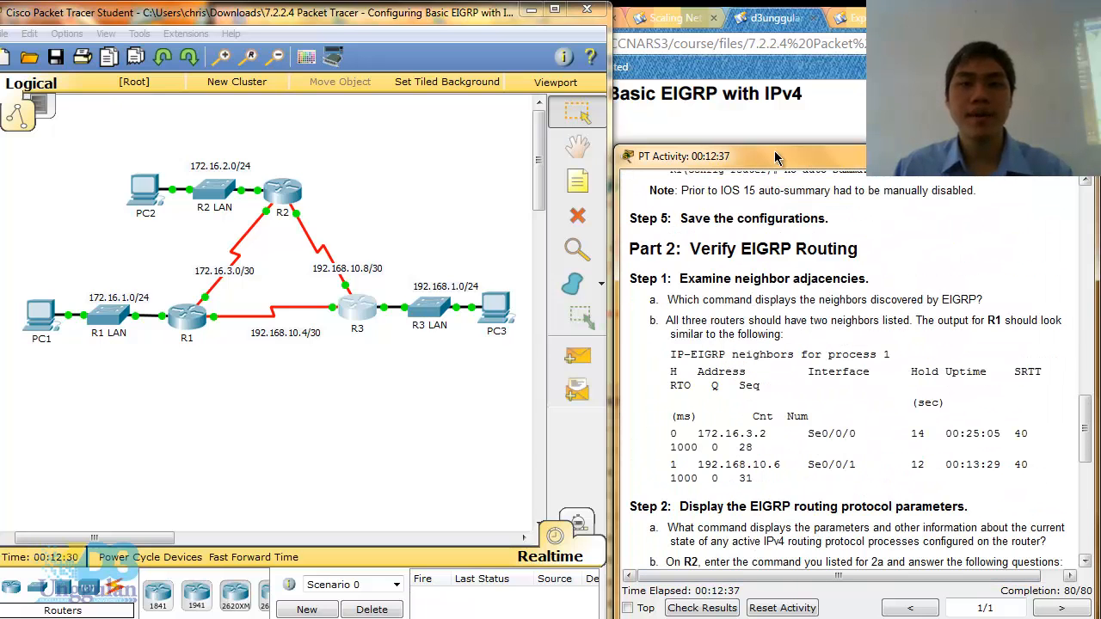
left_click_drag(776, 158, 748, 15)
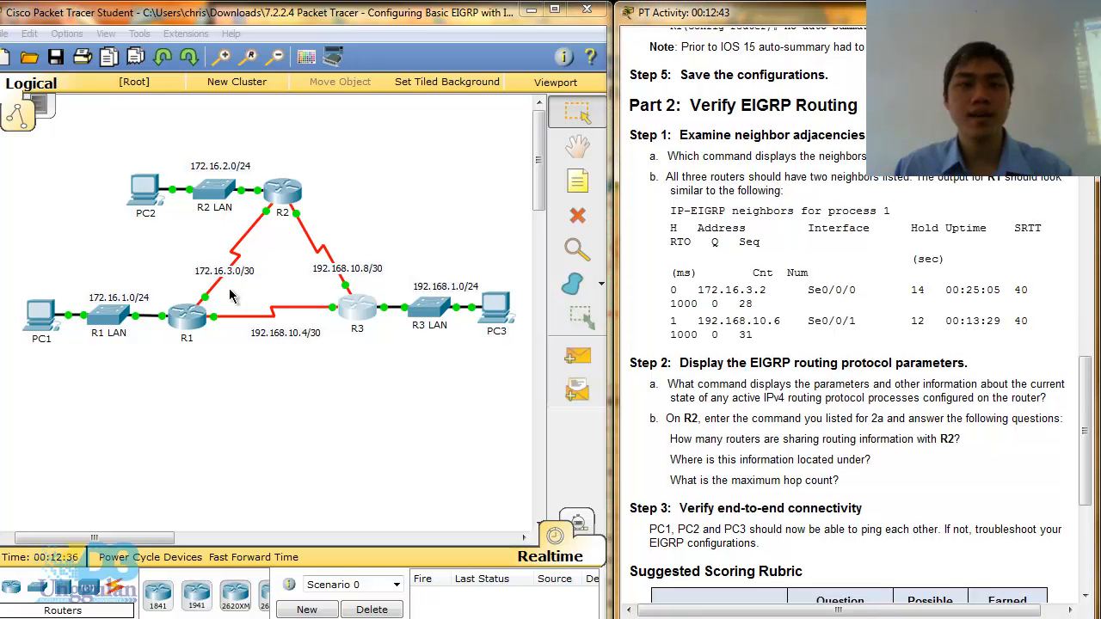
Open R1's command line and leave router configuration mode with end
left_click(187, 328)
left_click(186, 329)
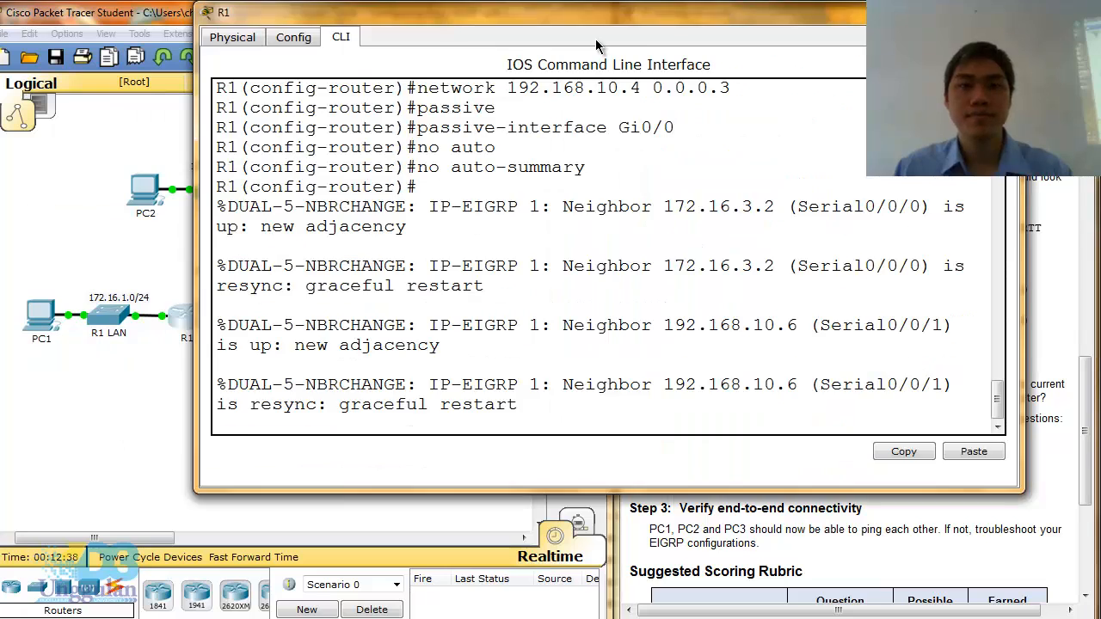
left_click_drag(620, 24, 465, 43)
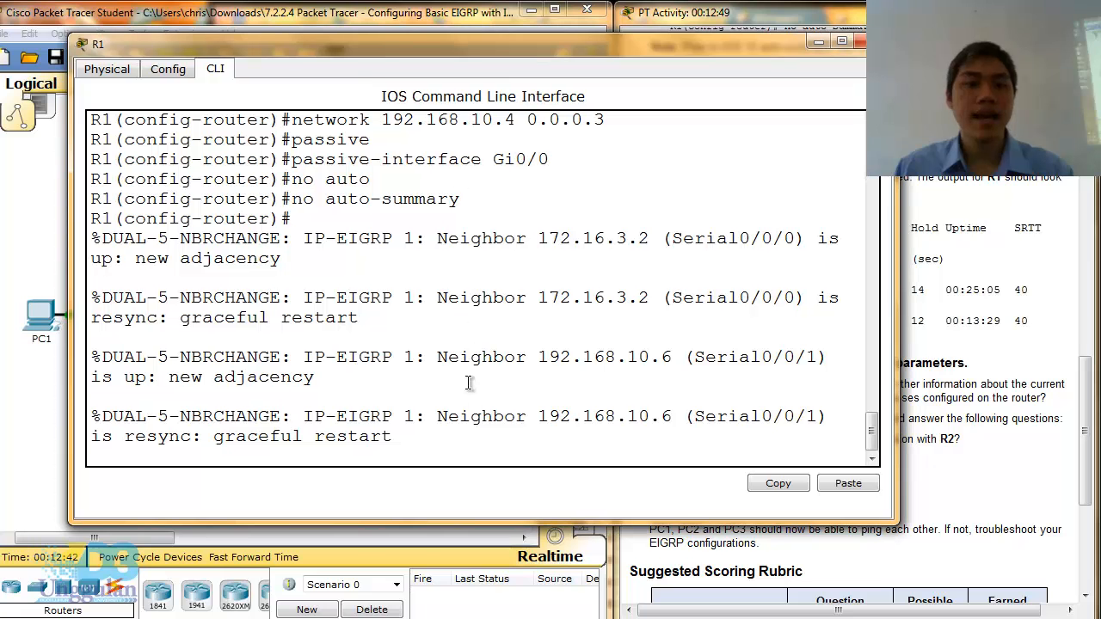
key("Return")
key("Return")
type("end")
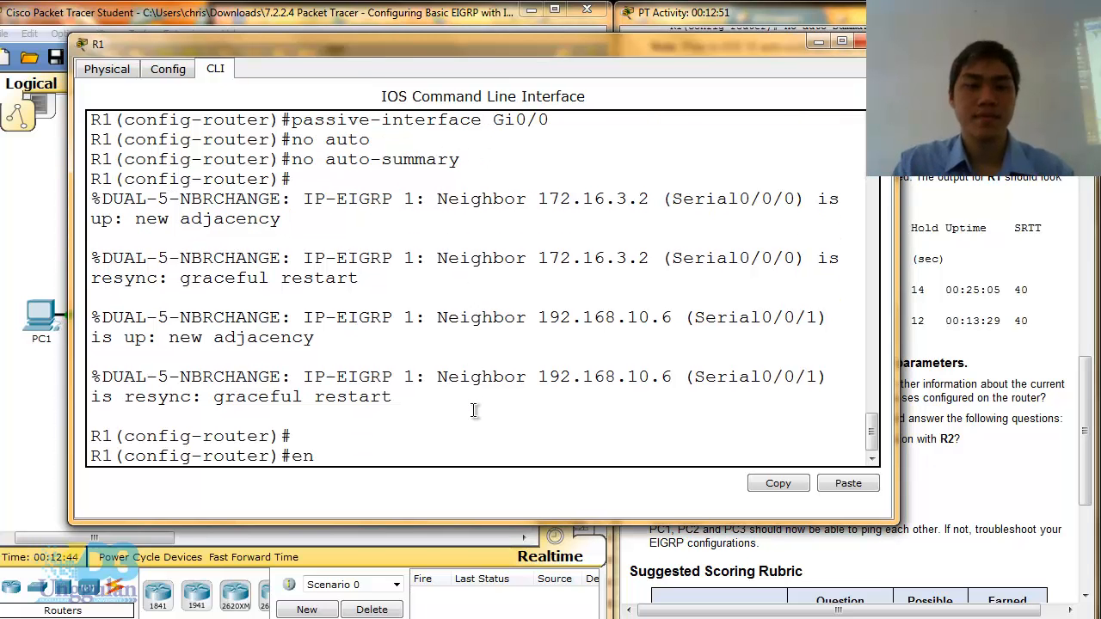
key("Return")
Display R1's EIGRP neighbors with show ip eigrp neighbors and widen the console so each neighbor entry fits on one line
type("show")
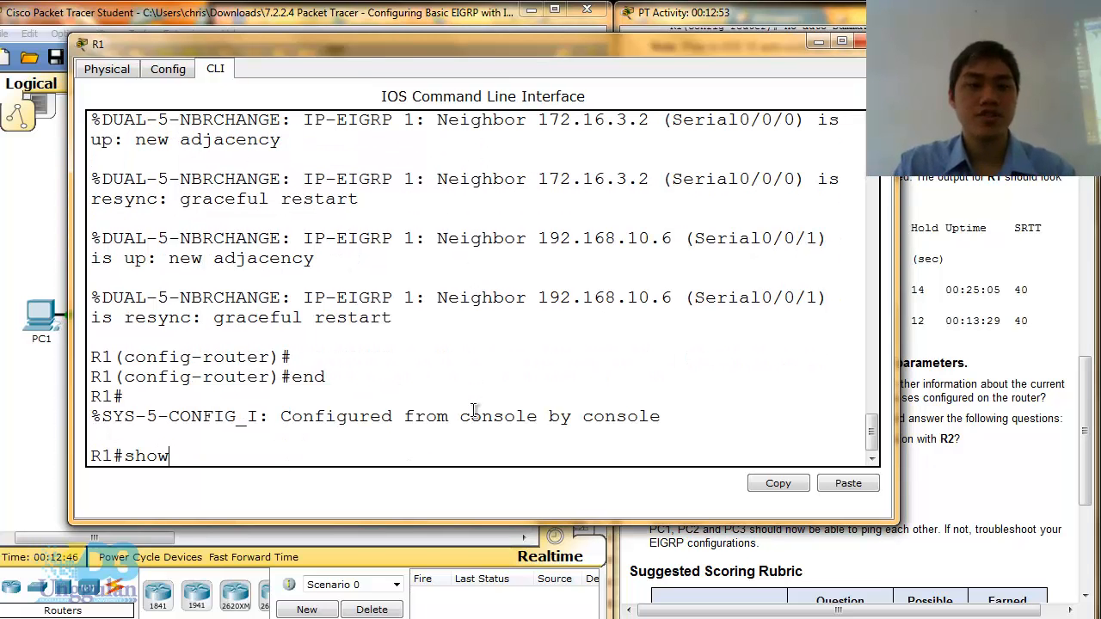
type(" ip eig")
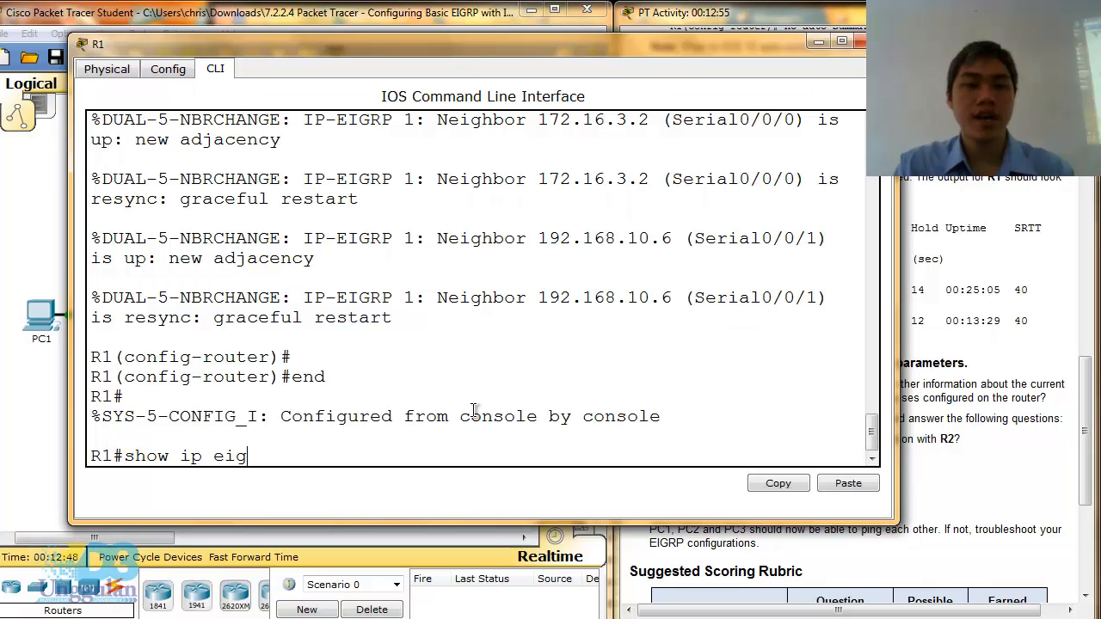
type("rp nei")
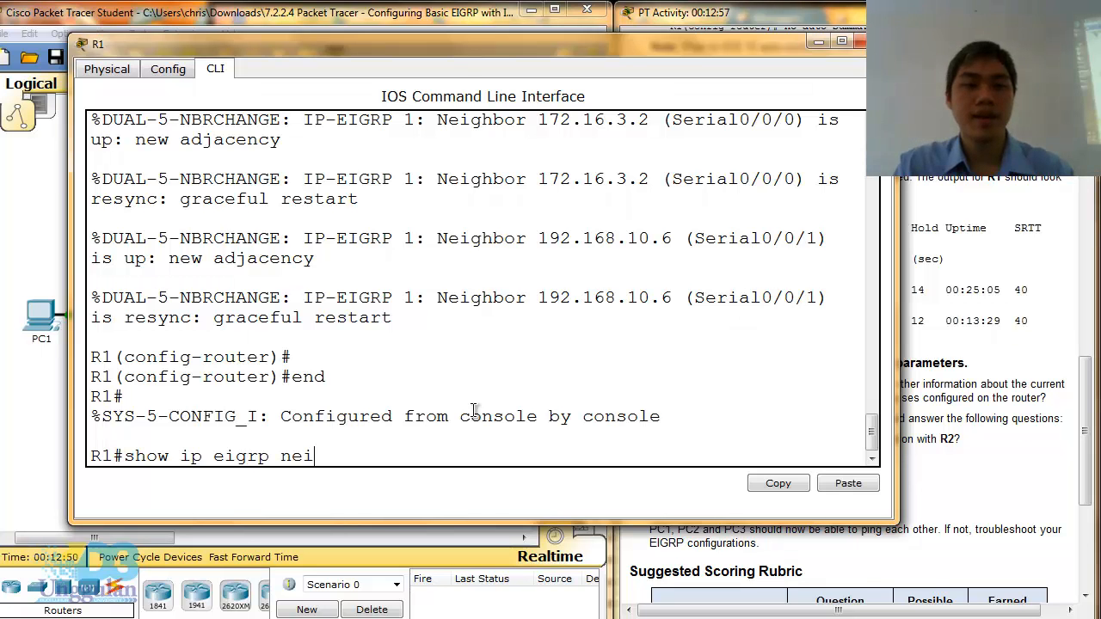
type("ghbors")
key("Return")
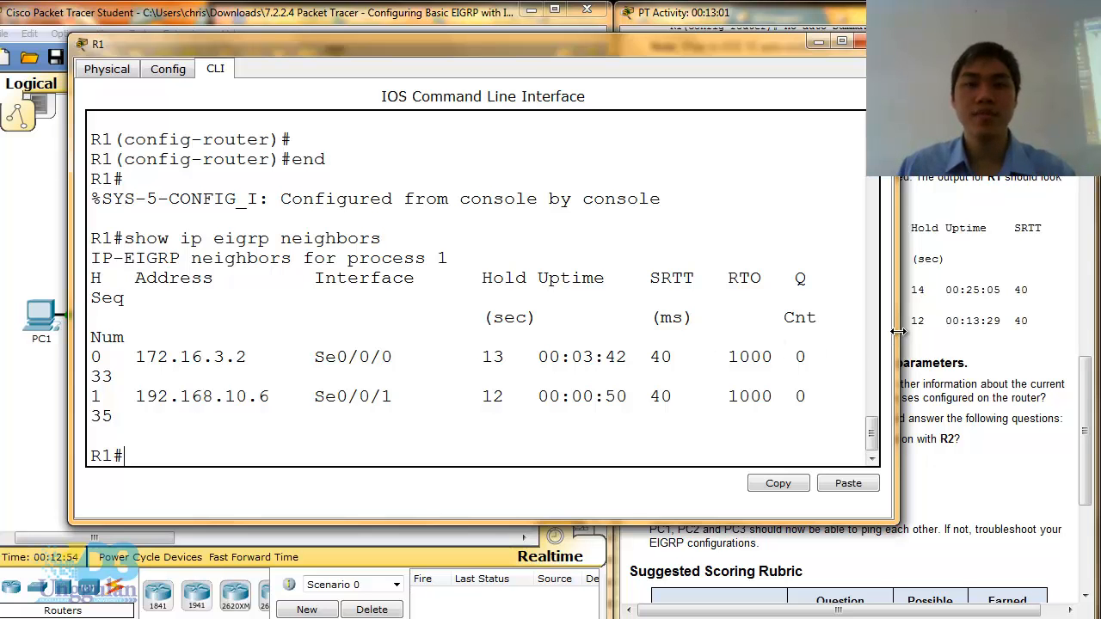
left_click_drag(898, 332, 997, 332)
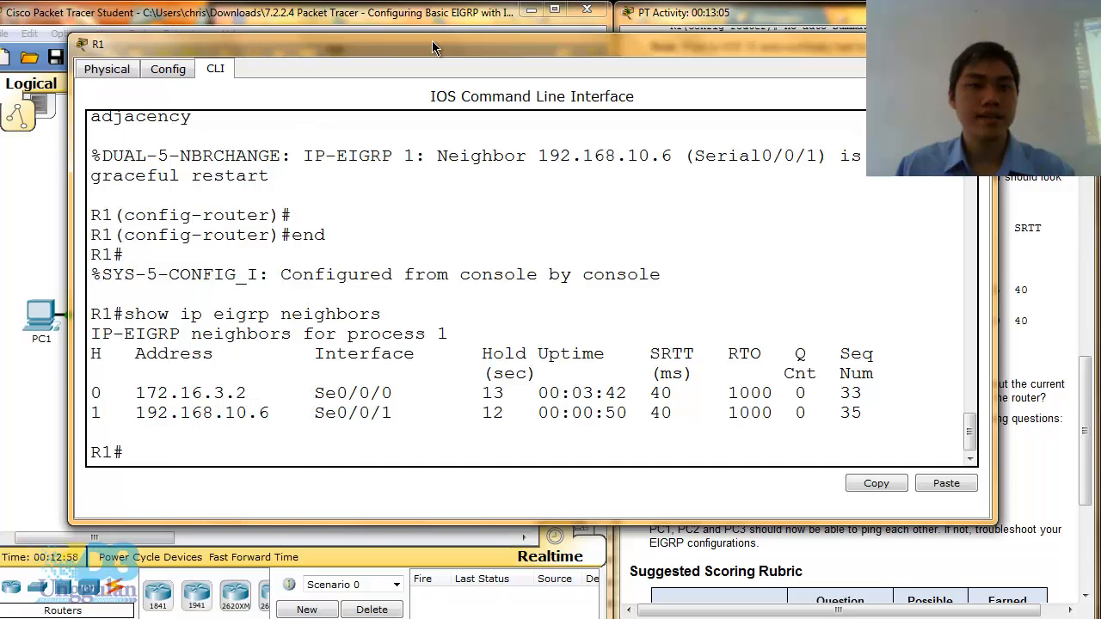
left_click_drag(432, 41, 715, 17)
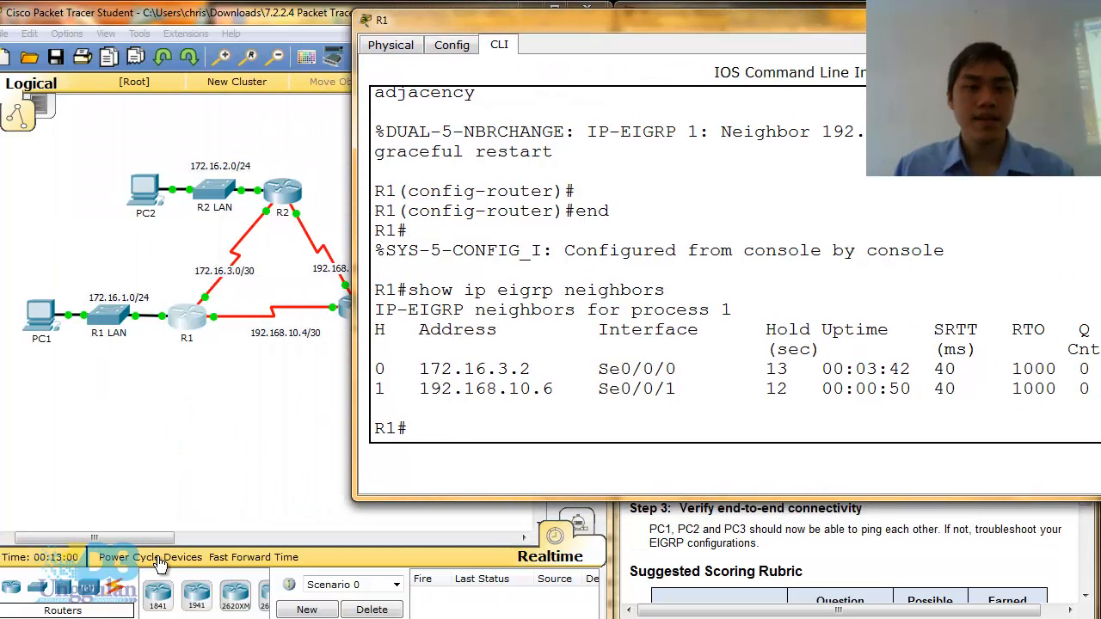
Mark neighbor 0's address, interface and hold time in red ink, circle R2, and link Se0/0/0 to R1's port in the topology
left_click(99, 618)
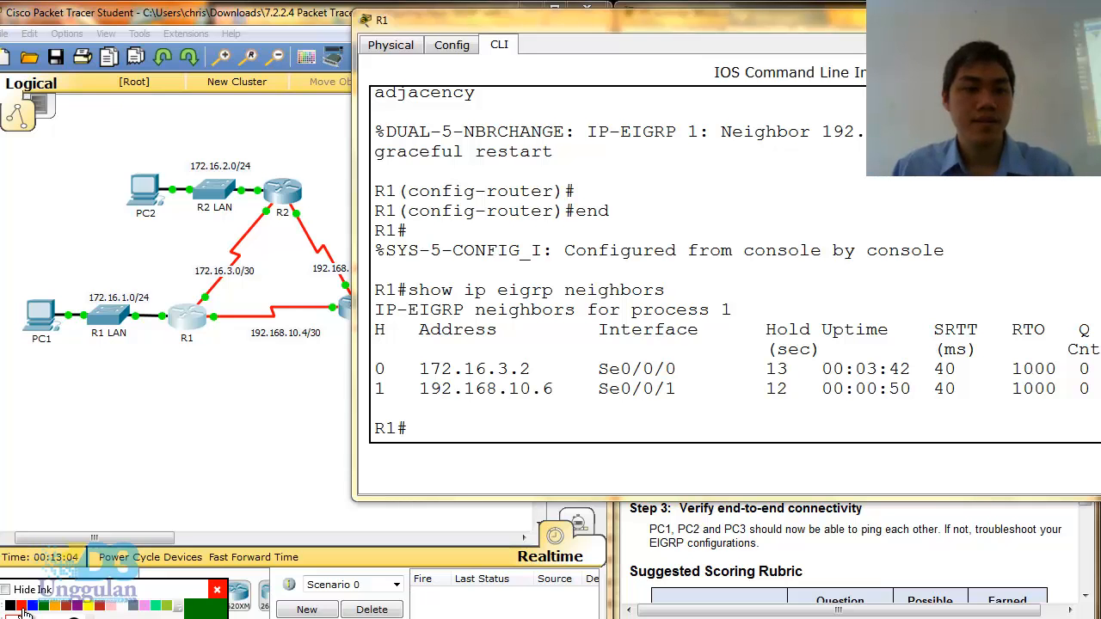
left_click(22, 606)
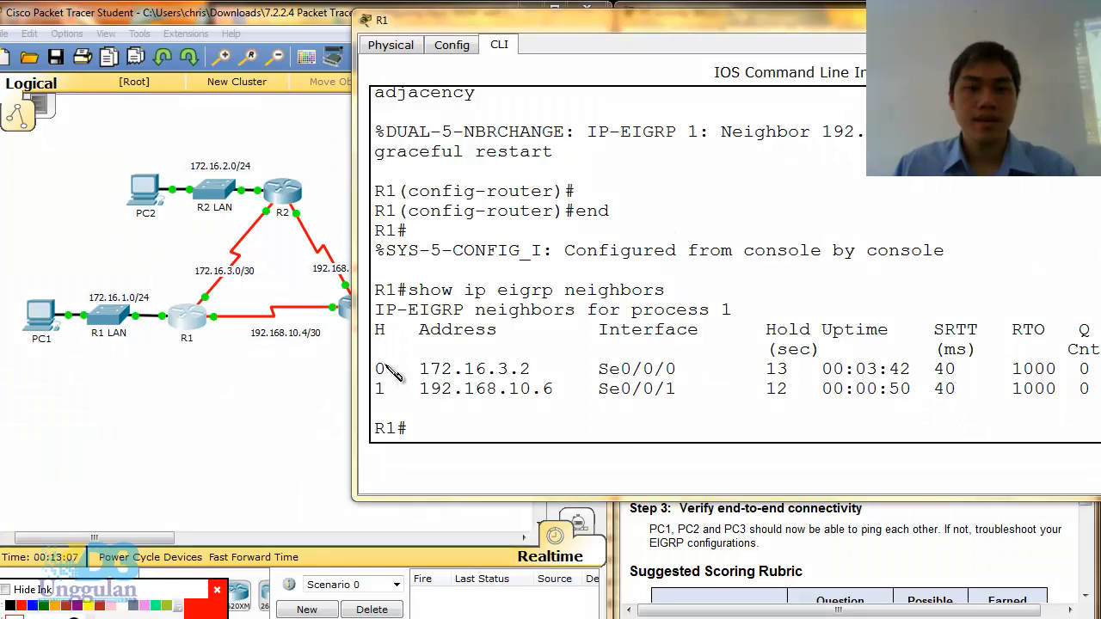
mouse_move(379, 364)
left_mouse_down()
mouse_move(382, 374)
mouse_move(374, 365)
mouse_move(535, 375)
left_mouse_up()
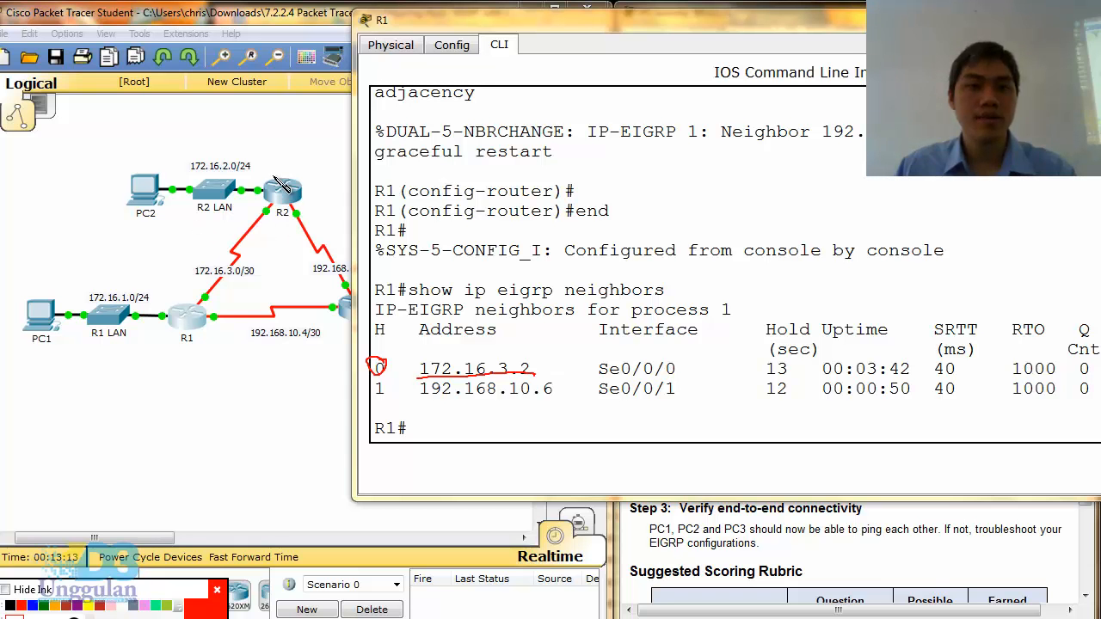
mouse_move(283, 168)
left_mouse_down()
mouse_move(264, 206)
mouse_move(312, 202)
mouse_move(289, 167)
left_mouse_up()
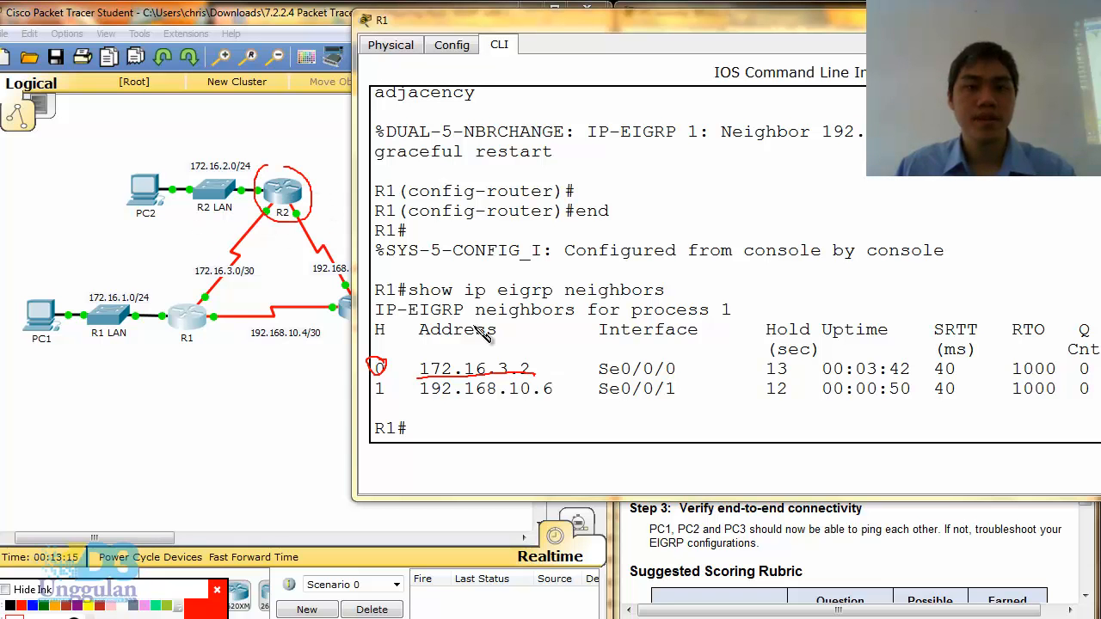
mouse_move(601, 376)
left_mouse_down()
mouse_move(676, 374)
mouse_move(526, 464)
mouse_move(286, 402)
mouse_move(231, 320)
left_mouse_up()
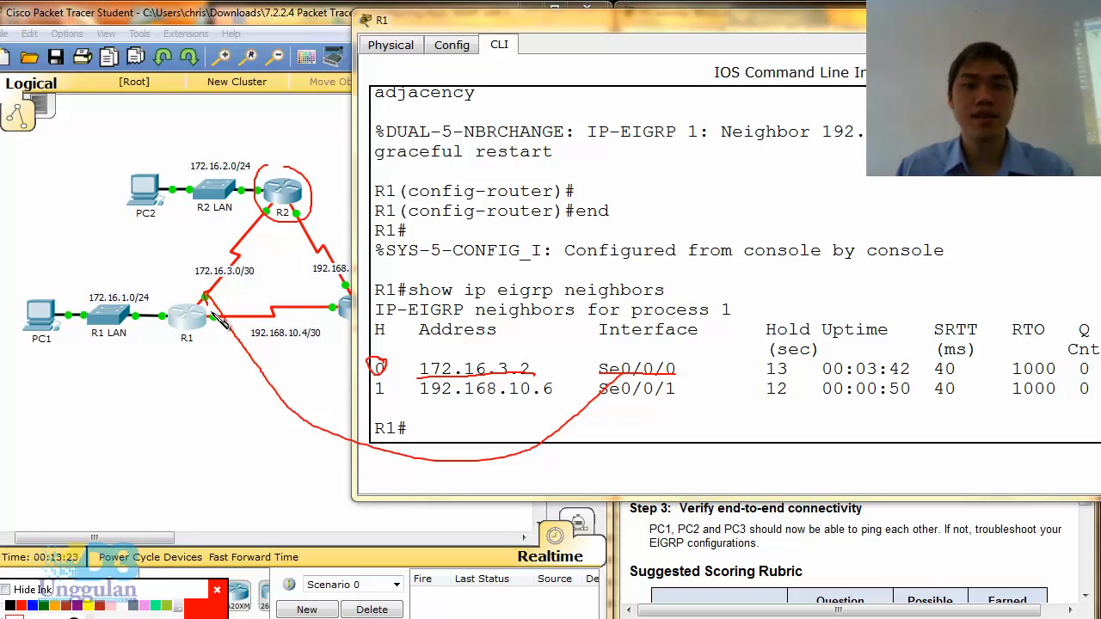
mouse_move(786, 349)
left_mouse_down()
mouse_move(761, 358)
mouse_move(773, 381)
mouse_move(797, 375)
mouse_move(791, 357)
mouse_move(779, 361)
left_mouse_up()
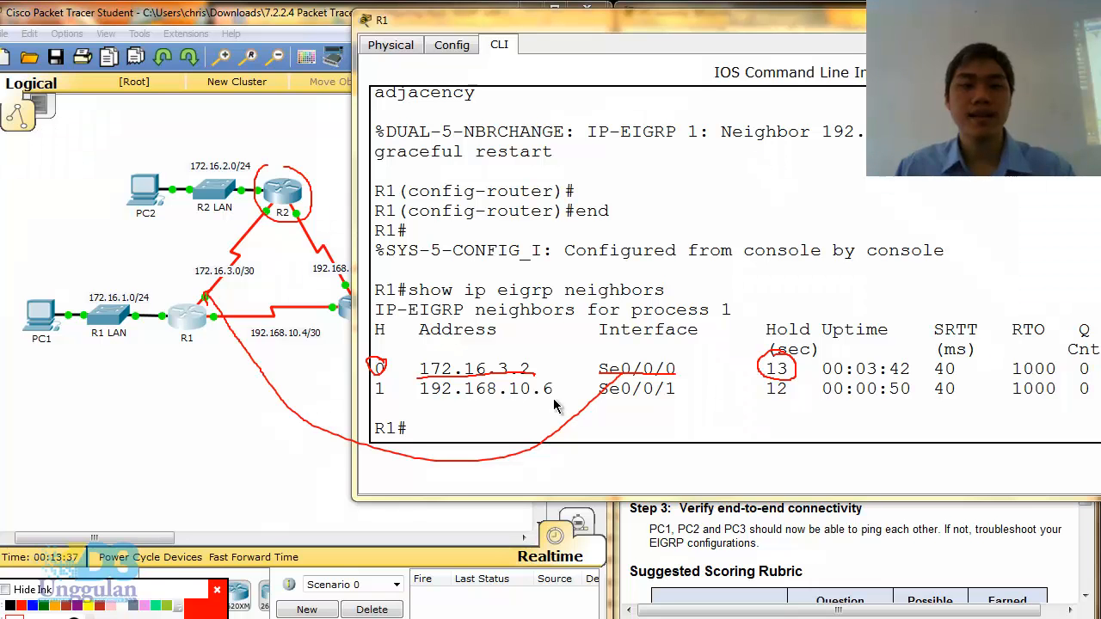
Rerun show ip eigrp neighbors on R1 repeatedly to watch how the neighbors' hold timers change
key("Up")
key("Return")
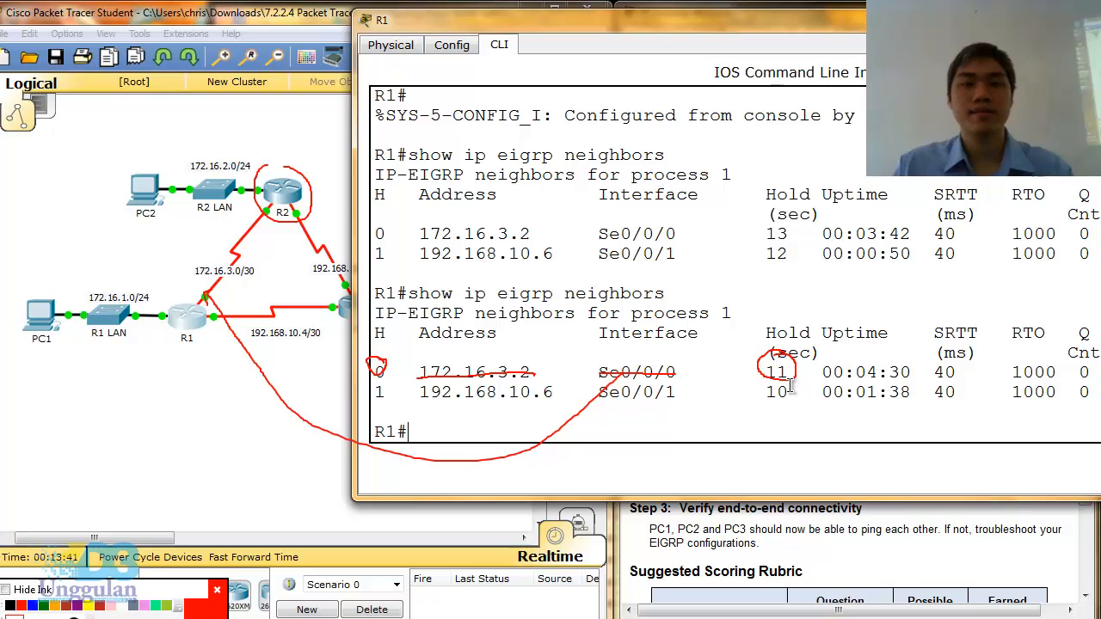
key("Up")
key("Return")
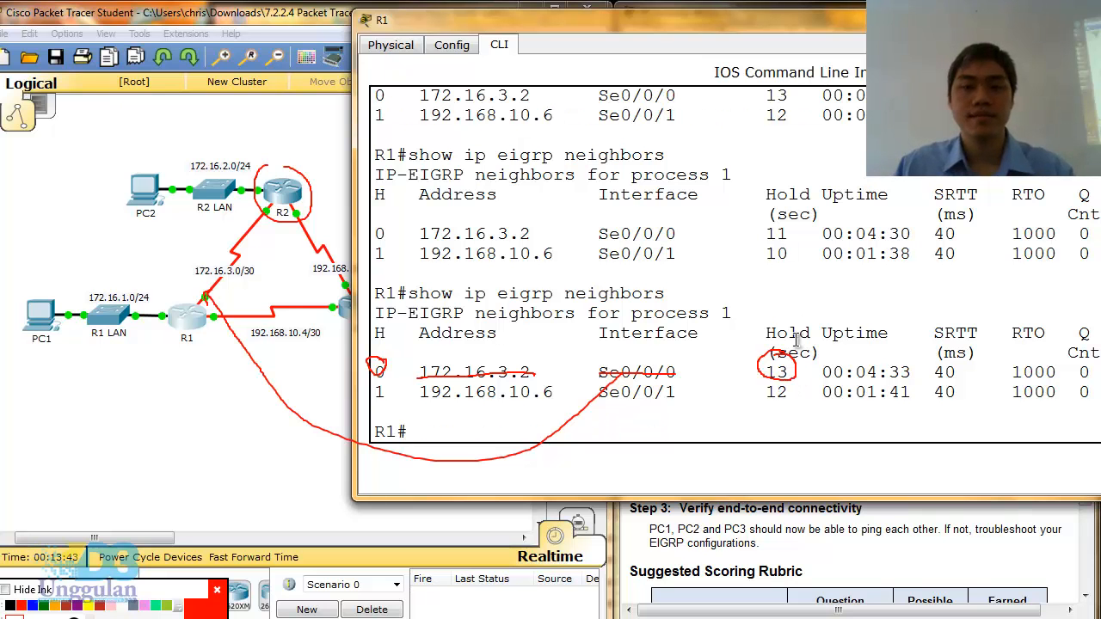
key("Up")
key("Return")
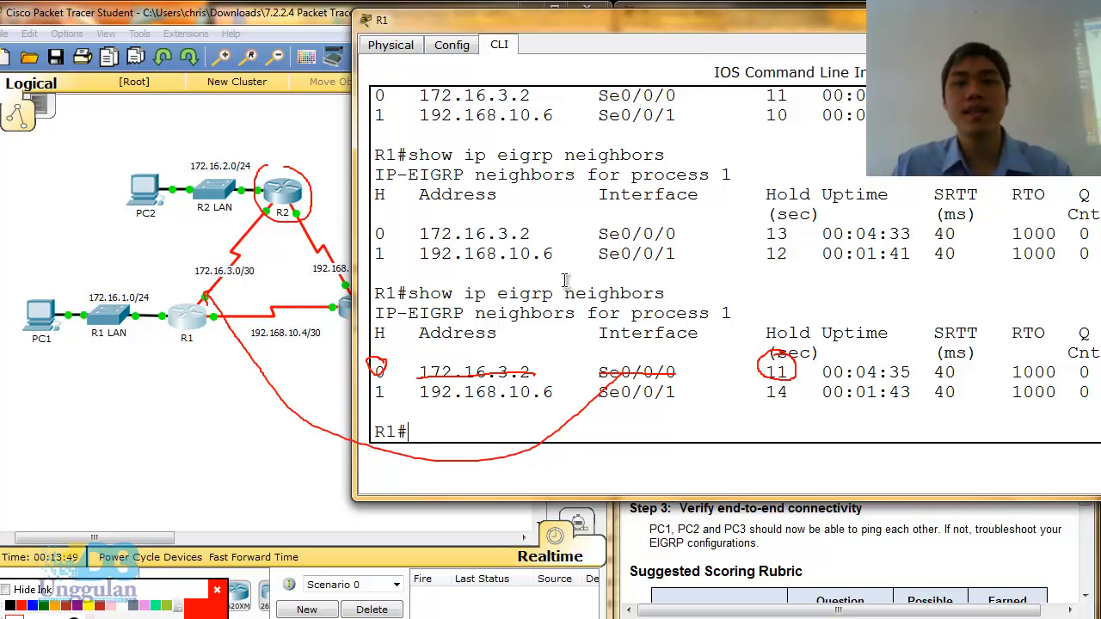
key("Up")
key("Return")
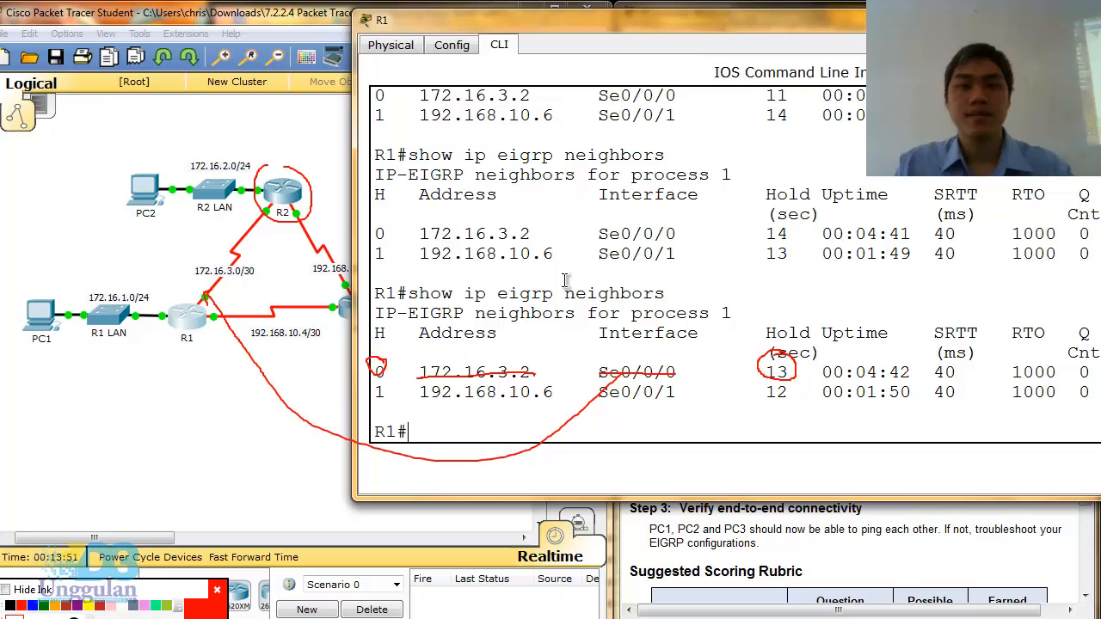
key("Up")
key("Return")
key("Up")
key("Return")
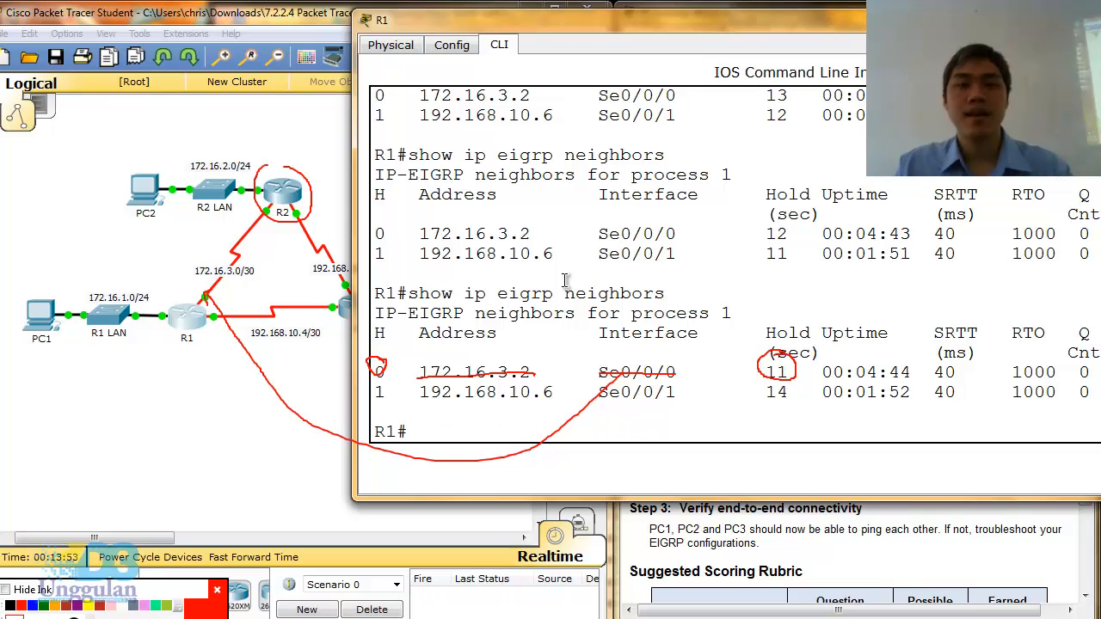
key("Up")
key("Return")
key("Up")
key("Return")
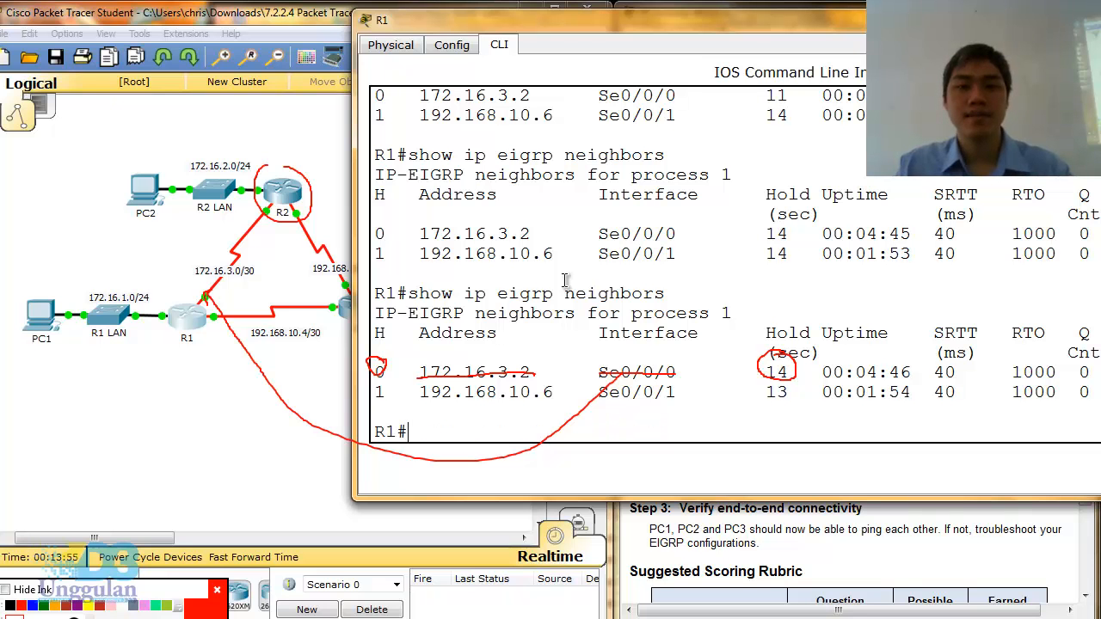
key("Up")
key("Return")
key("Up")
key("Return")
key("Up")
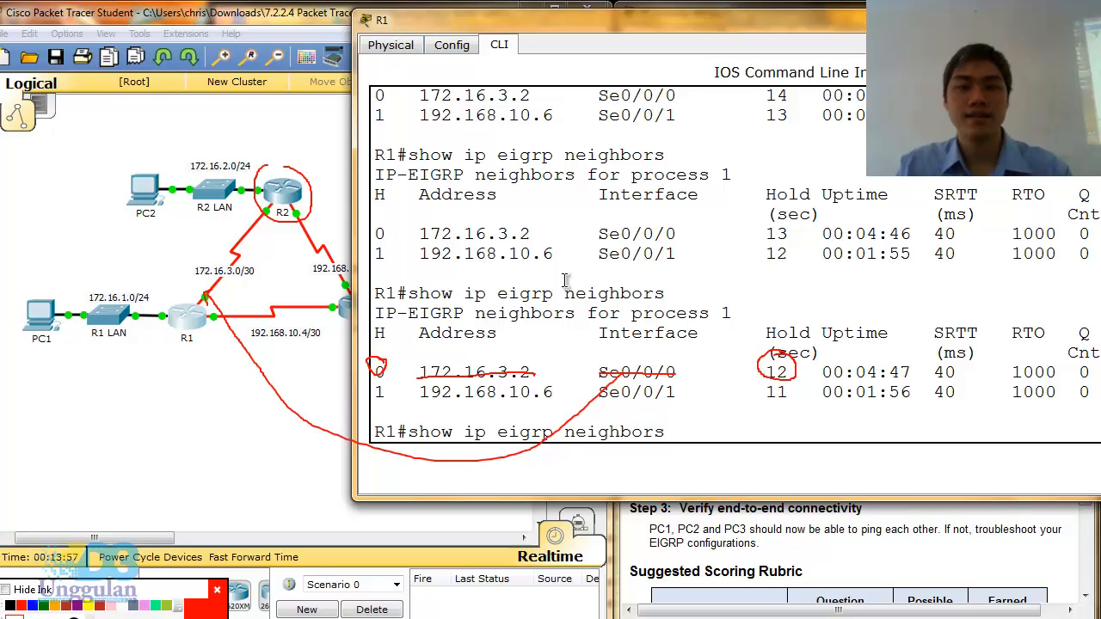
key("Return")
key("Up")
key("Return")
key("Up")
key("Return")
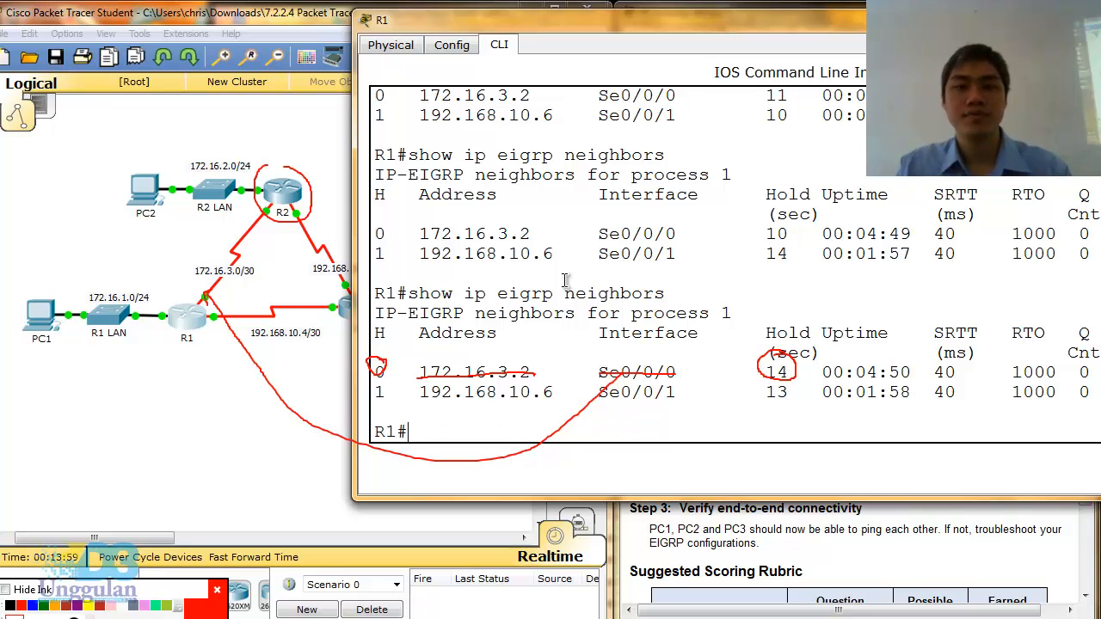
Repeat show ip eigrp neighbors on R1 several more times and highlight neighbor 0's hold time and uptime in the last output
key("Up")
key("Return")
key("Up")
key("Return")
key("Up")
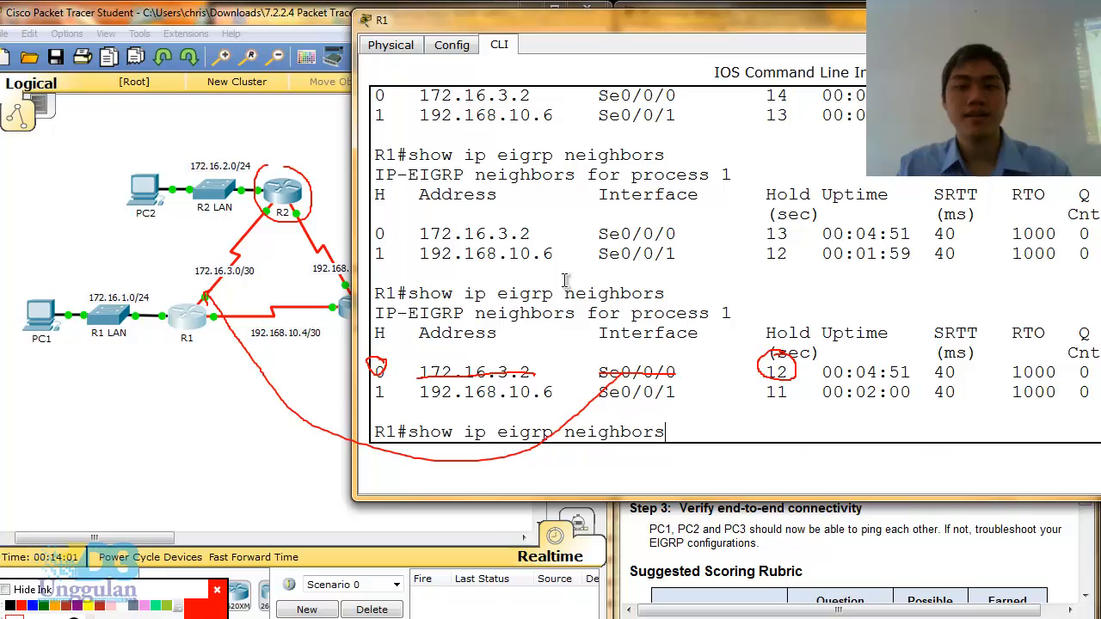
key("Return")
key("Up")
key("Return")
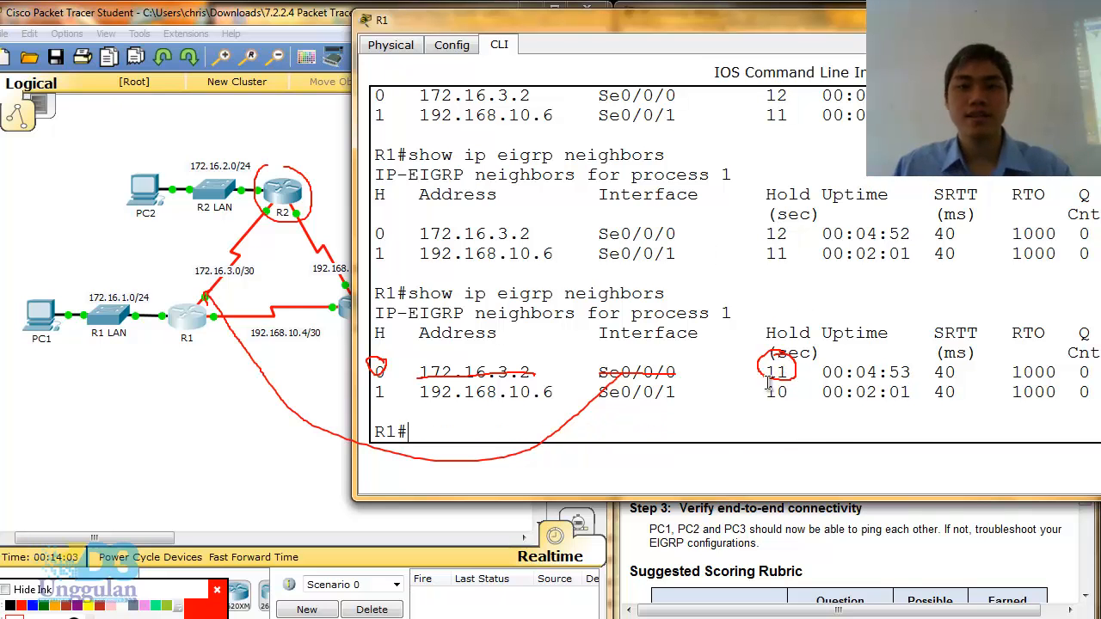
key("ctrl")
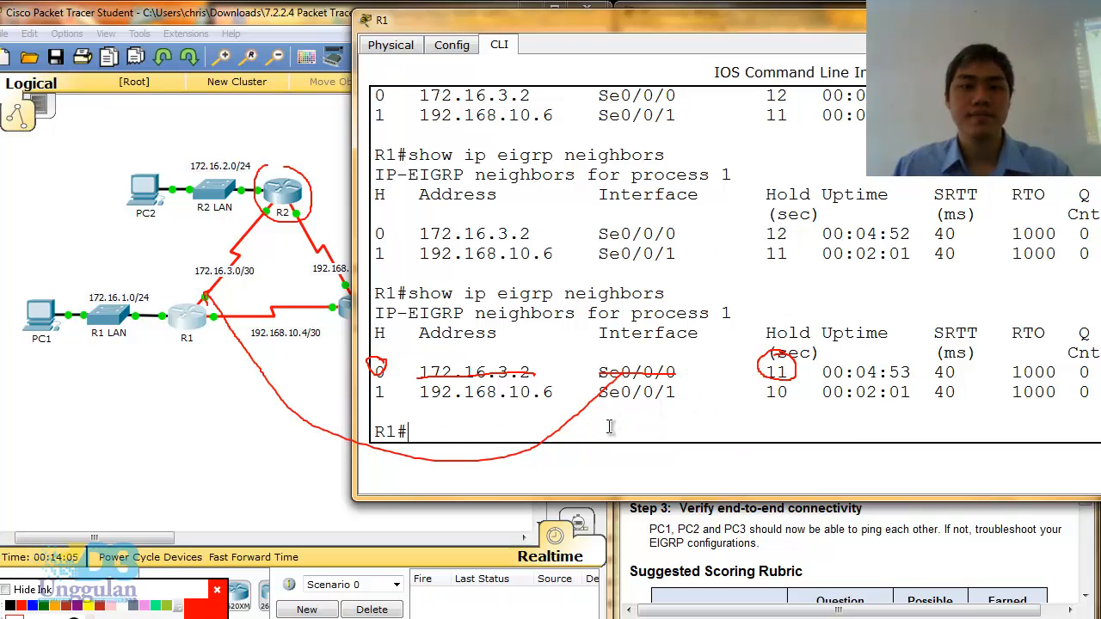
key("Up")
key("Return")
key("Up")
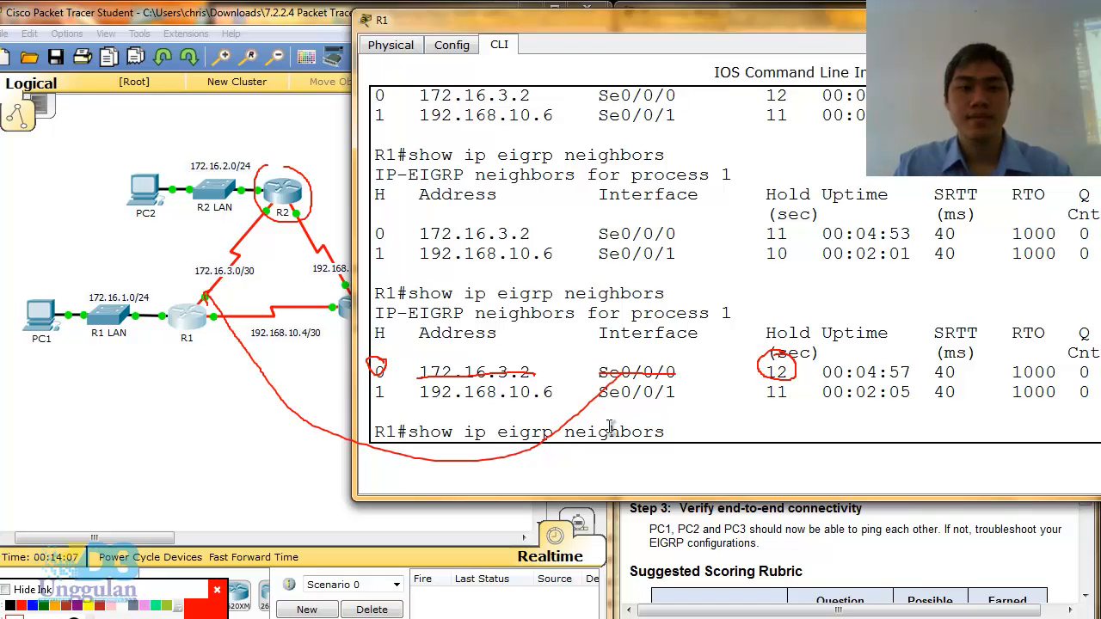
key("Return")
key("Up")
key("Return")
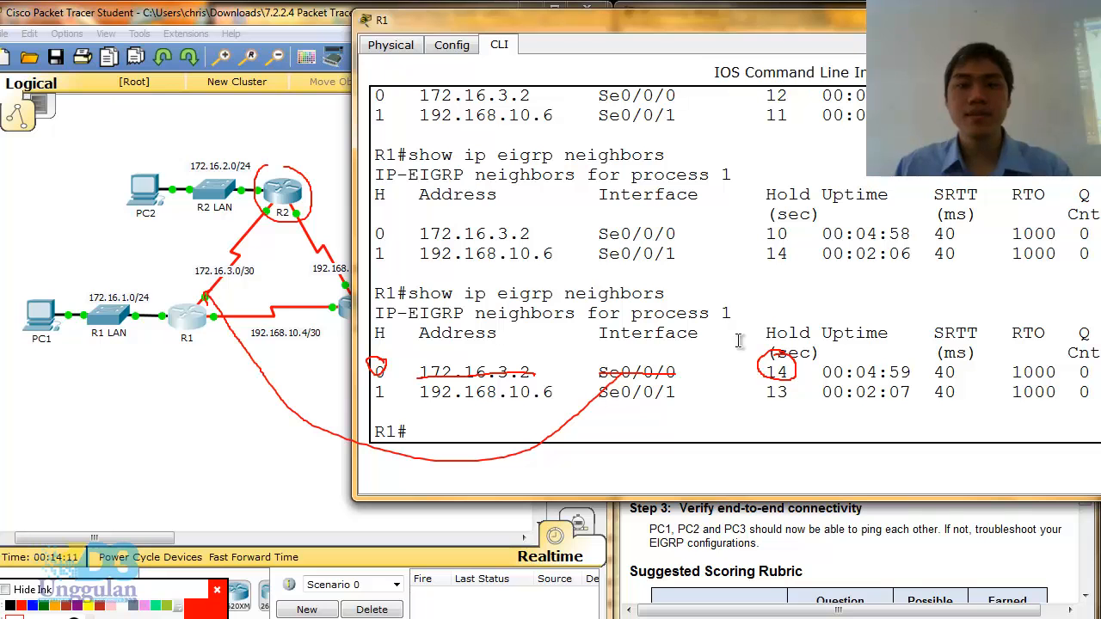
left_click_drag(789, 371, 768, 370)
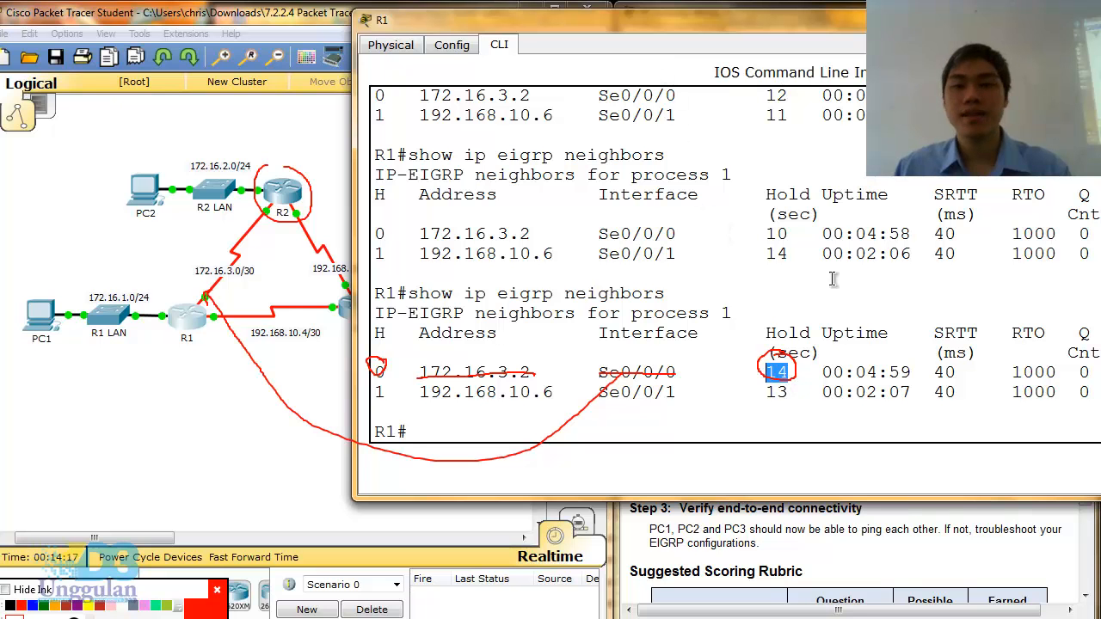
left_click_drag(914, 372, 826, 370)
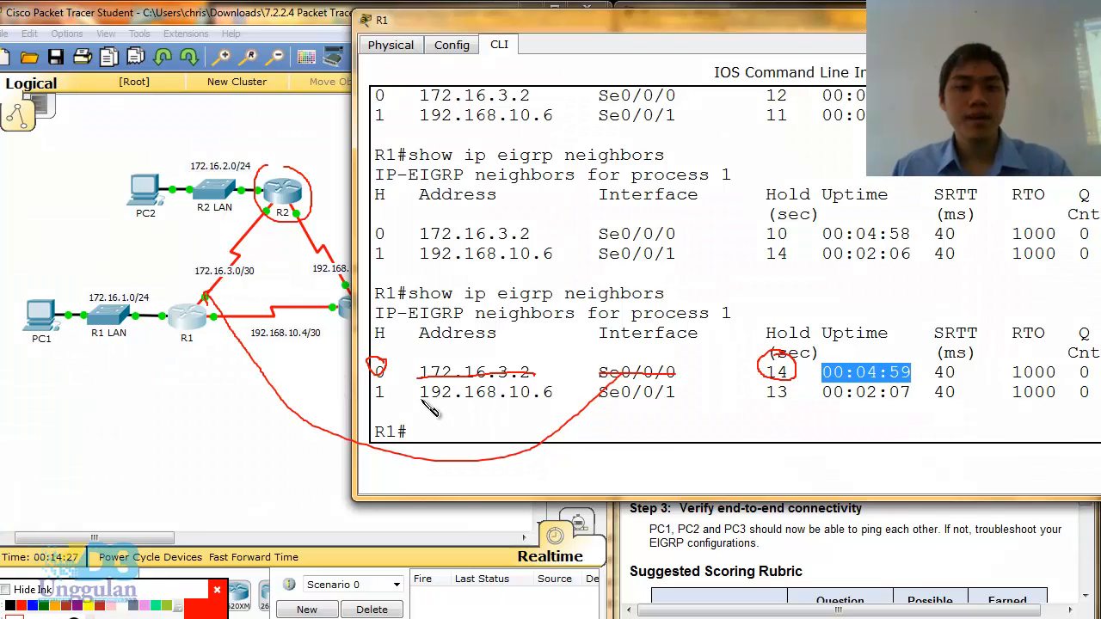
Mark neighbor 1's number, address, interface and hold time in red ink, circle R3, and link Se0/0/1 to R1's port in the topology
mouse_move(389, 389)
left_mouse_down()
mouse_move(383, 408)
mouse_move(560, 401)
left_mouse_up()
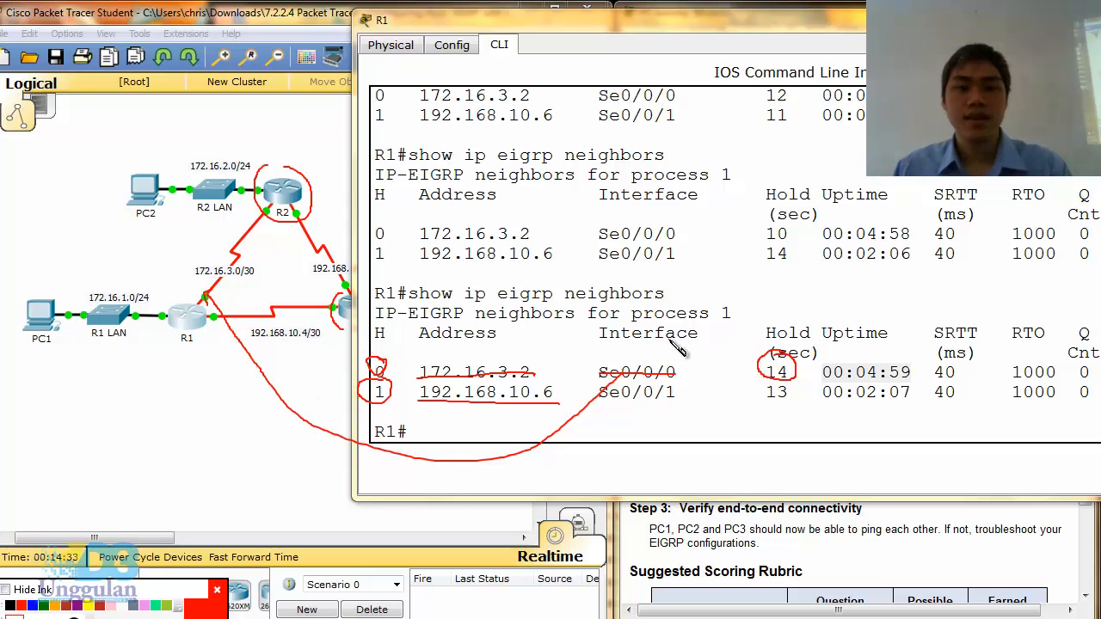
mouse_move(600, 402)
left_mouse_down()
mouse_move(676, 402)
mouse_move(499, 480)
left_mouse_up()
mouse_move(419, 482)
left_mouse_down()
mouse_move(225, 348)
mouse_move(232, 342)
left_mouse_up()
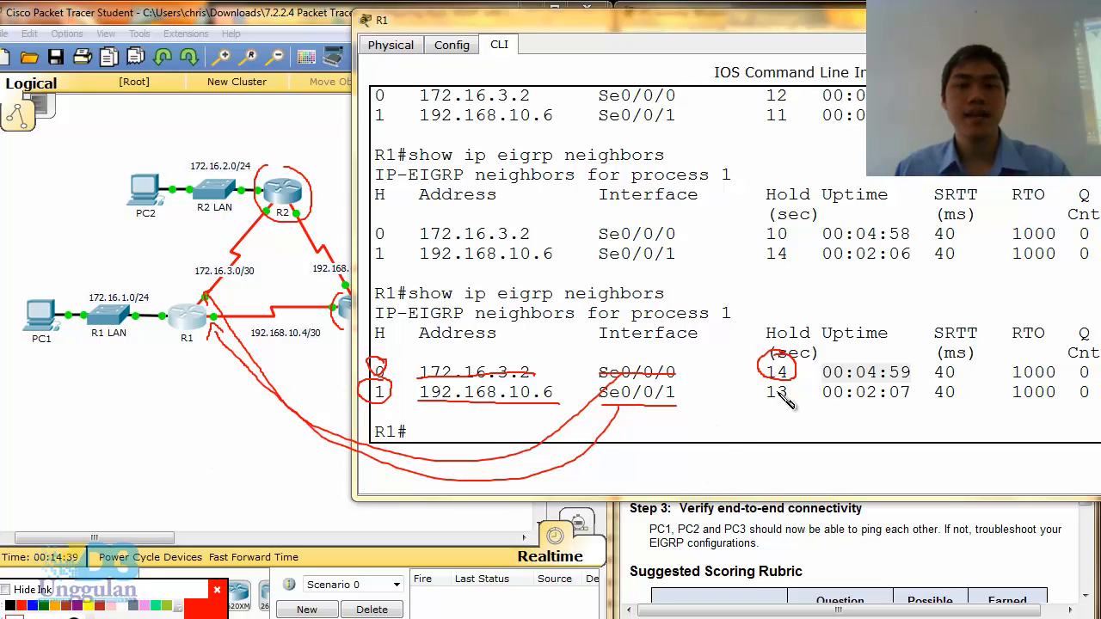
left_click_drag(772, 384, 688, 390)
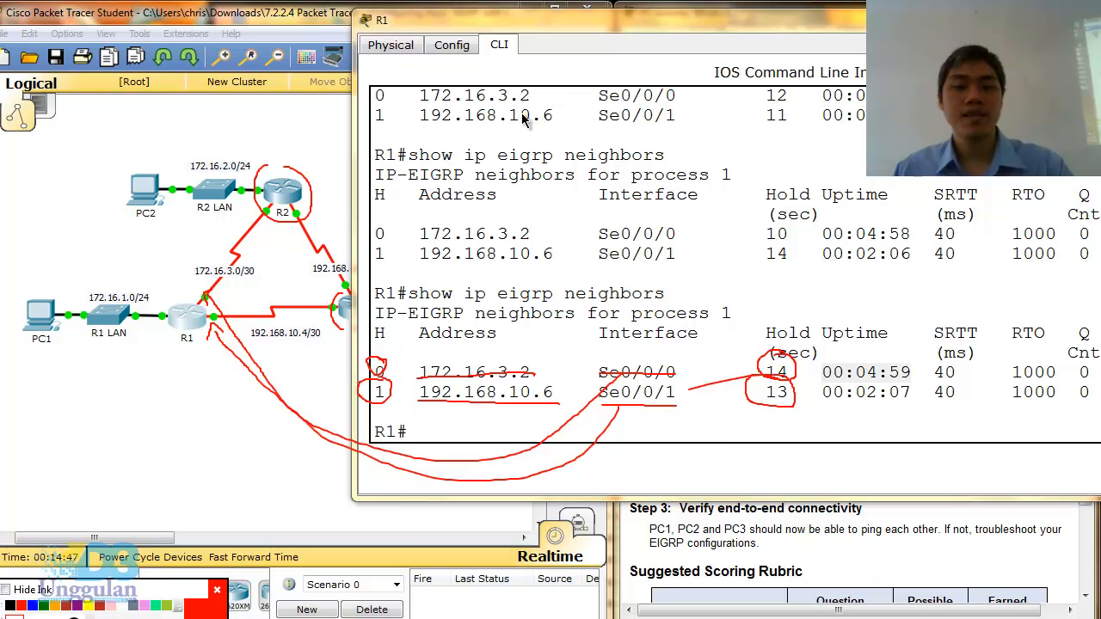
Clear the red ink annotations and display R1's routing table with show ip route
key("ctrl+shift+6")
left_click_drag(617, 36, 478, 80)
left_click(474, 466)
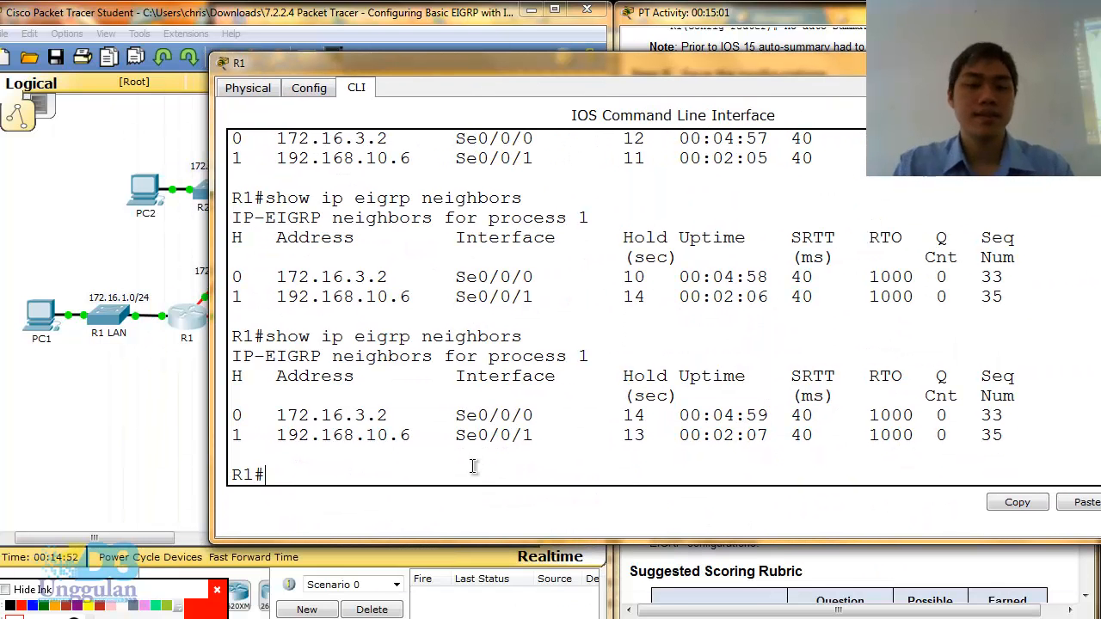
type("sho")
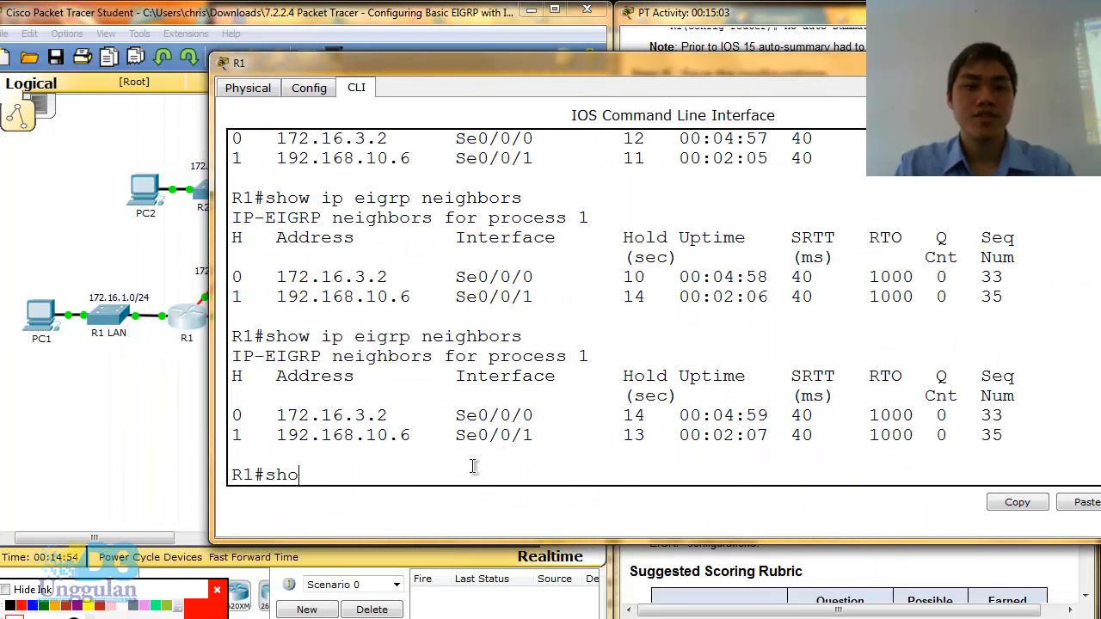
type("w ip route")
key("Return")
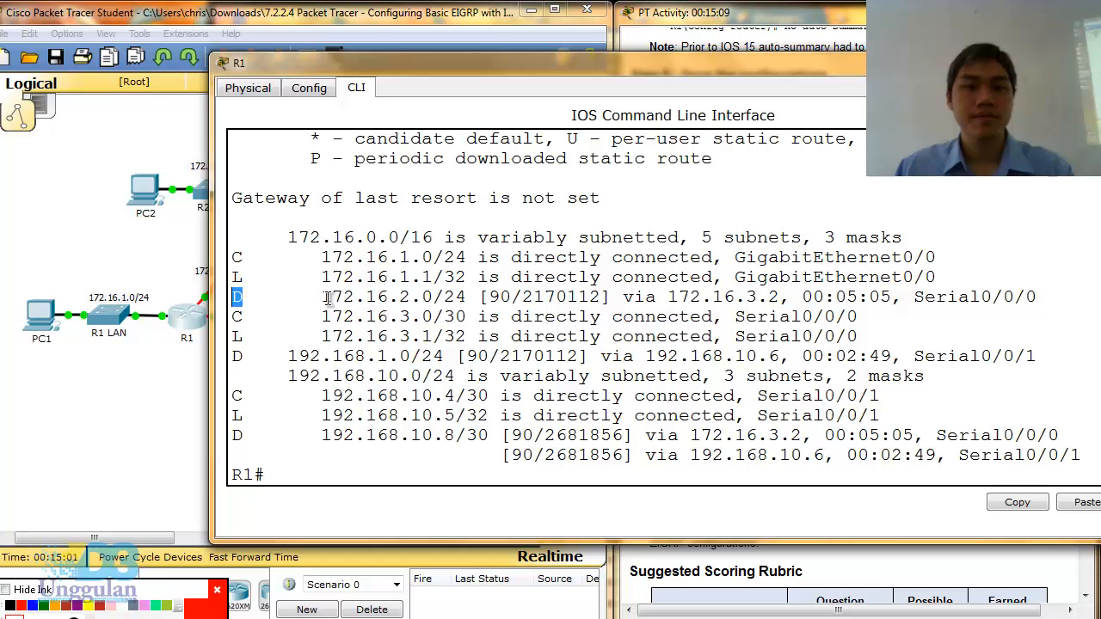
Highlight the EIGRP (D) route entries in R1's routing table and compare 192.168.10.8/30 with the directly connected 192.168.10.4/30 and 192.168.10.5/32 entries
left_click_drag(322, 296, 463, 296)
left_click_drag(244, 358, 227, 358)
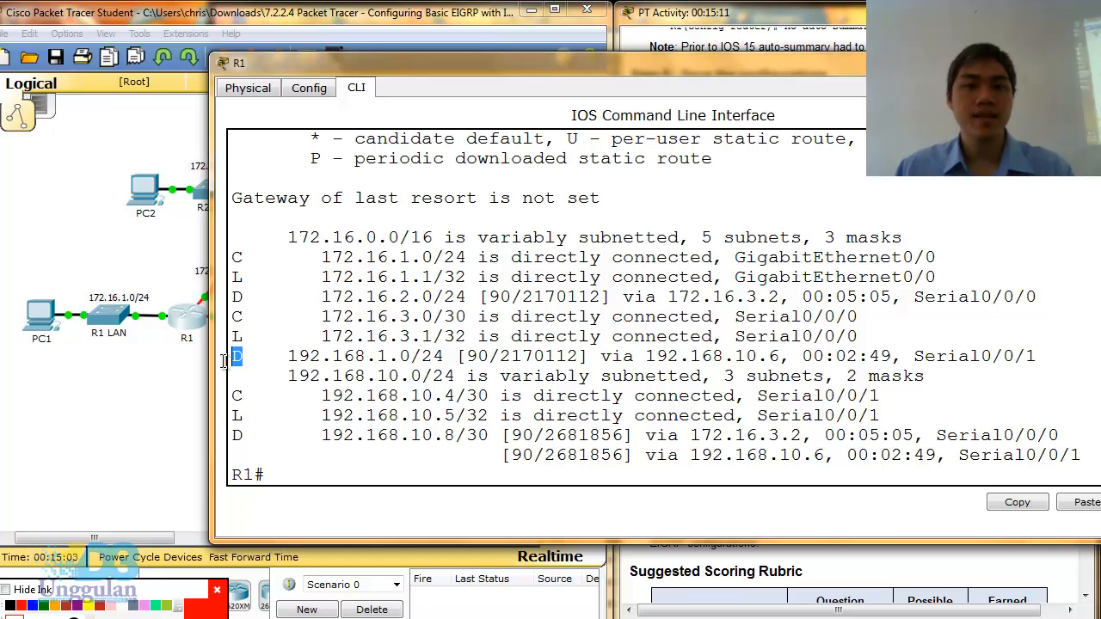
left_click_drag(465, 376, 290, 382)
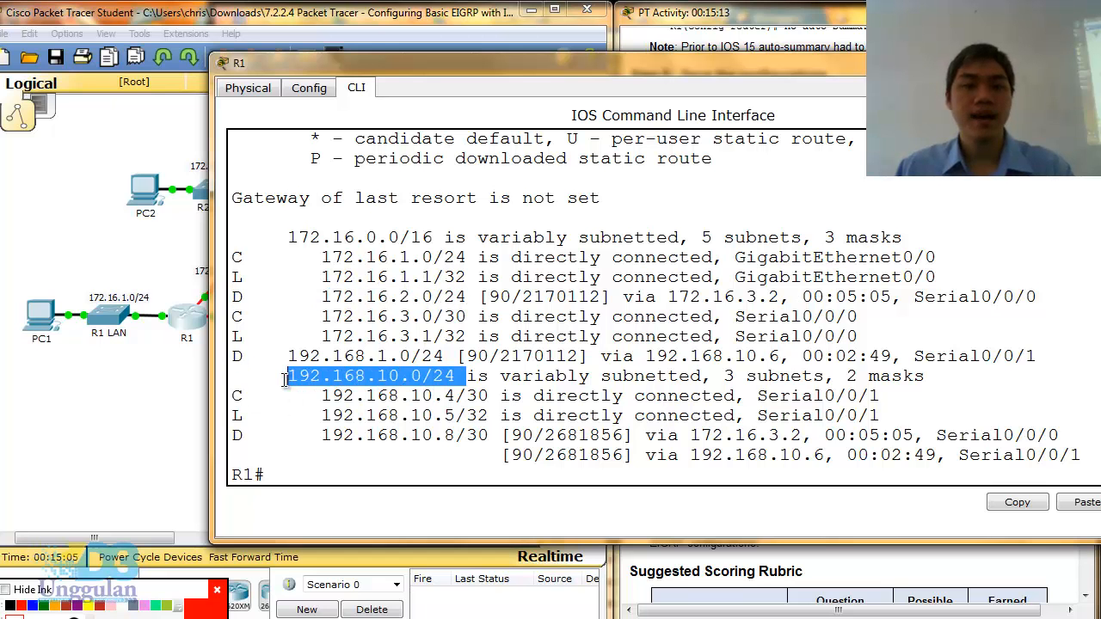
left_click_drag(241, 440, 218, 439)
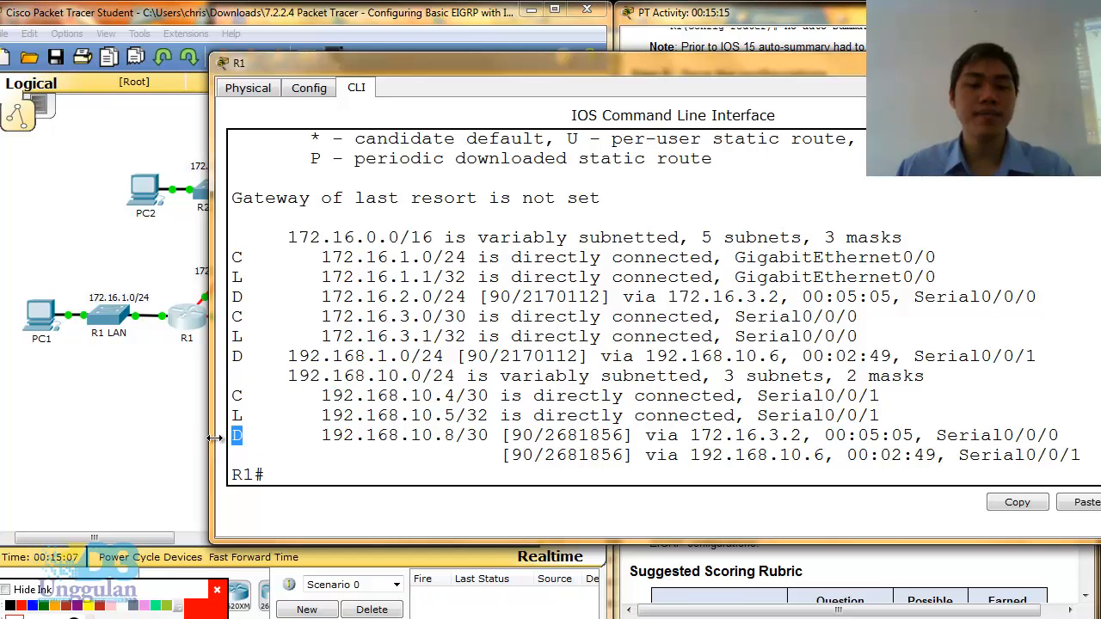
left_click(482, 444)
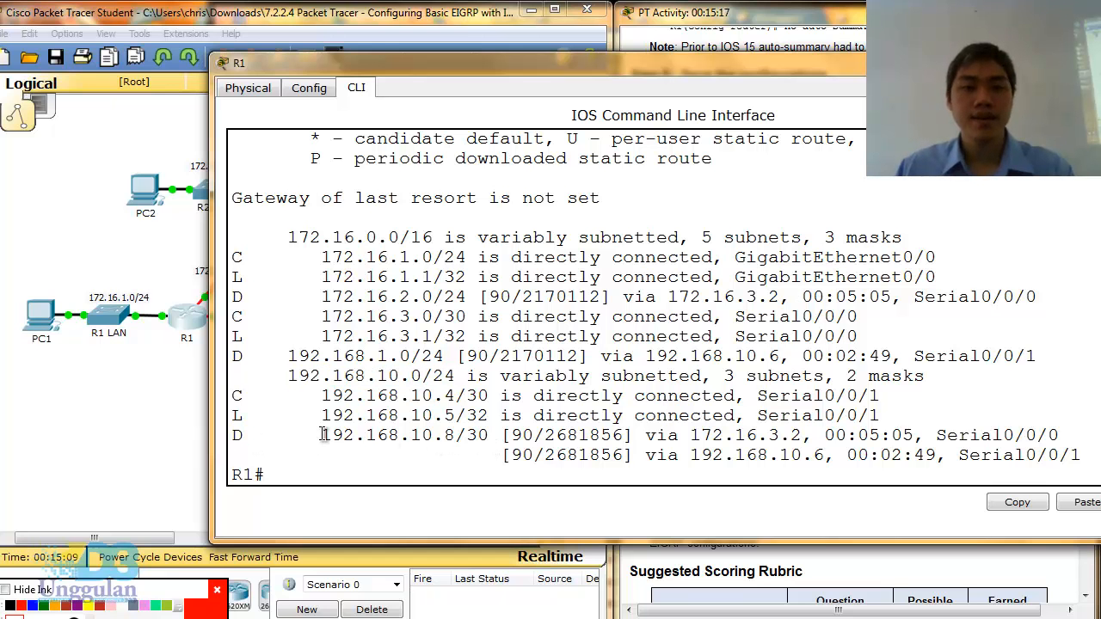
left_click_drag(321, 436, 495, 436)
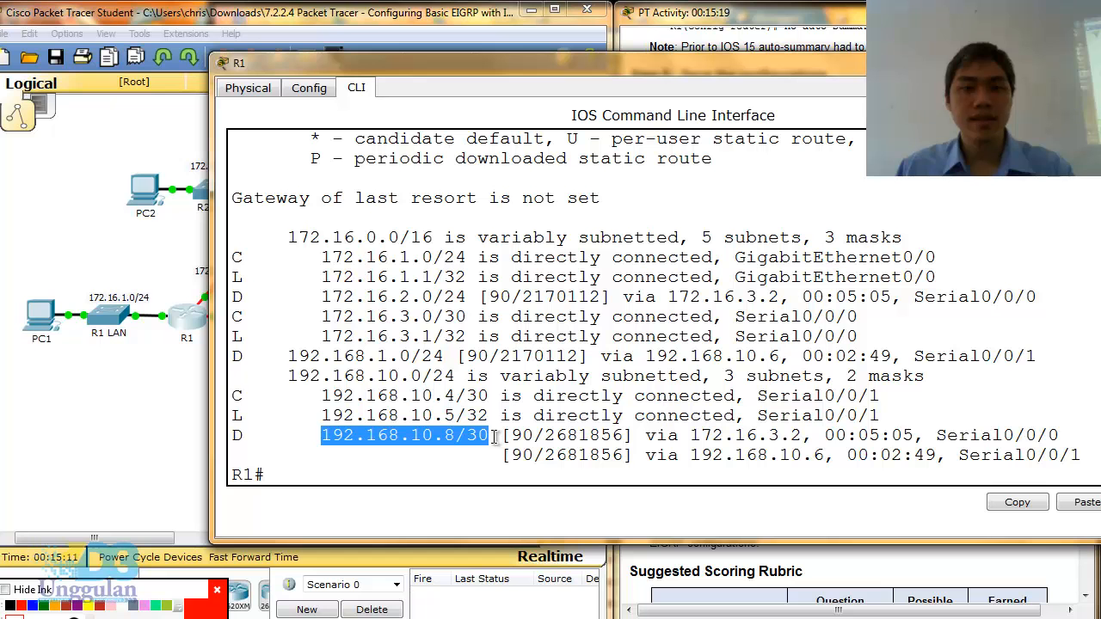
left_click(434, 439)
left_click_drag(499, 415, 333, 416)
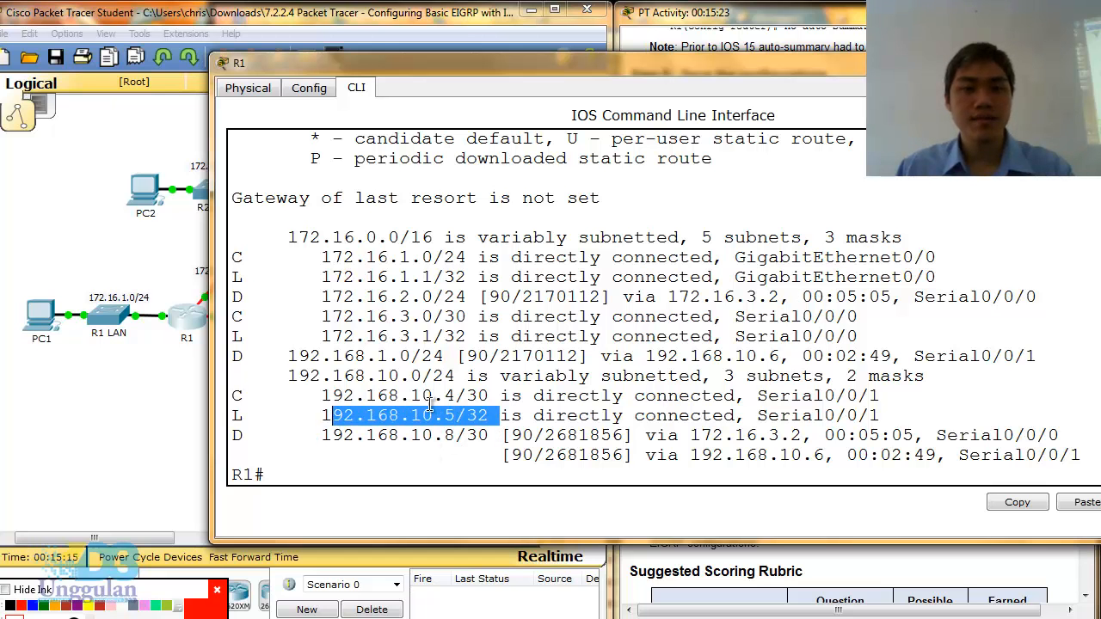
left_click_drag(499, 396, 376, 396)
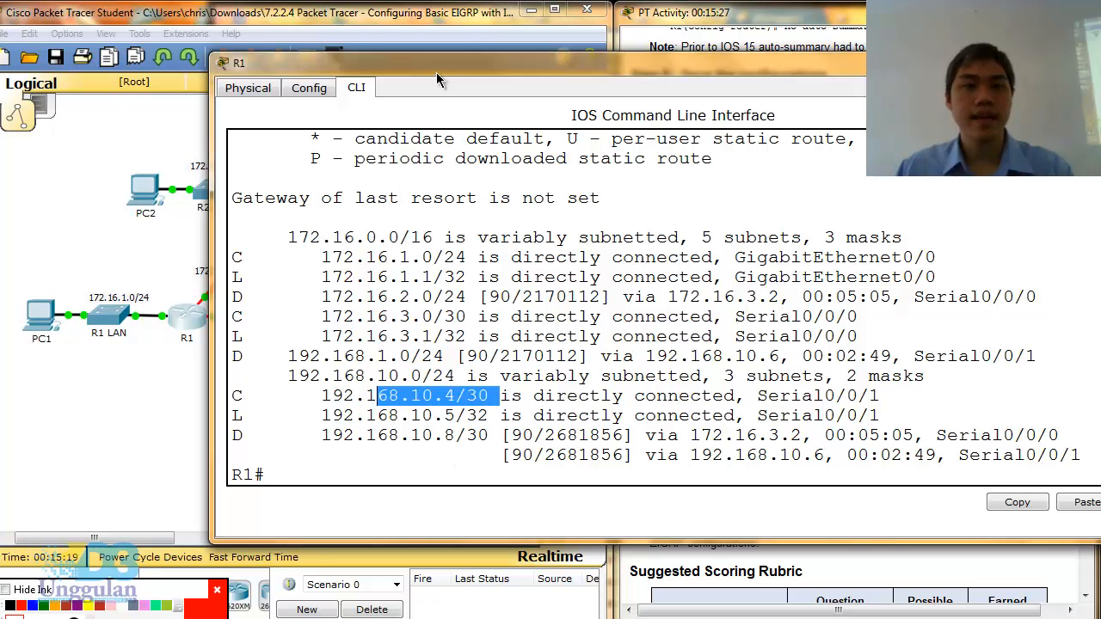
Reposition R1's console window to compare its routing table with the networks in the topology
left_click_drag(441, 67, 347, 28)
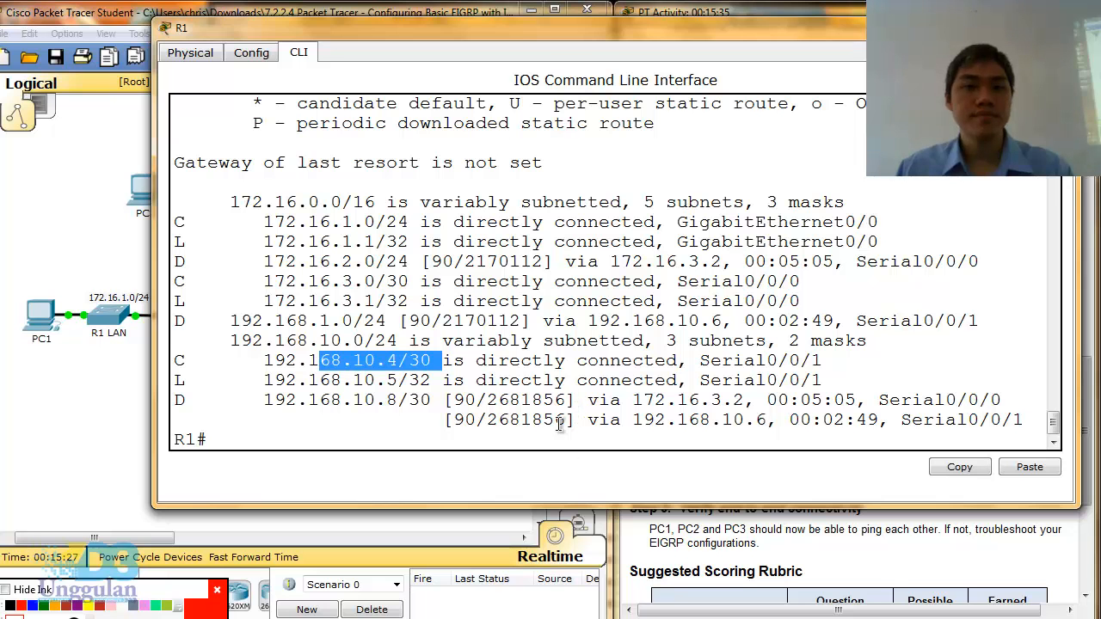
left_click_drag(526, 38, 586, 37)
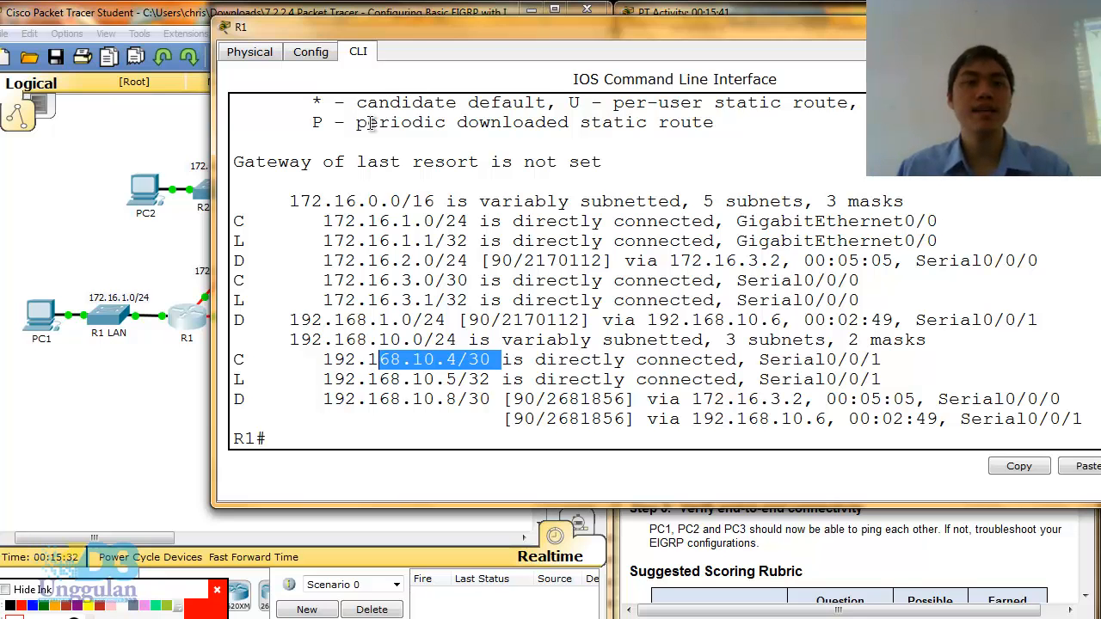
left_click_drag(372, 38, 524, 41)
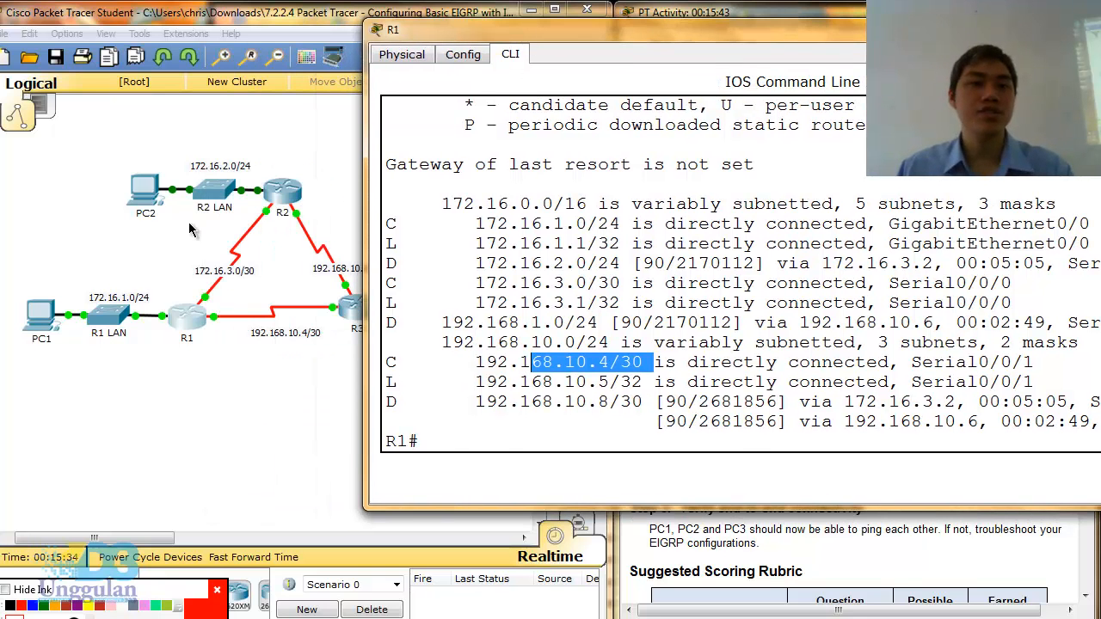
left_click(213, 170)
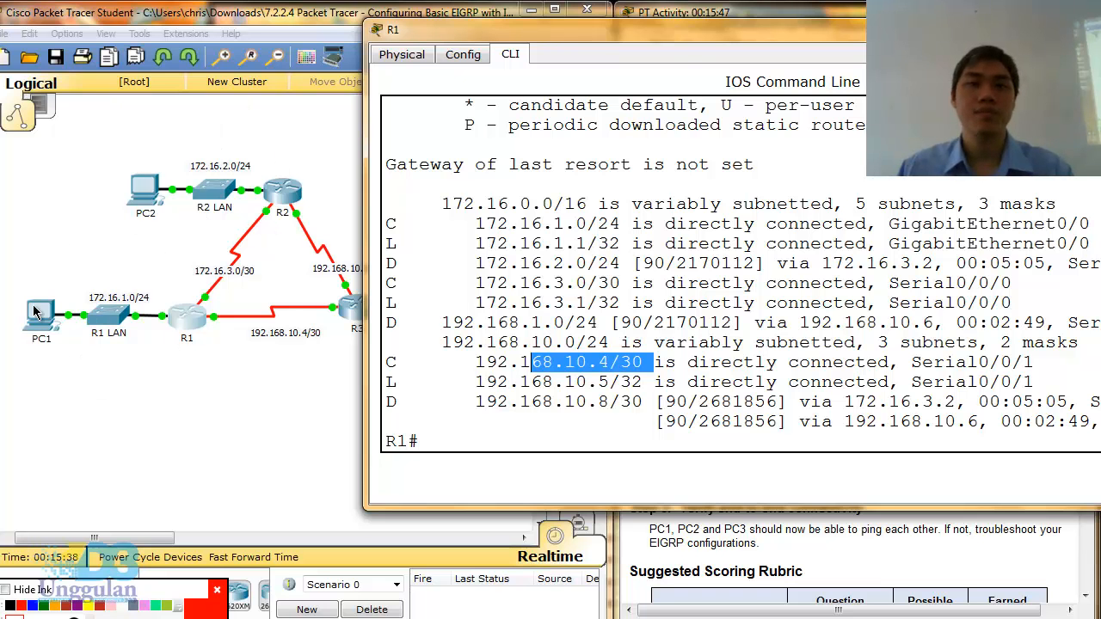
left_click_drag(685, 40, 440, 44)
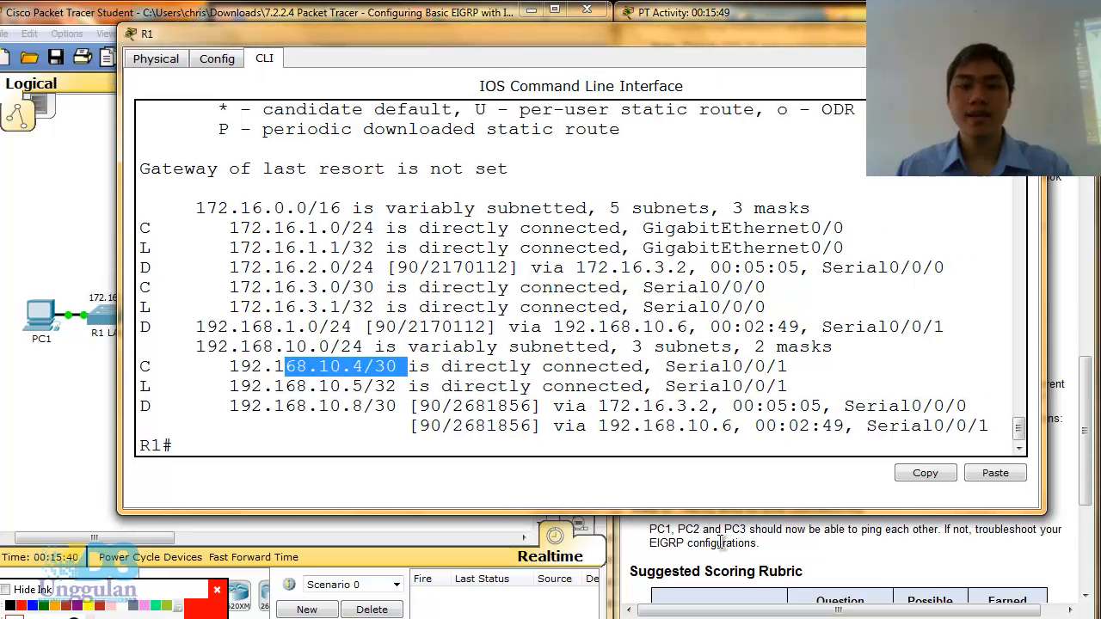